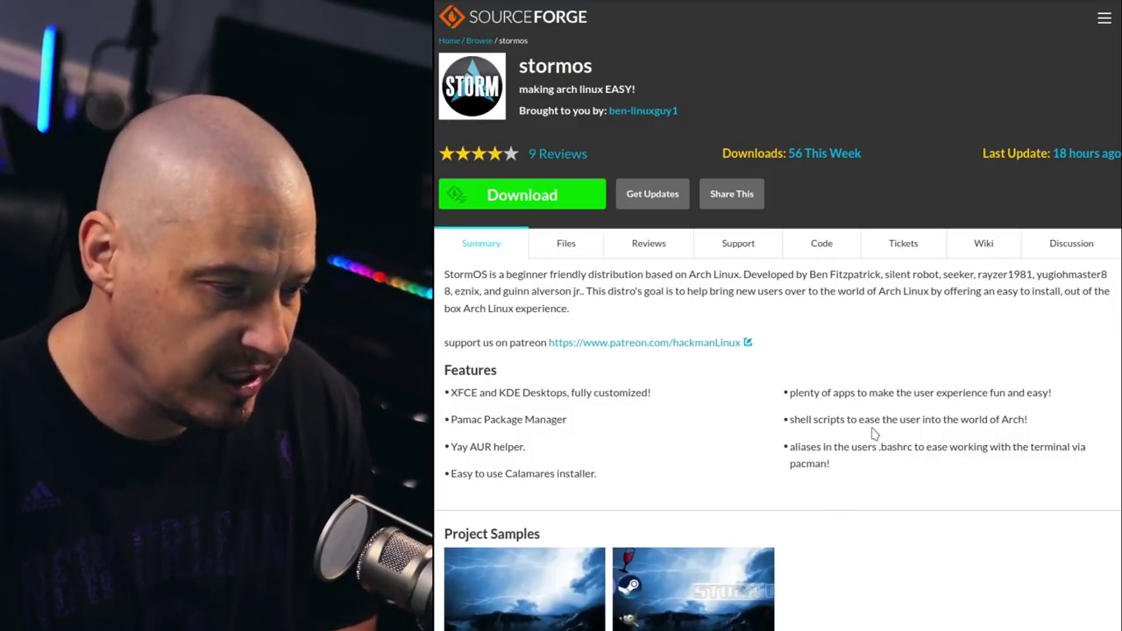
Browse the boot entries, then boot 'StormOS install medium (x86_64, BIOS)'.
scroll(873, 438, "down", 2)
scroll(872, 435, "down", 1)
scroll(872, 436, "up", 3)
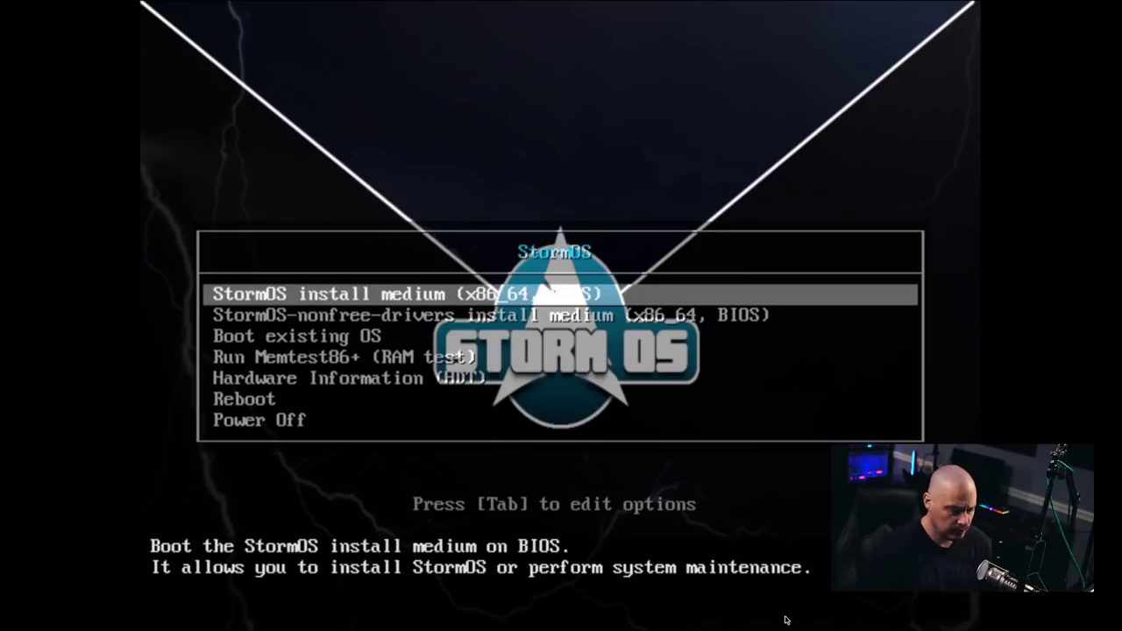
key("Down")
key("Down")
key("Down")
key("Up")
key("Up")
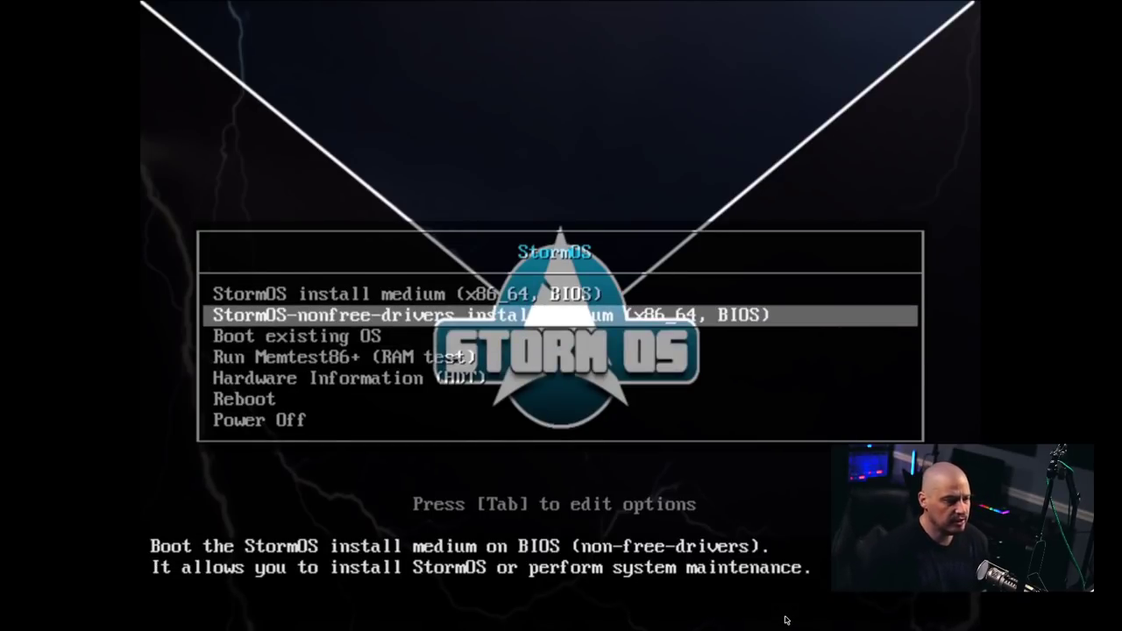
key("Up")
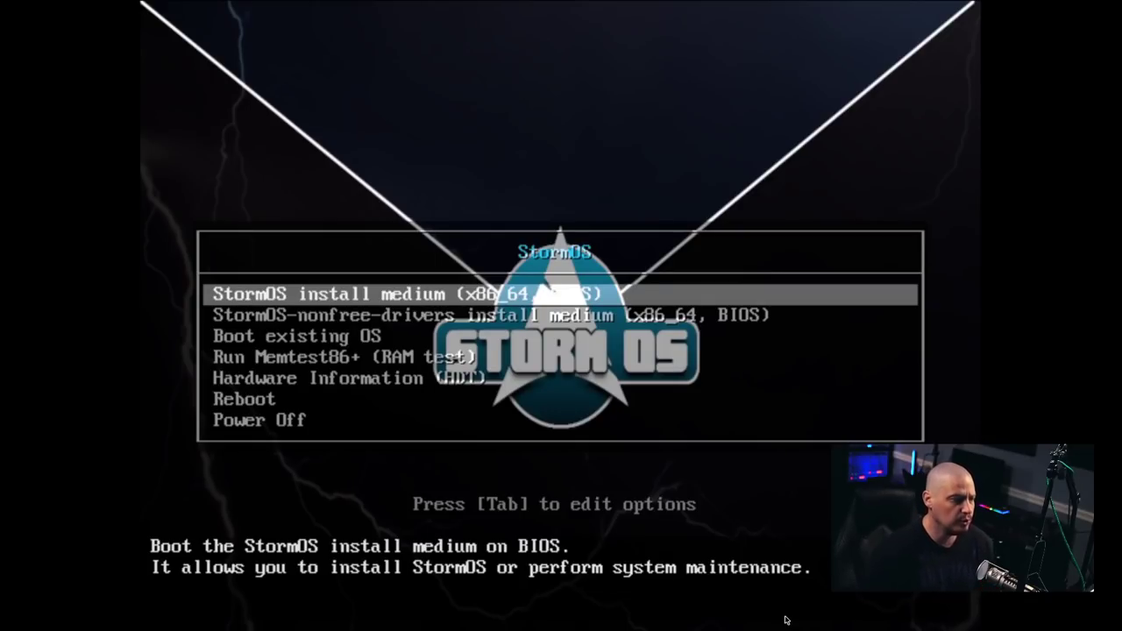
key("Down")
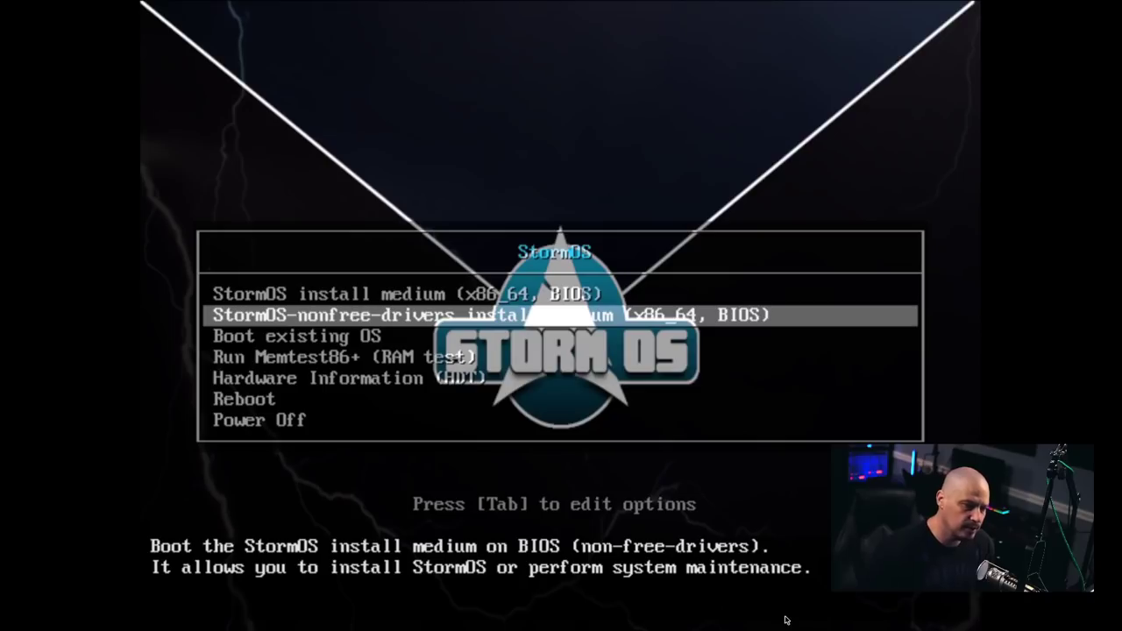
key("Up")
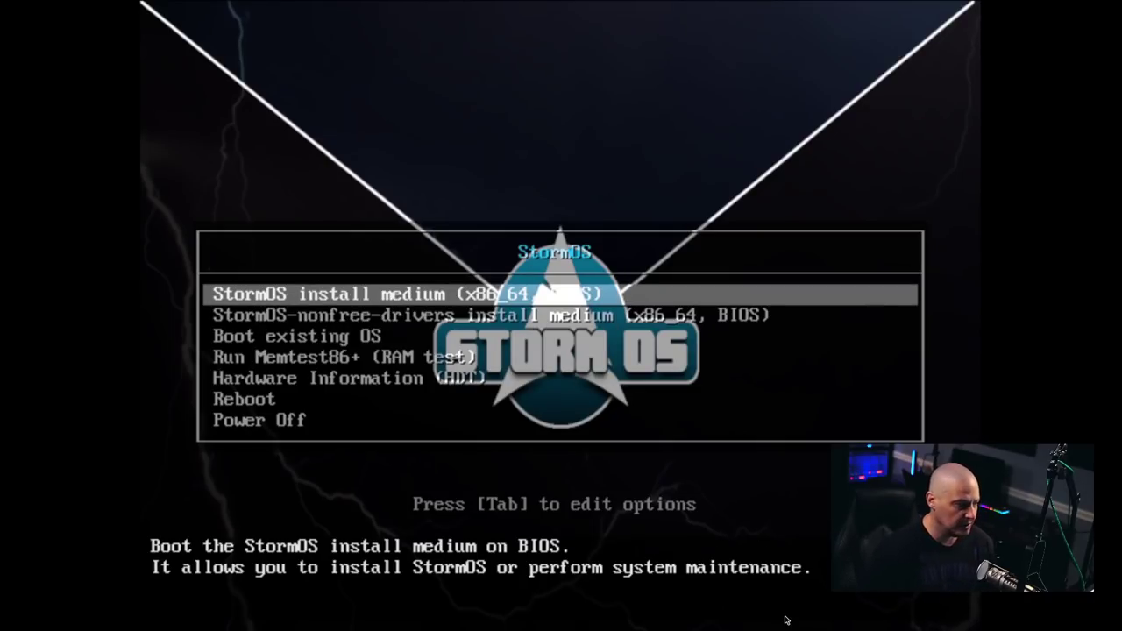
key("Return")
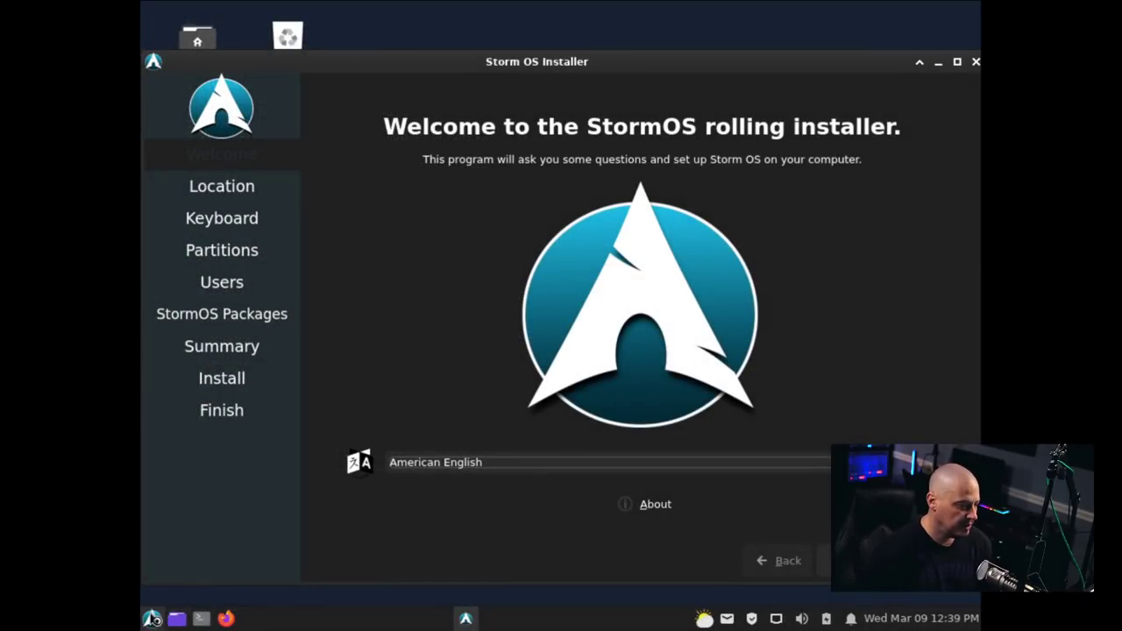
Switch the screen to 1920x1080, keep it, and drag the installer window to the centre.
left_click(153, 619)
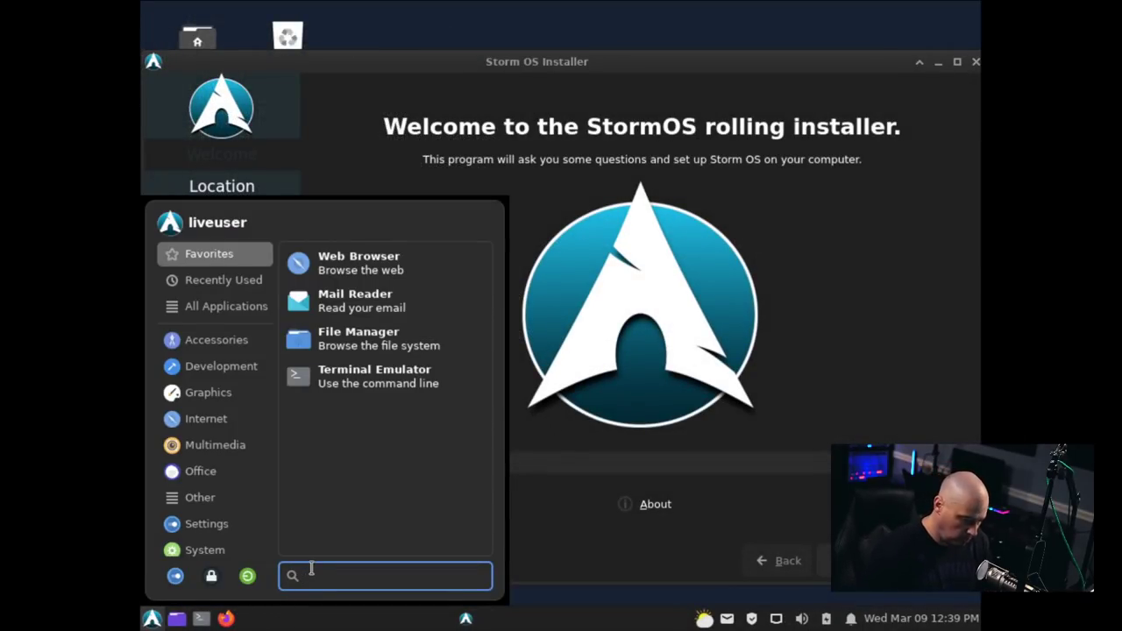
type("display")
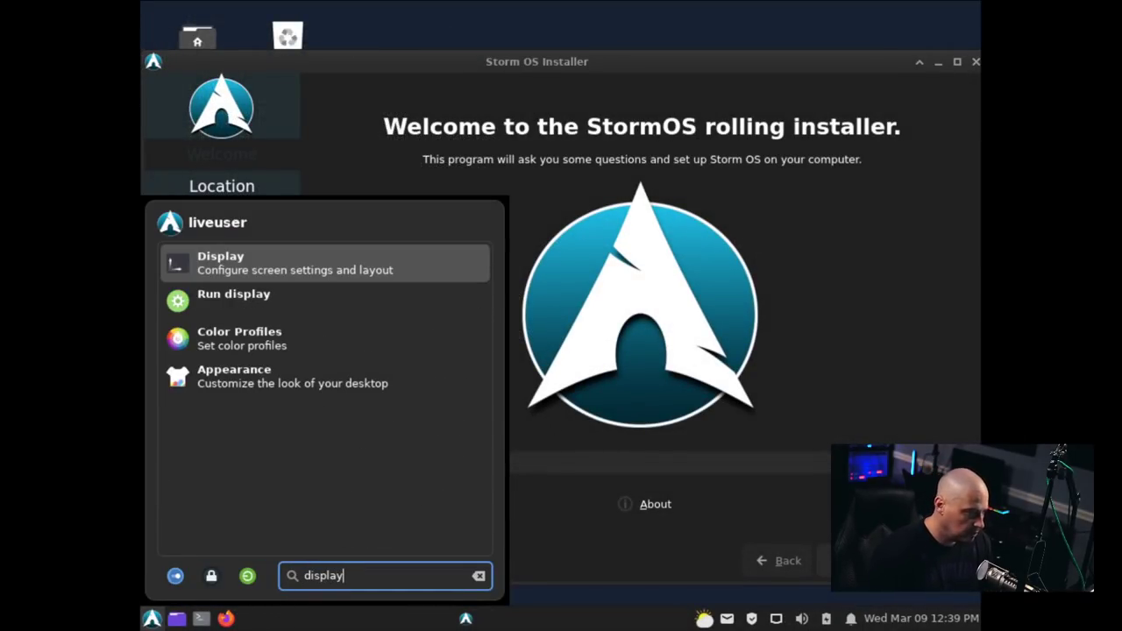
key("Return")
left_click(708, 242)
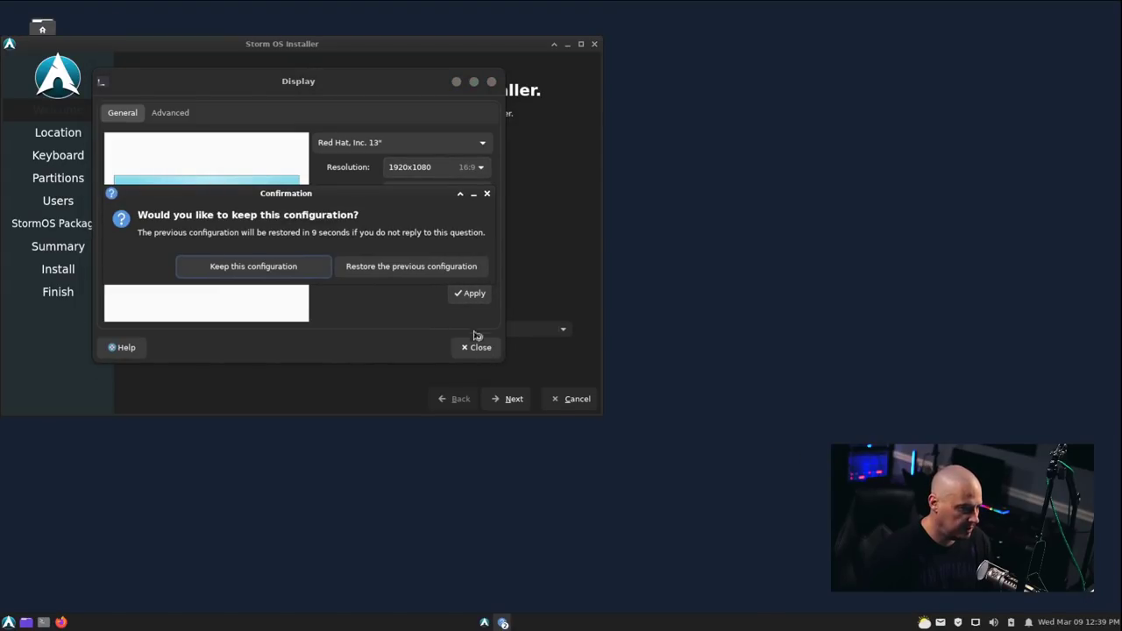
left_click(317, 270)
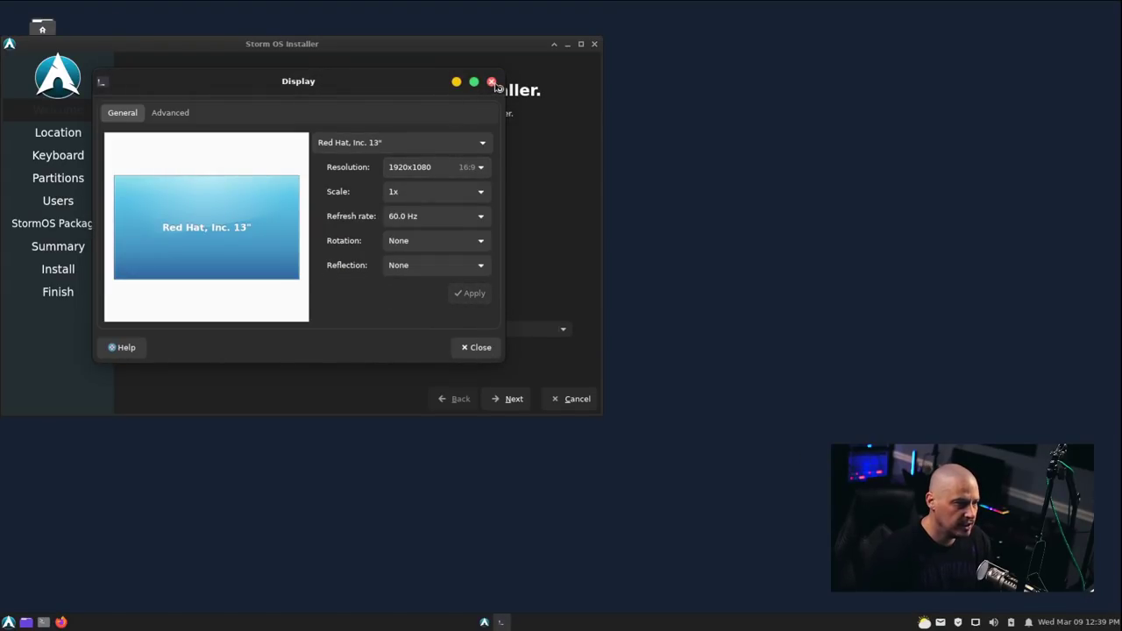
left_click(492, 82)
left_click_drag(453, 43, 685, 131)
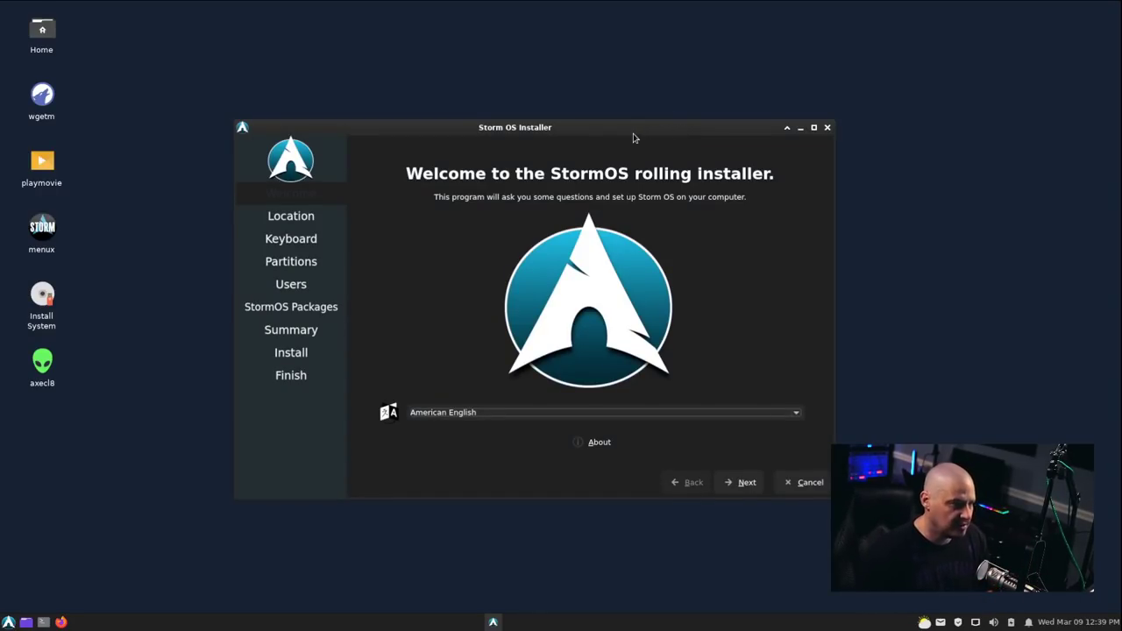
Accept American English, the Chicago time zone and US keyboard, then select Erase disk.
left_click_drag(631, 137, 625, 134)
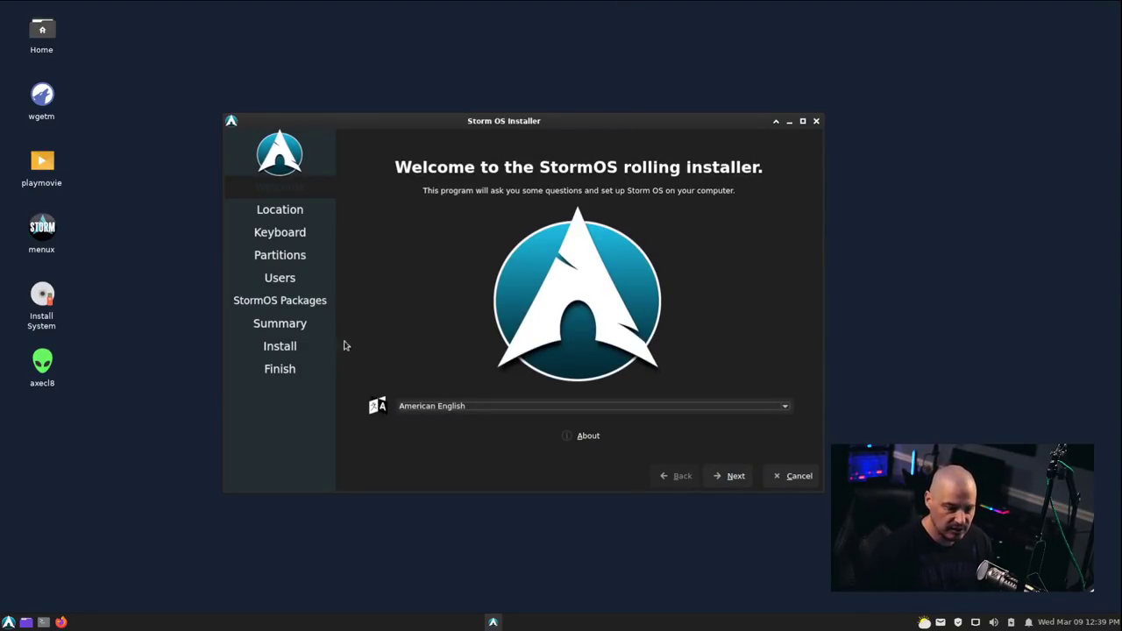
left_click_drag(486, 128, 428, 130)
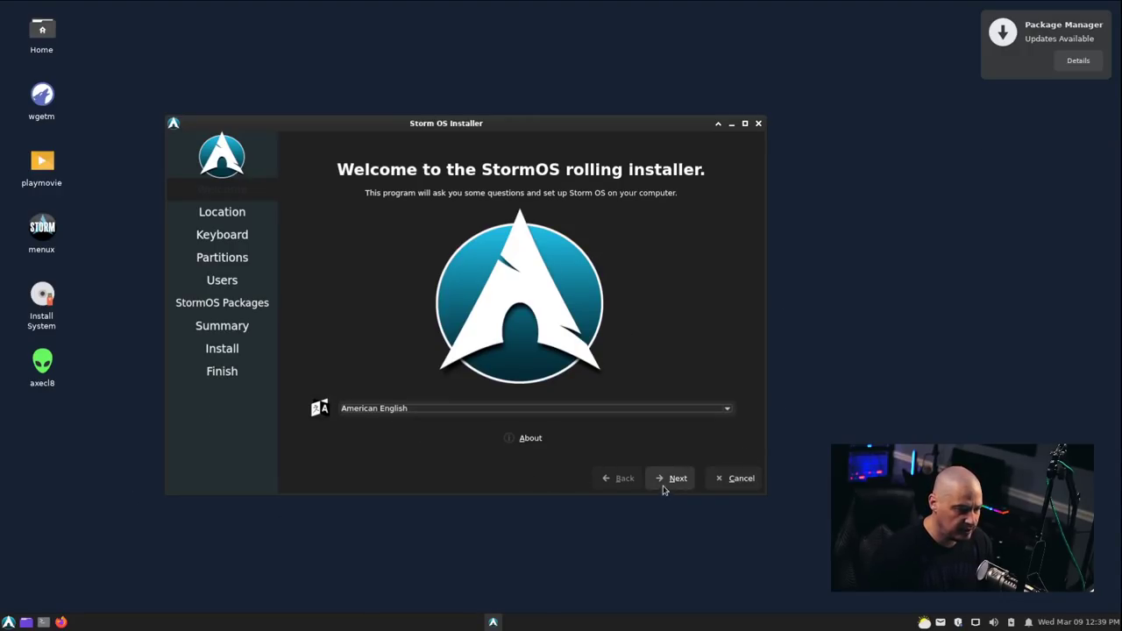
left_click(664, 484)
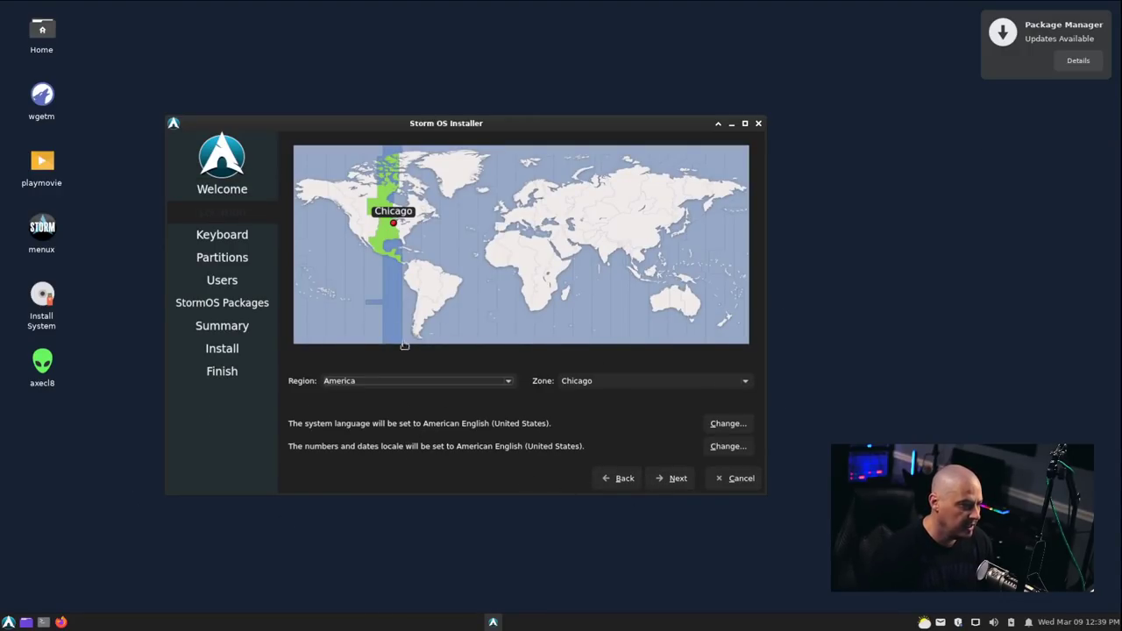
left_click(679, 485)
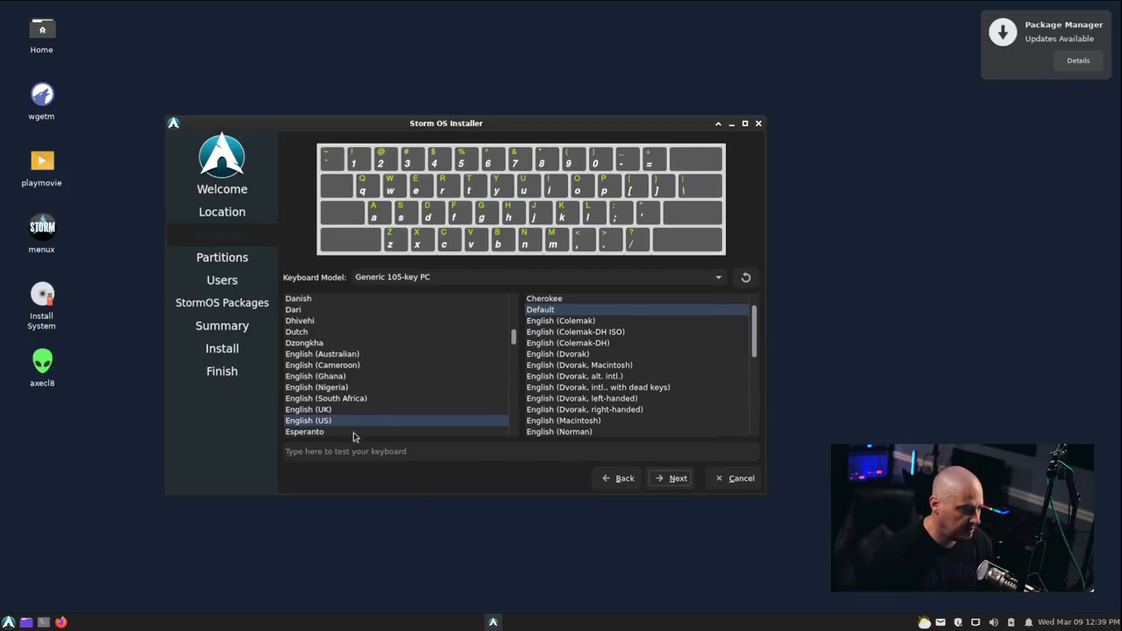
left_click(674, 482)
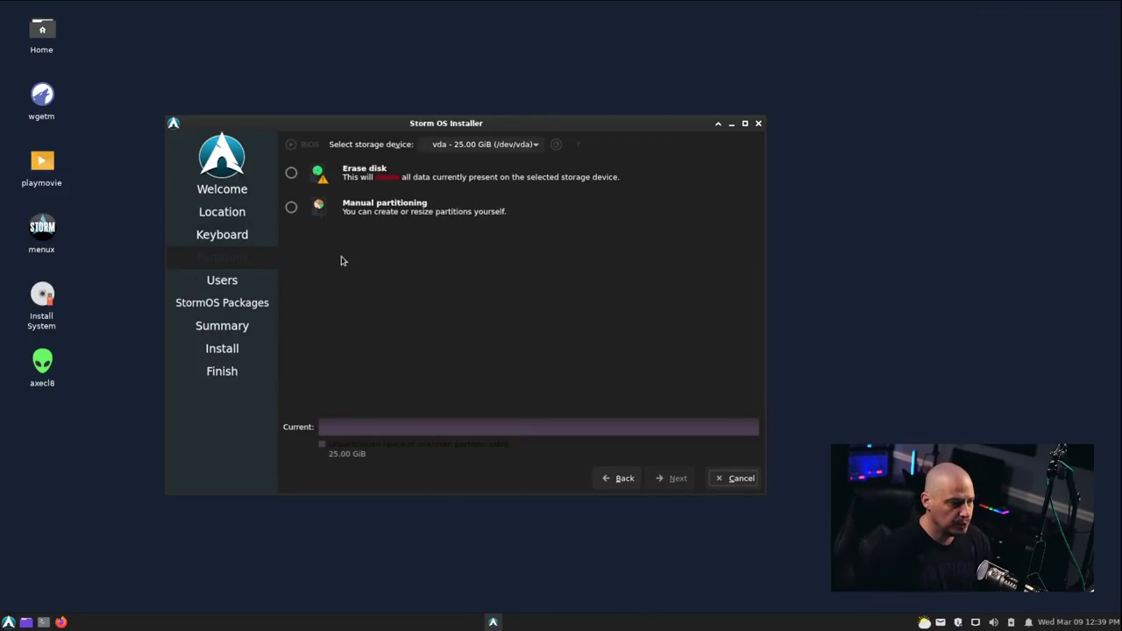
left_click(319, 174)
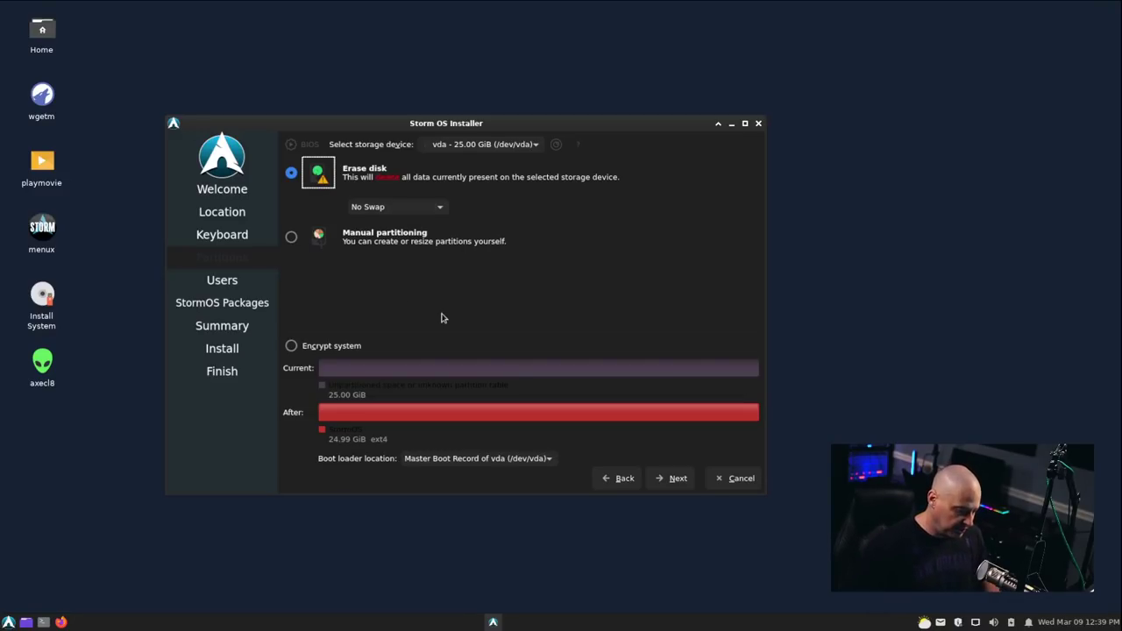
Confirm erase-disk partitioning, enter the user's name and matching password, and continue to Packages.
left_click(668, 482)
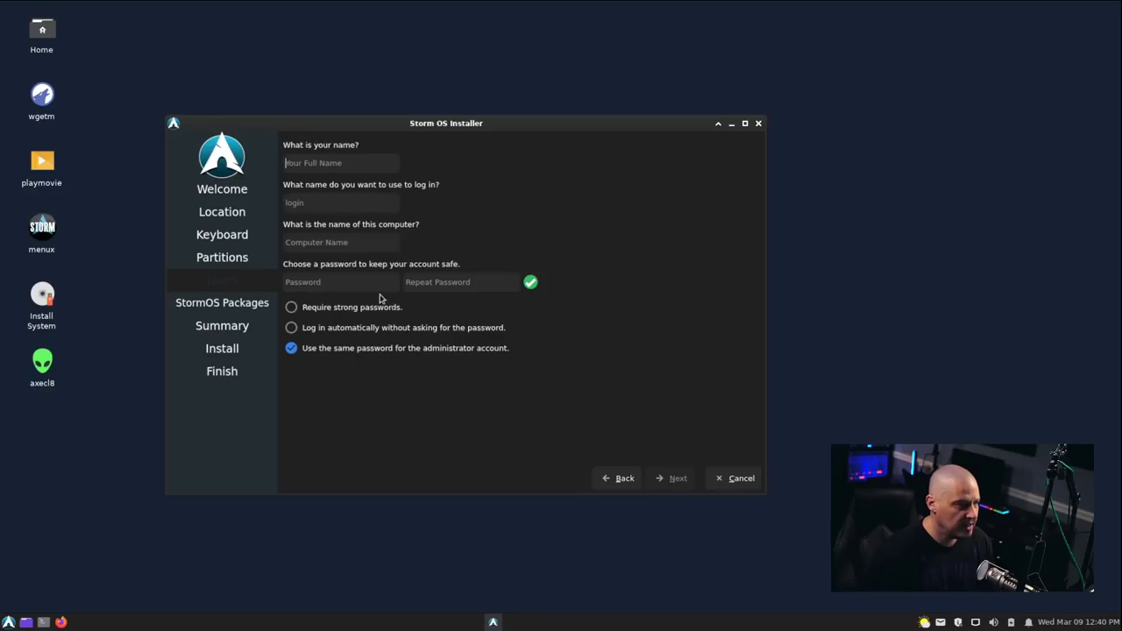
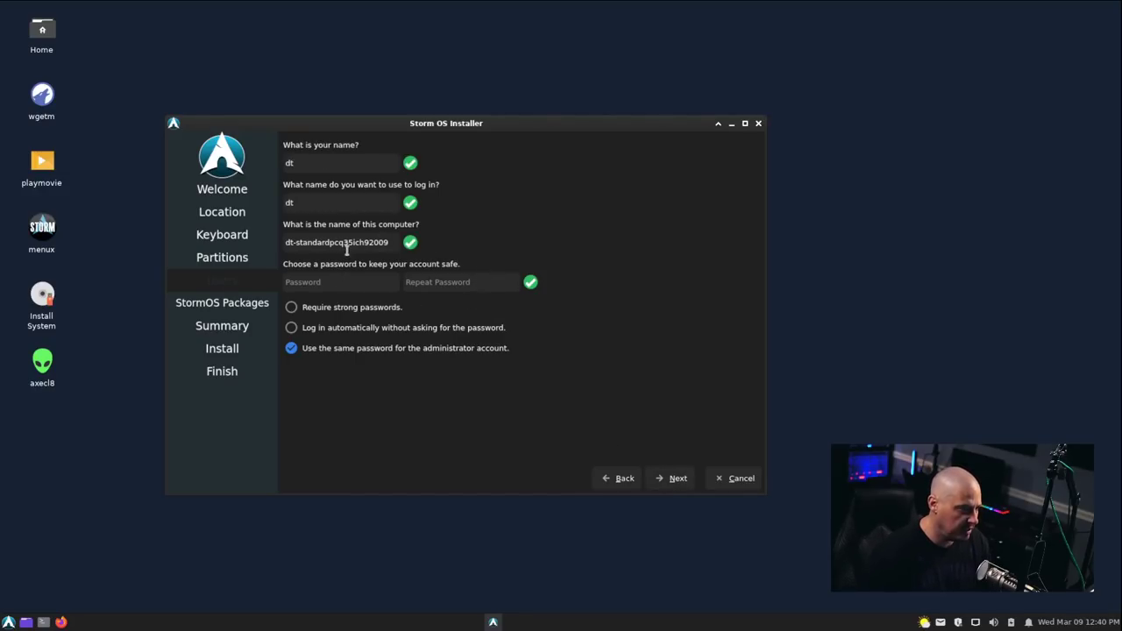
left_click(460, 282)
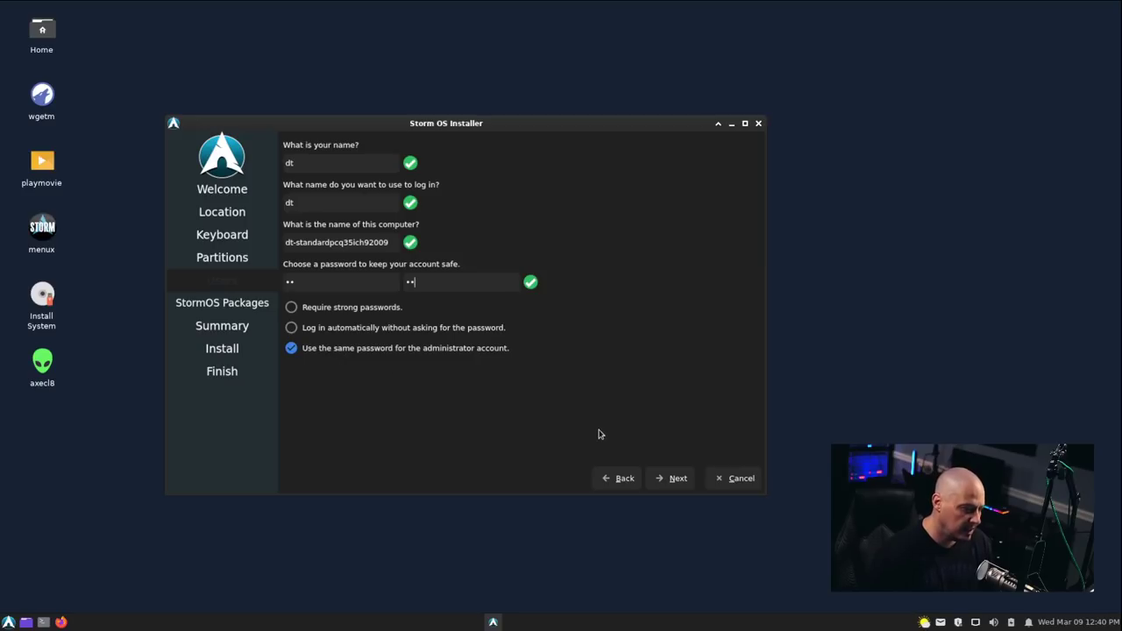
left_click(668, 482)
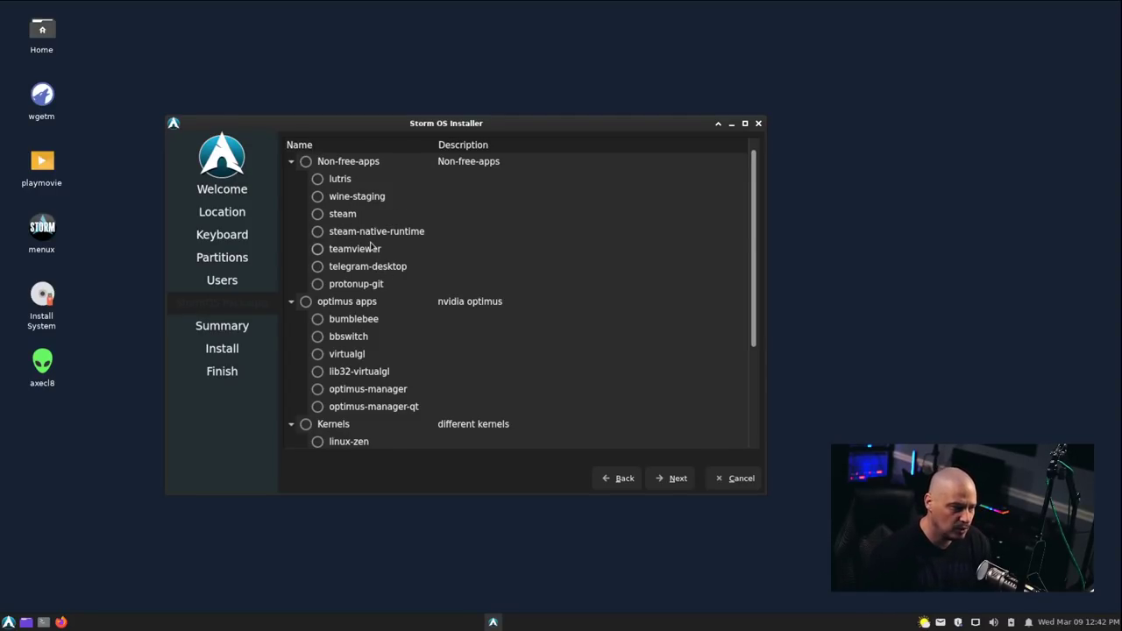
Tick teamviewer and telegram-desktop, leaving nvidia-lts unticked, and continue to the Summary.
left_click(318, 250)
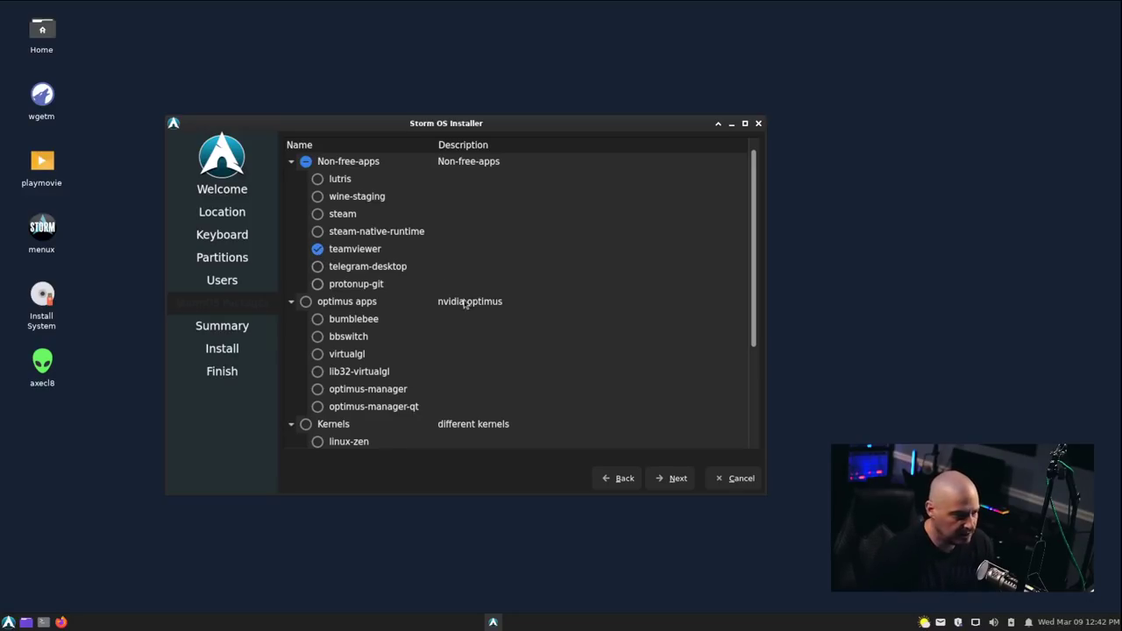
scroll(513, 347, "down", 1)
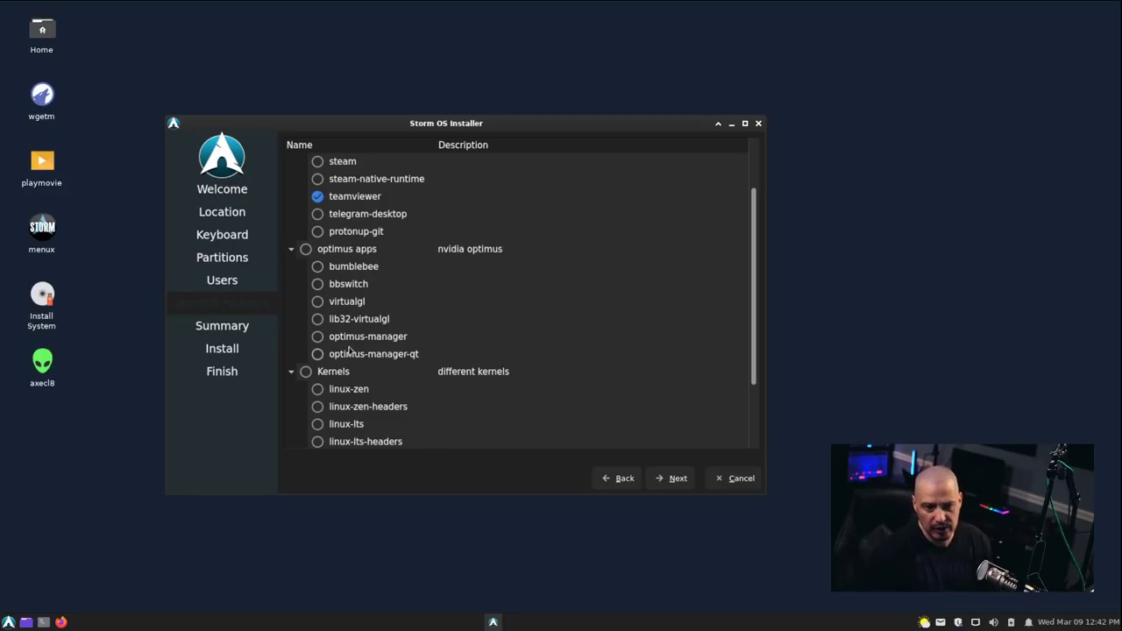
scroll(578, 351, "down", 2)
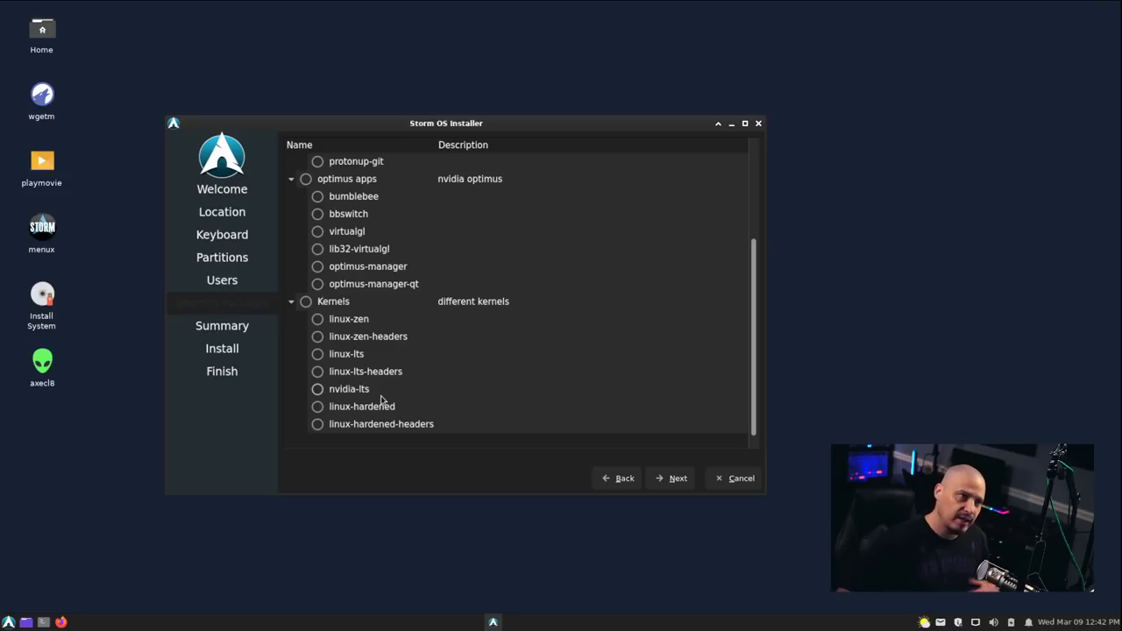
left_click(318, 389)
left_click(317, 390)
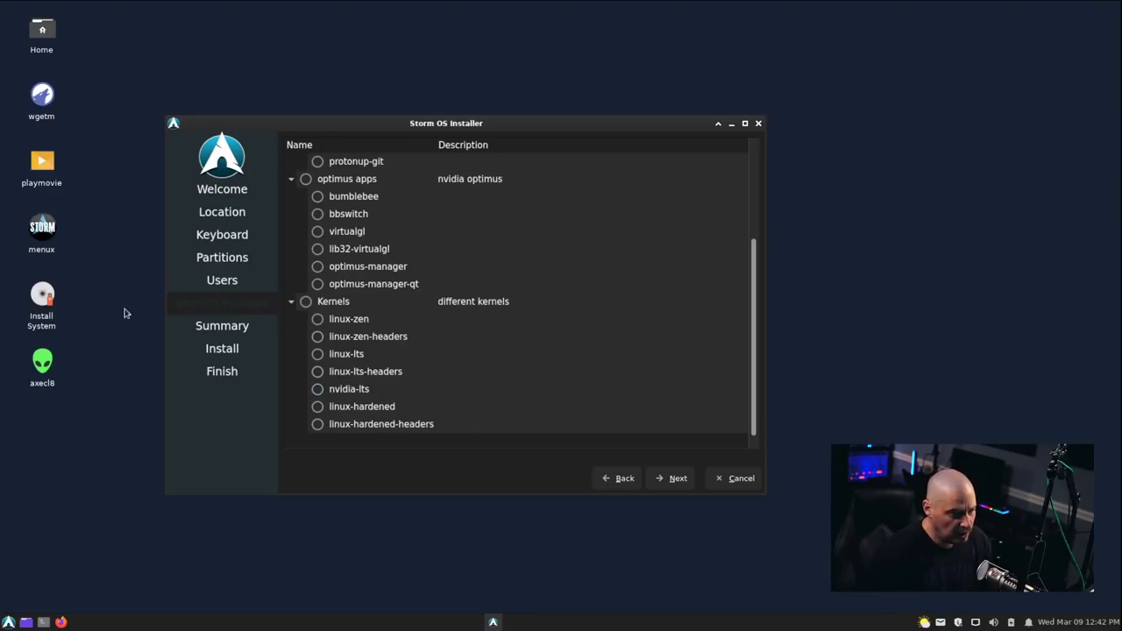
scroll(548, 379, "up", 3)
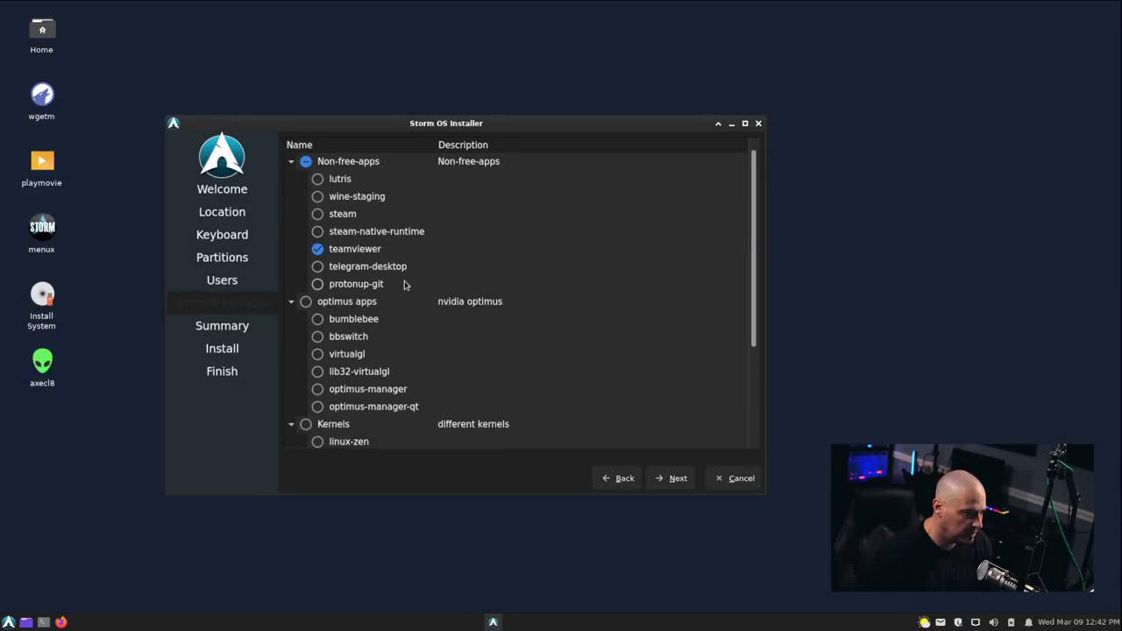
left_click(317, 267)
scroll(669, 329, "down", 3)
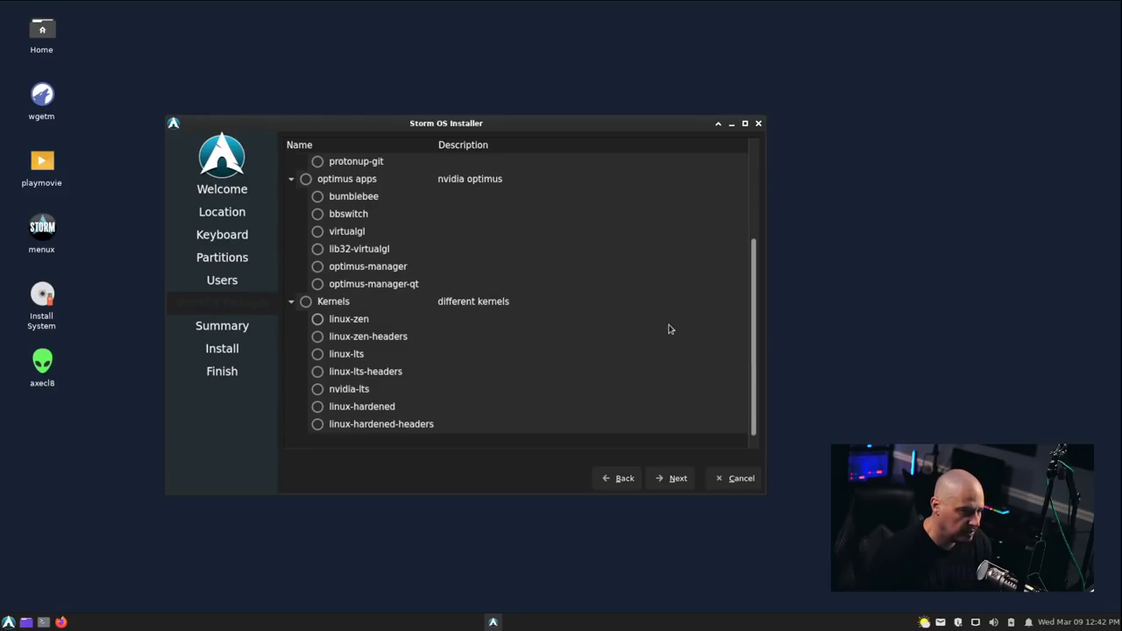
left_click(672, 487)
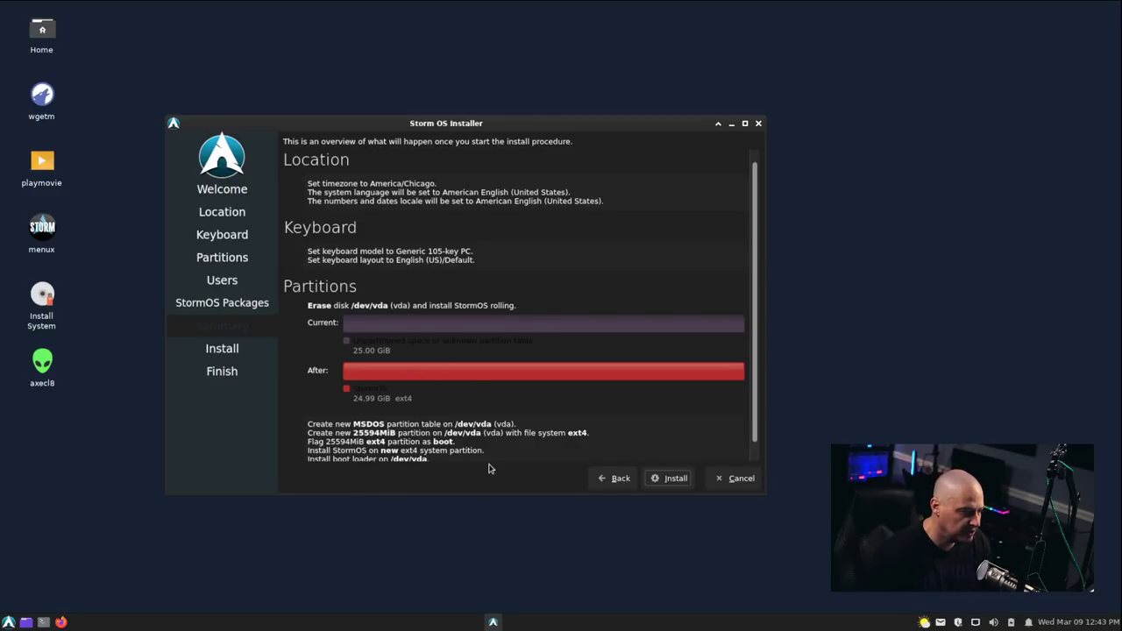
Install StormOS after confirming the disk changes, with restart enabled when it finishes.
left_click(676, 480)
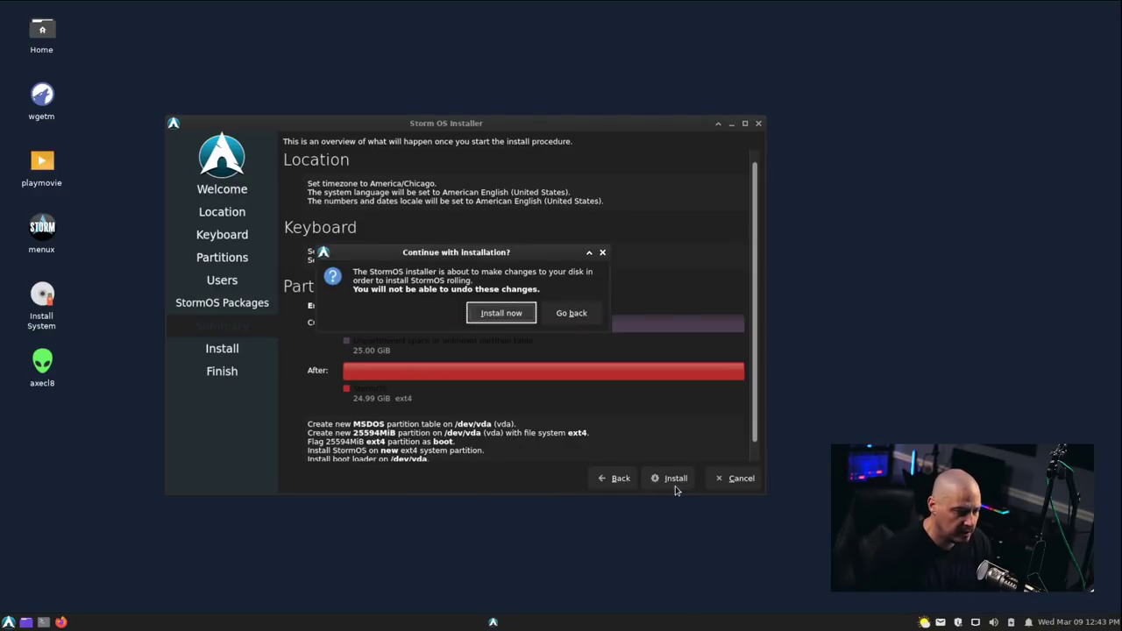
left_click(502, 313)
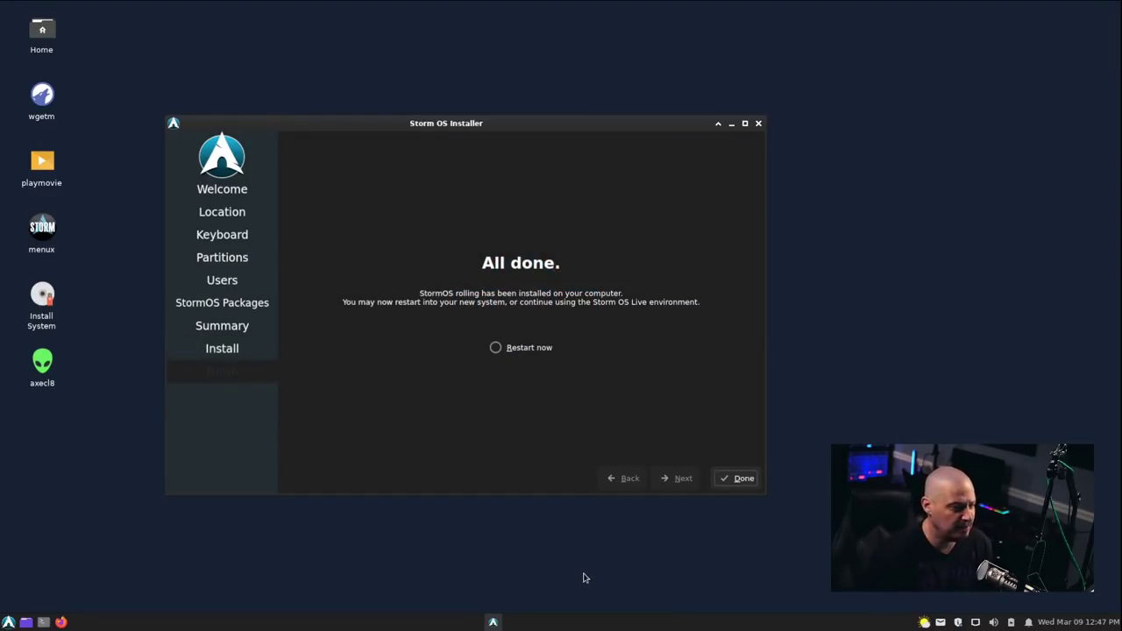
left_click(496, 349)
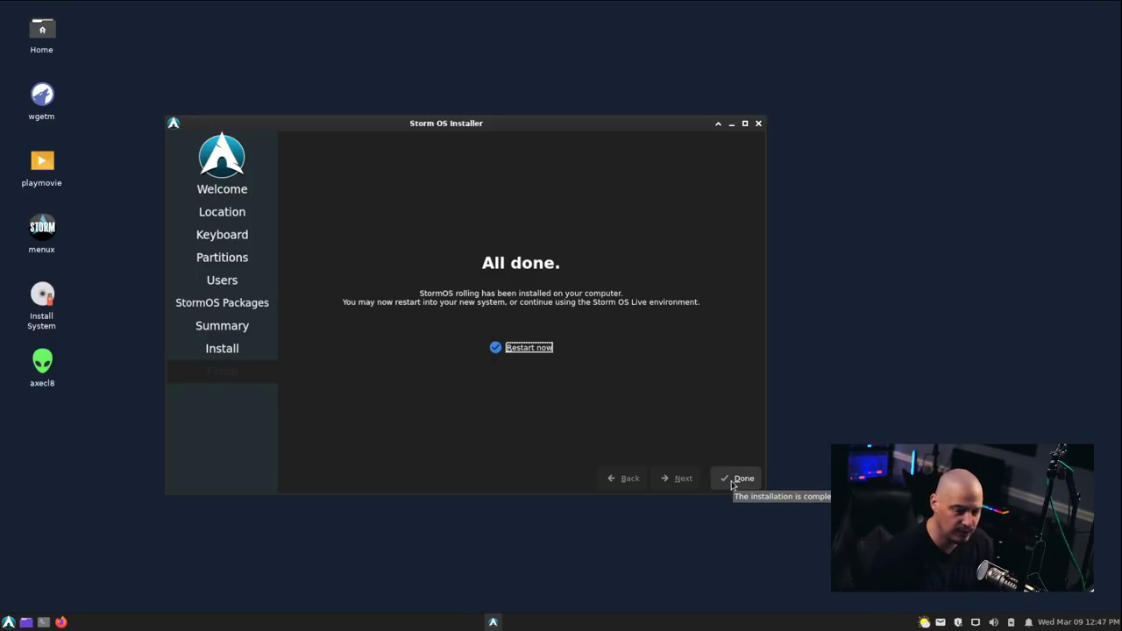
left_click(735, 480)
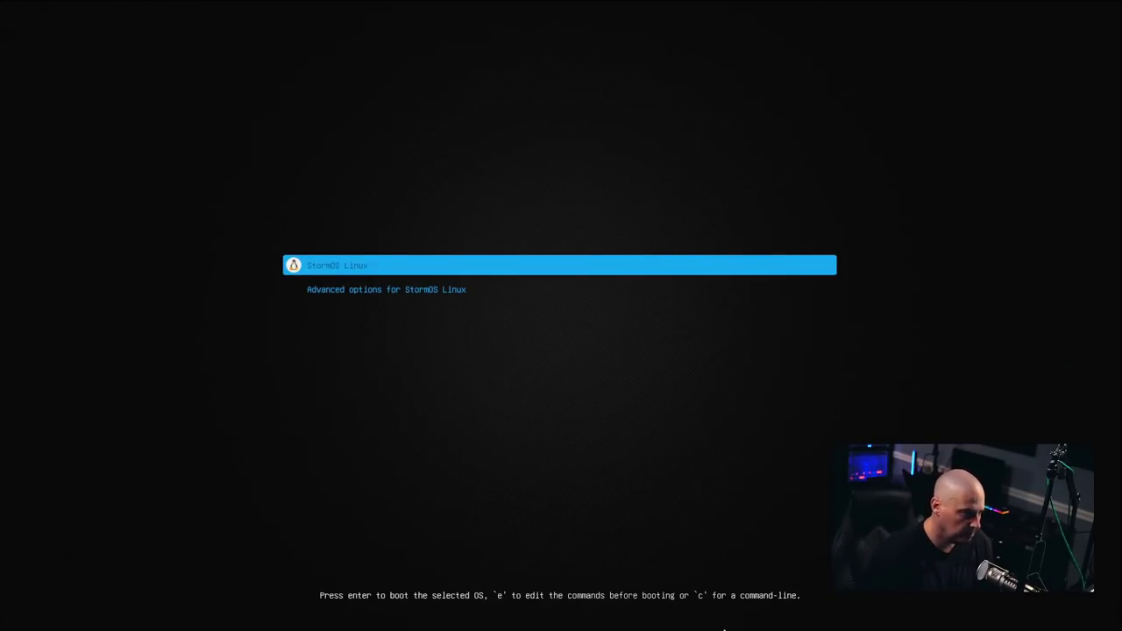
Boot the StormOS Linux GRUB entry and log in with the user's password.
key("Return")
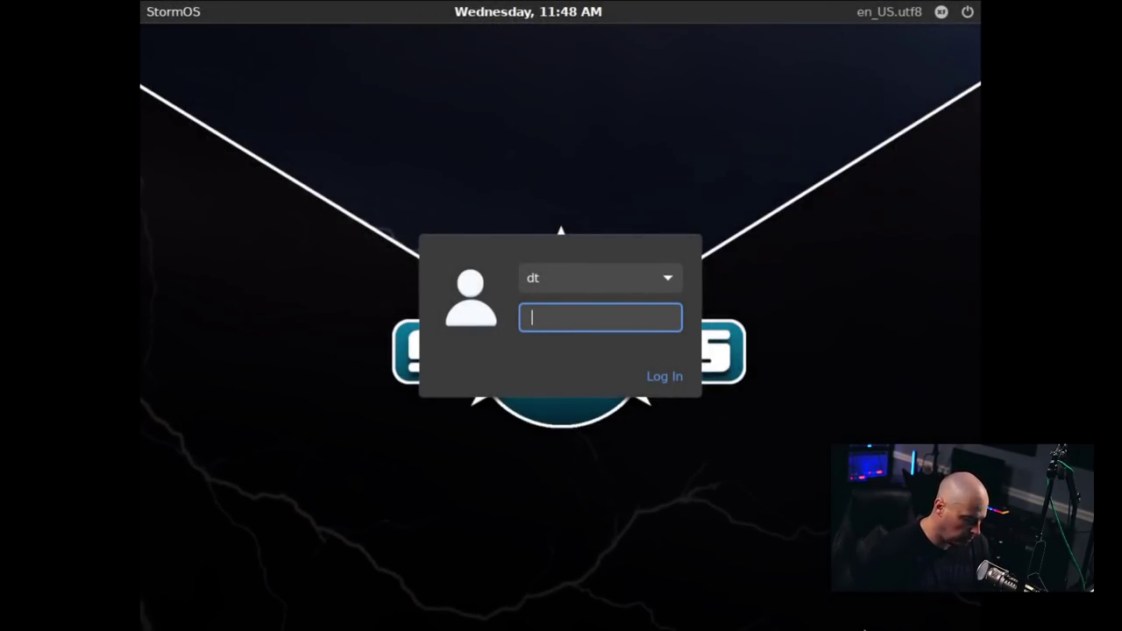
key("Return")
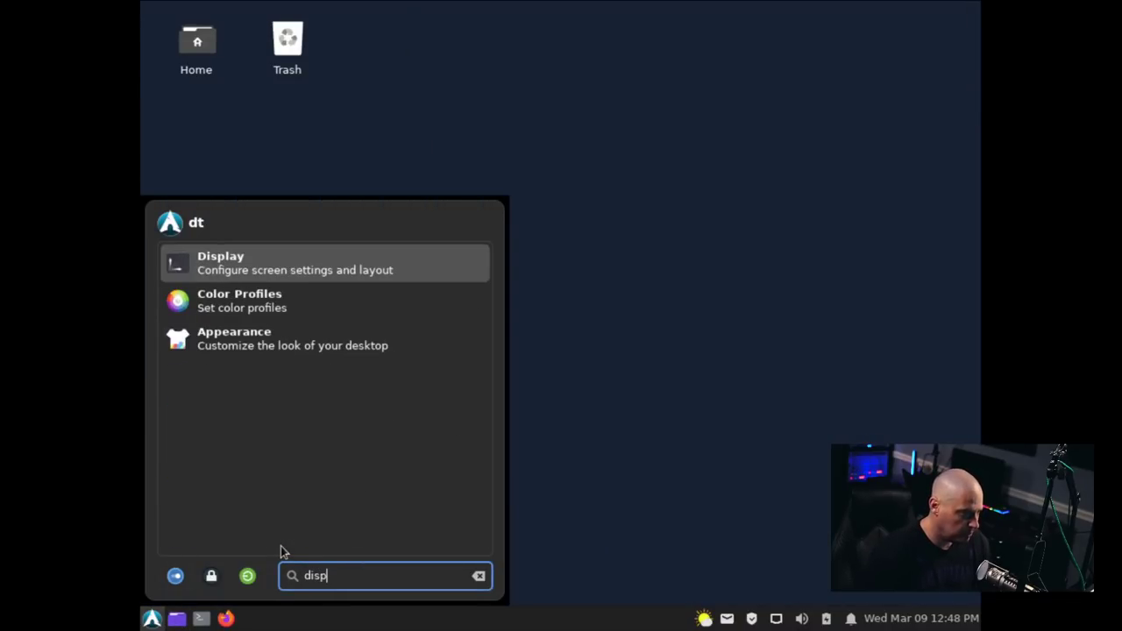
Open Display from the 'disp' search, apply and keep 1920x1080 resolution.
key("Return")
left_click(761, 235)
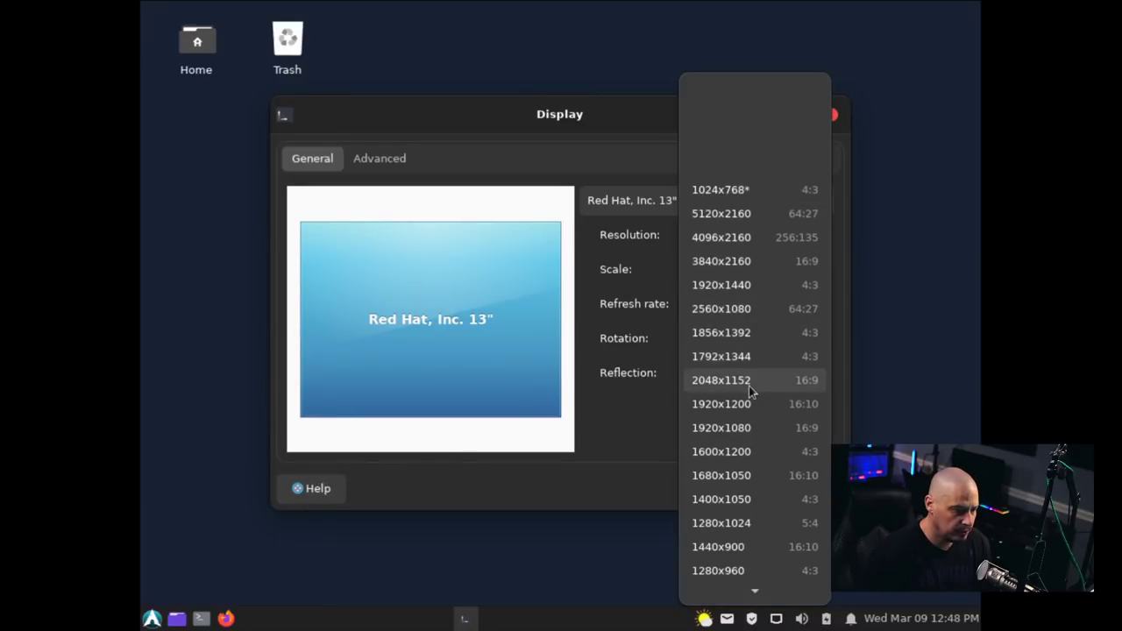
scroll(776, 536, "down", 3)
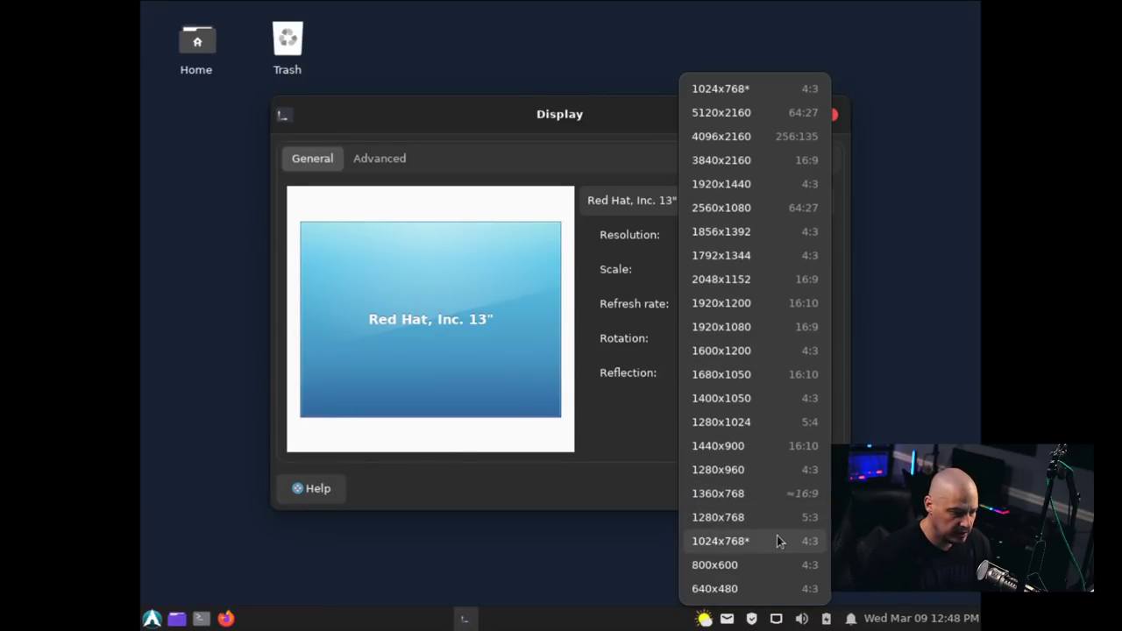
left_click(763, 327)
left_click(799, 412)
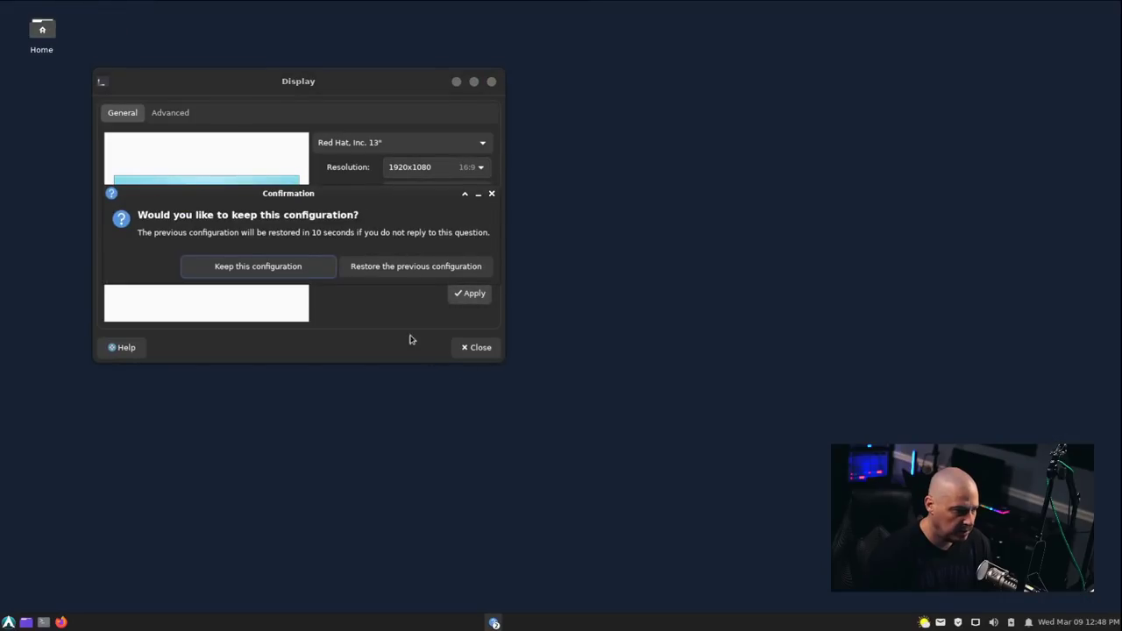
left_click(258, 268)
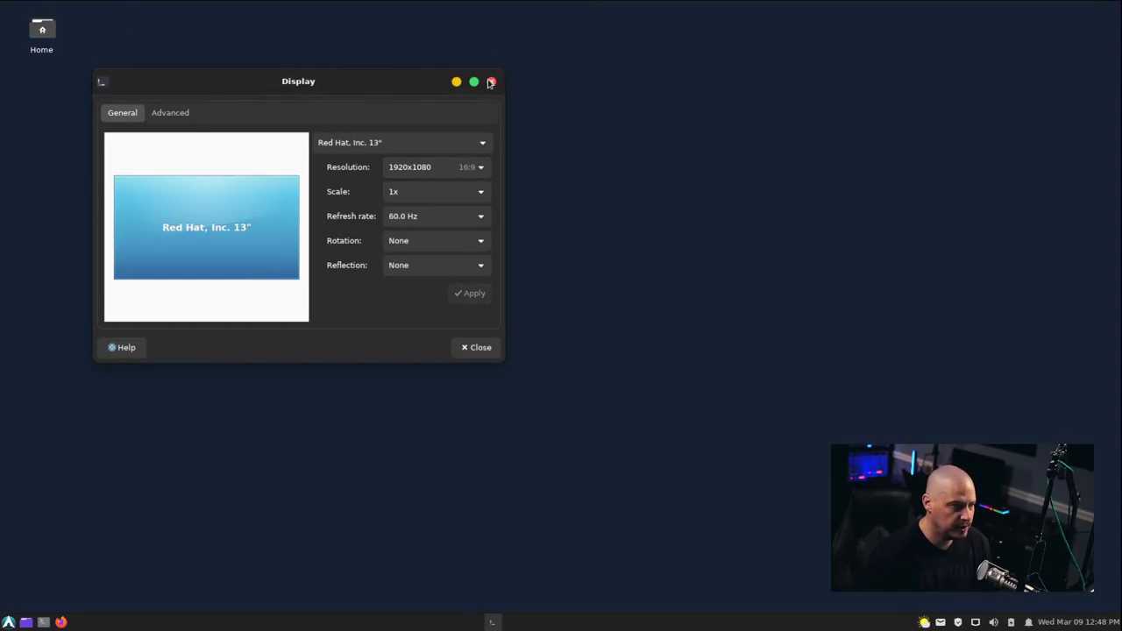
left_click(491, 83)
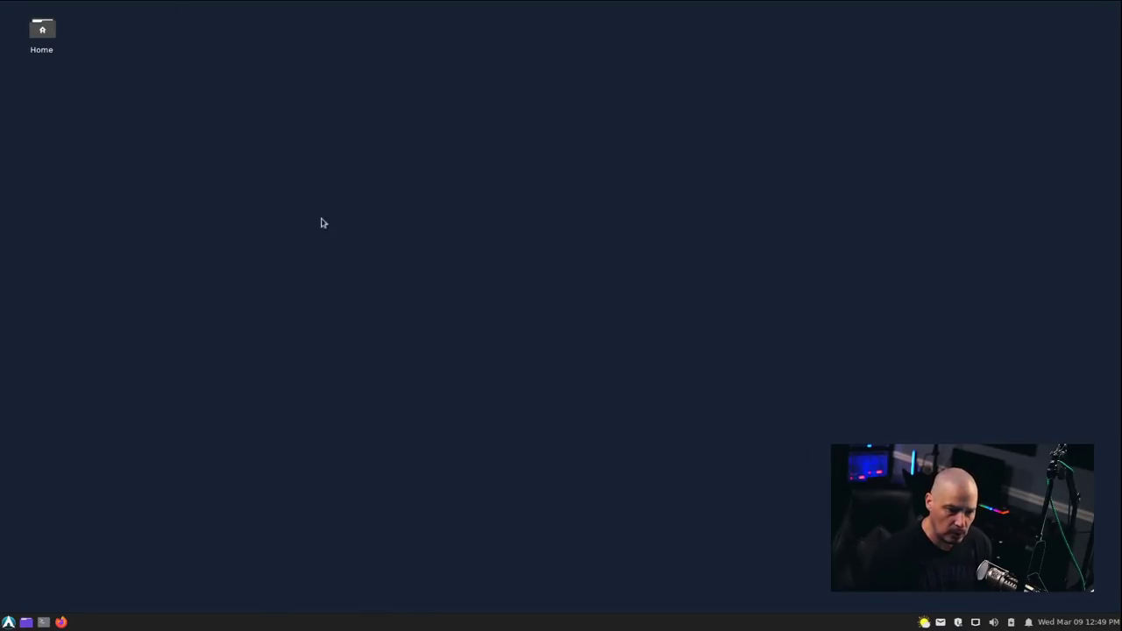
Open Desktop Settings from the desktop's right-click menu.
right_click(374, 207)
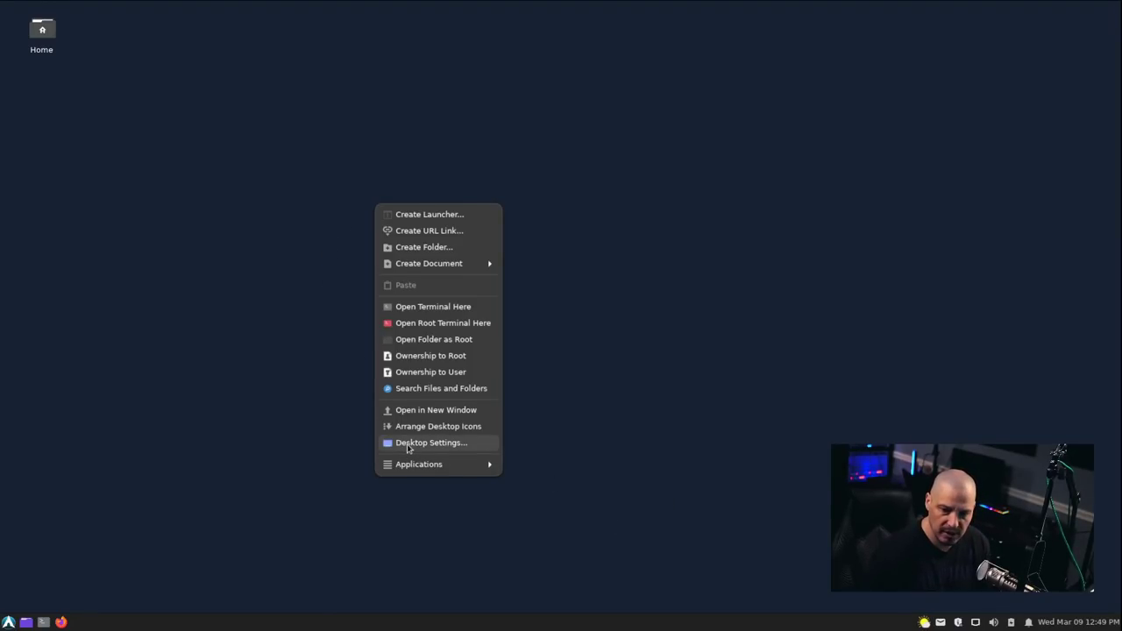
left_click(408, 445)
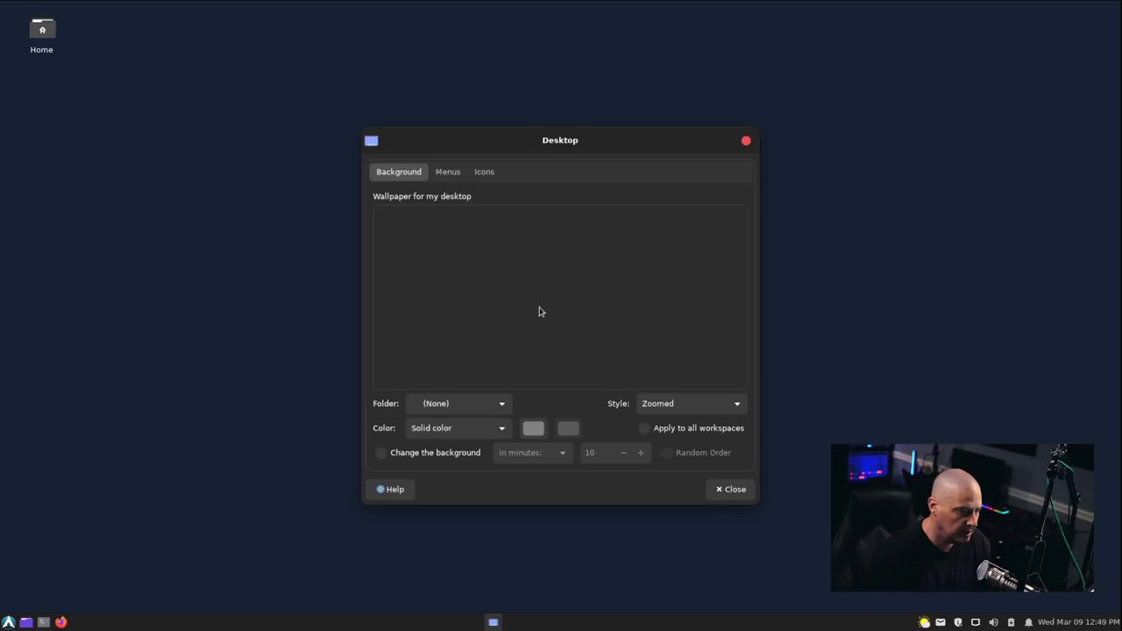
Set the wallpaper folder to /usr/share/backgrounds/stormos through the Other... option.
left_click(477, 405)
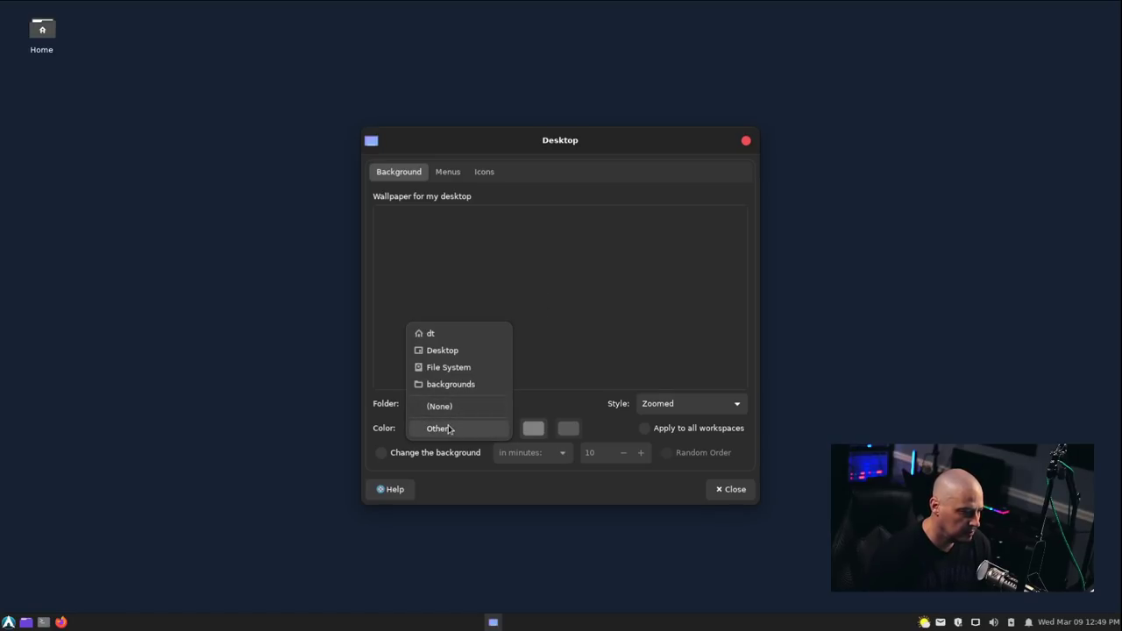
left_click(449, 429)
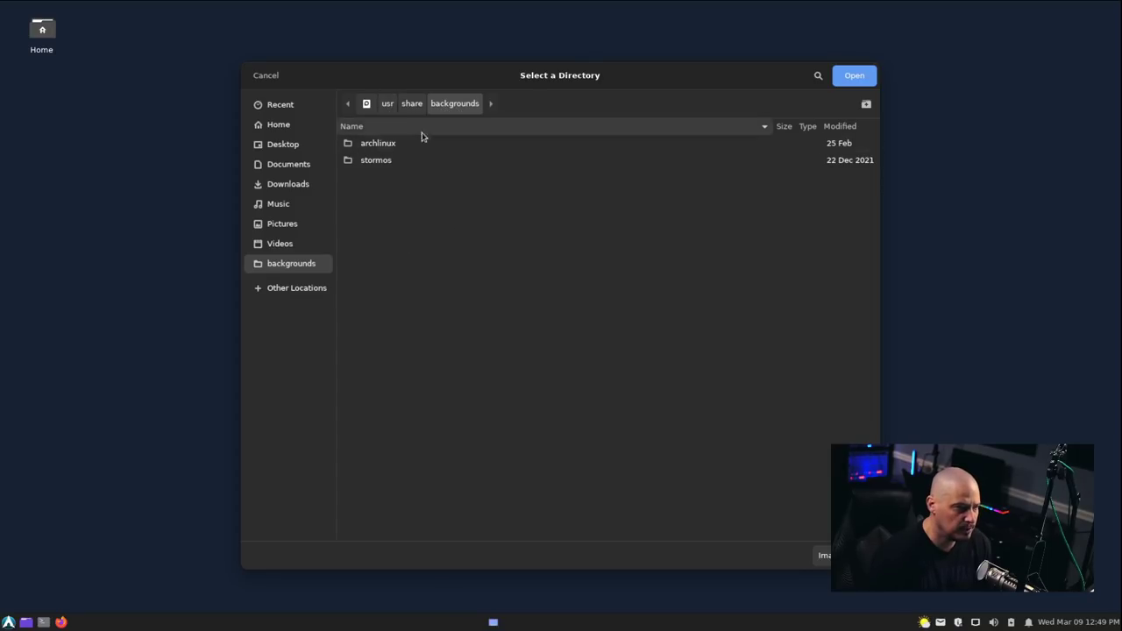
double_click(375, 160)
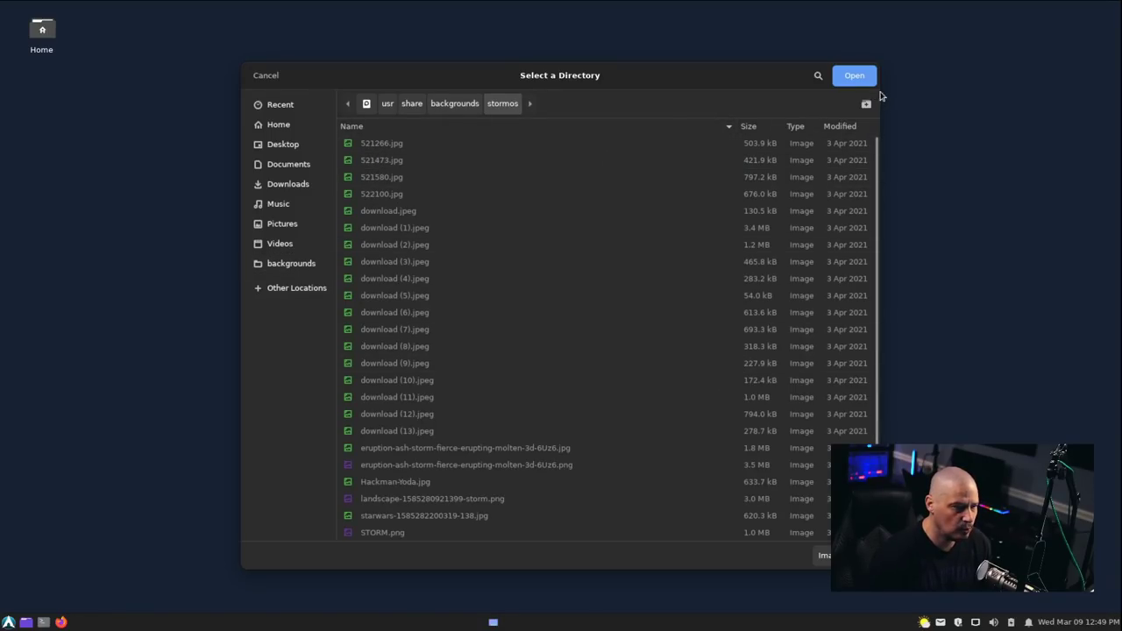
left_click(854, 75)
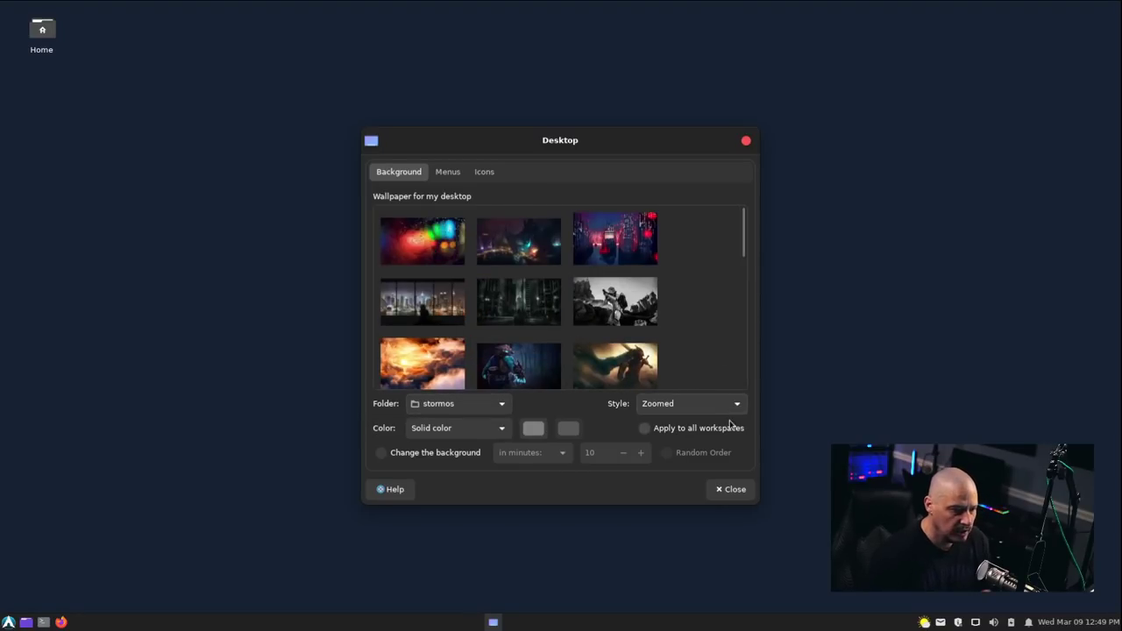
Dismiss the launcher, then widen the Desktop settings window, move it up-left and make it taller.
key("super")
key("Escape")
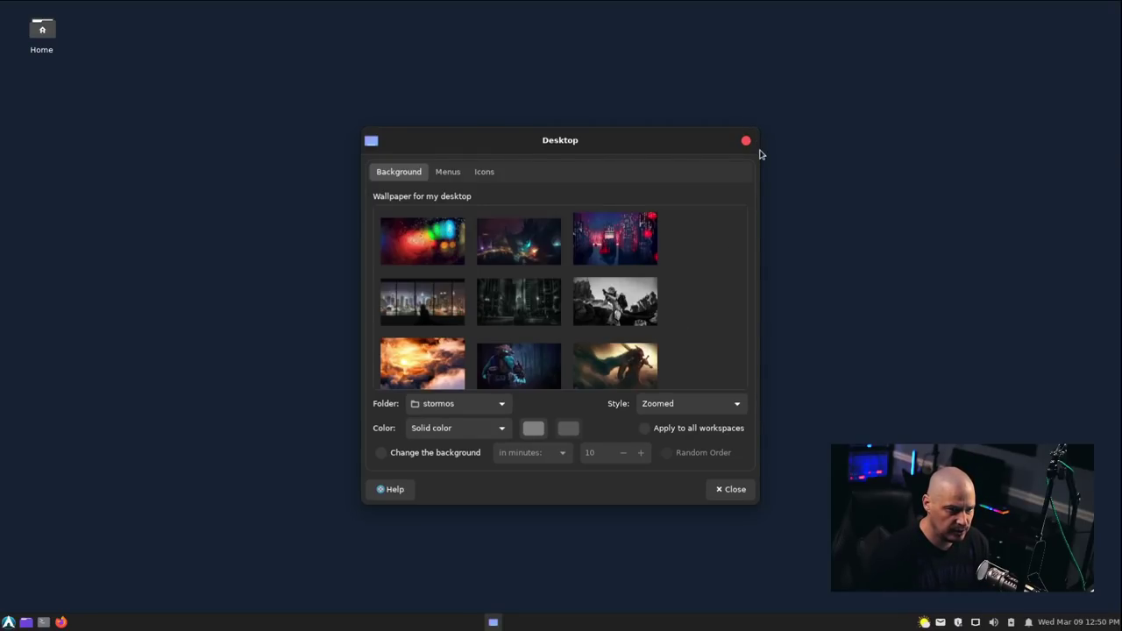
left_click_drag(757, 154, 797, 159)
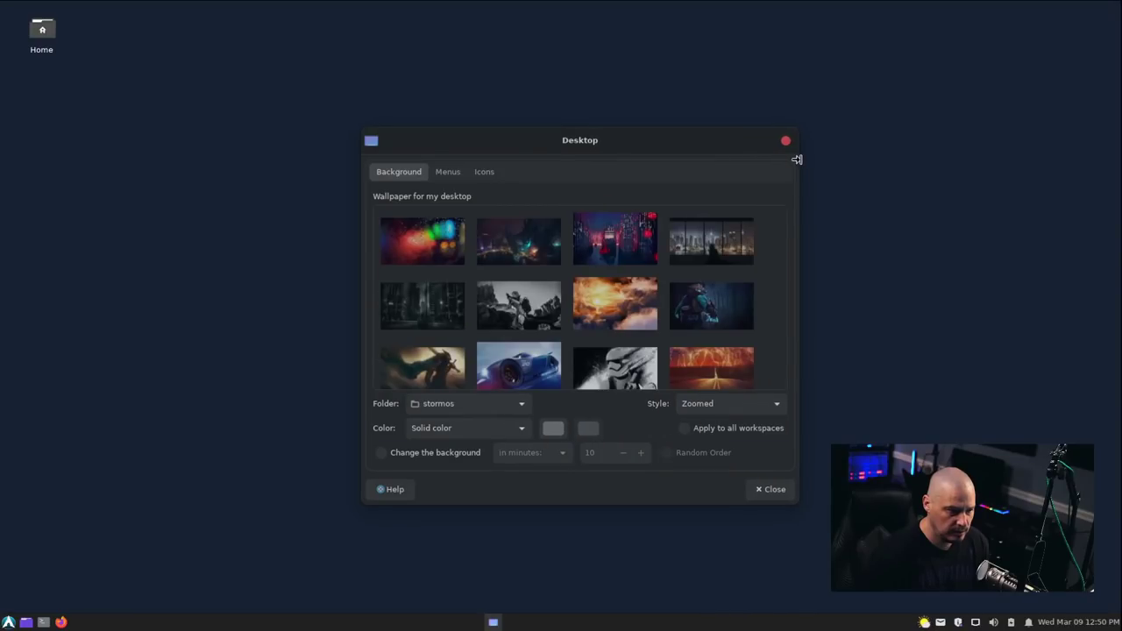
left_click_drag(580, 140, 305, 89)
left_click_drag(500, 452, 503, 526)
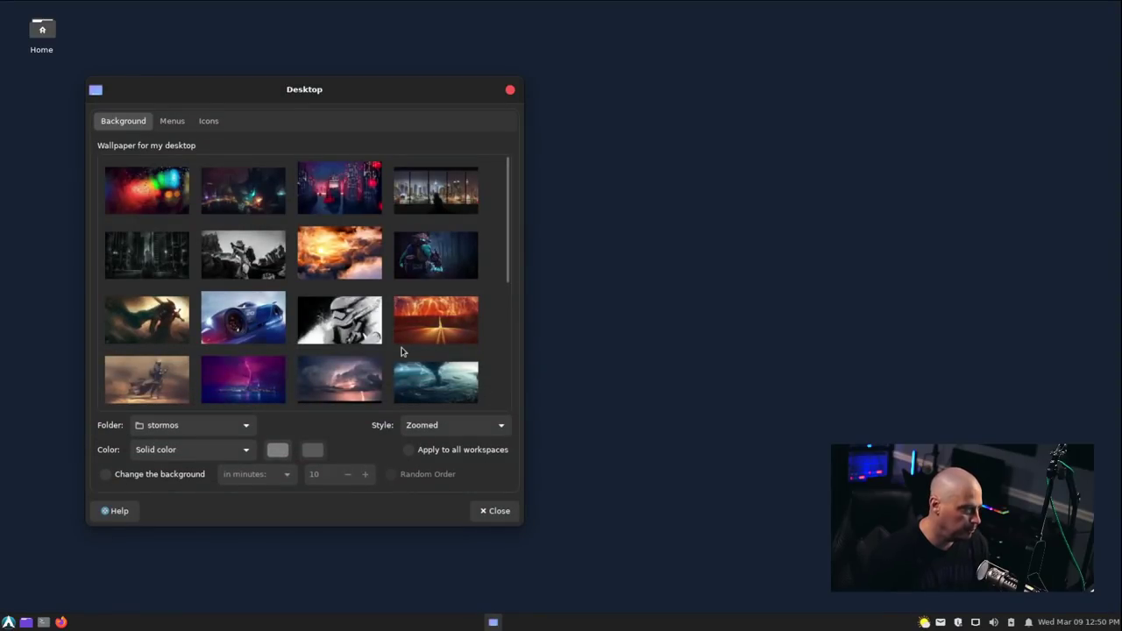
Preview the bokeh, city monster, red-lantern, rainy window, rainy street and stormtrooper wallpapers.
left_click(128, 208)
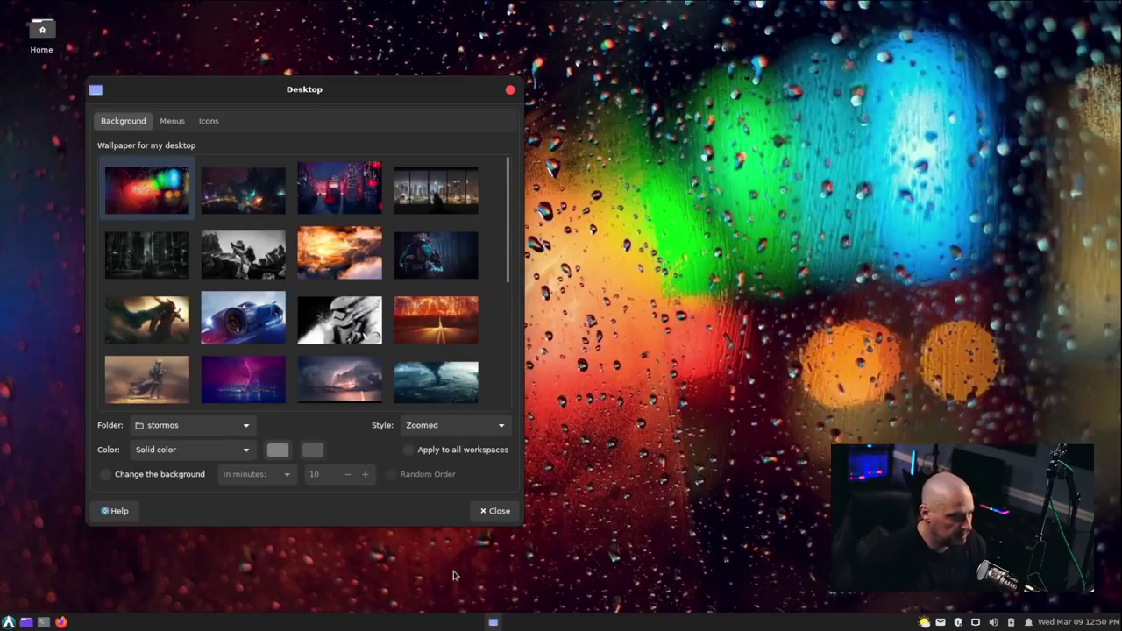
left_click(257, 206)
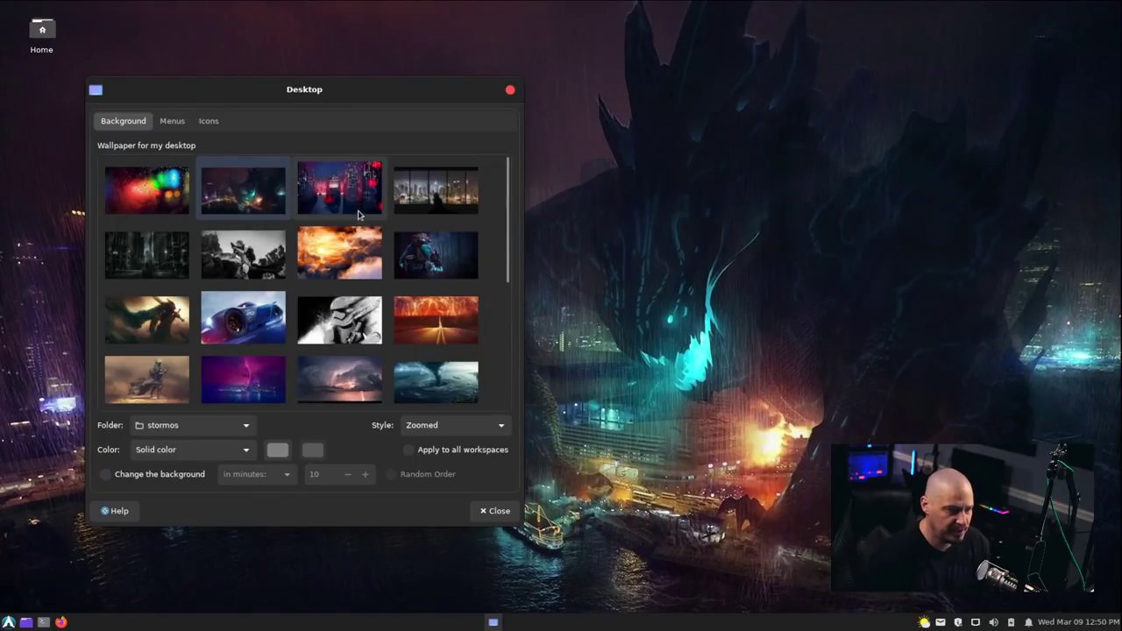
left_click(357, 216)
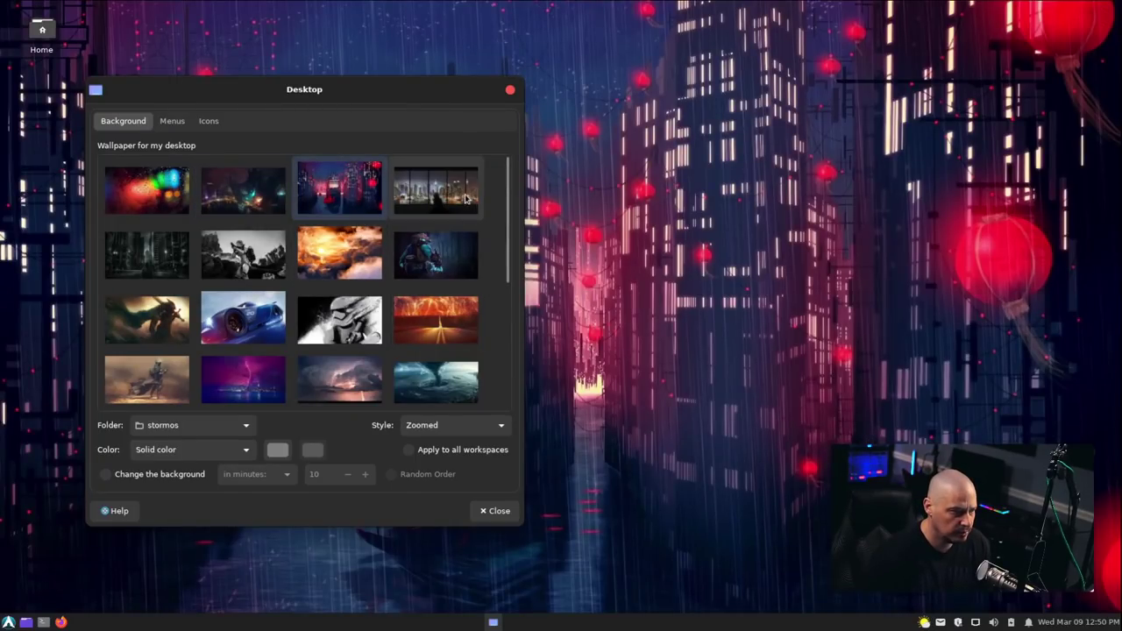
left_click(466, 200)
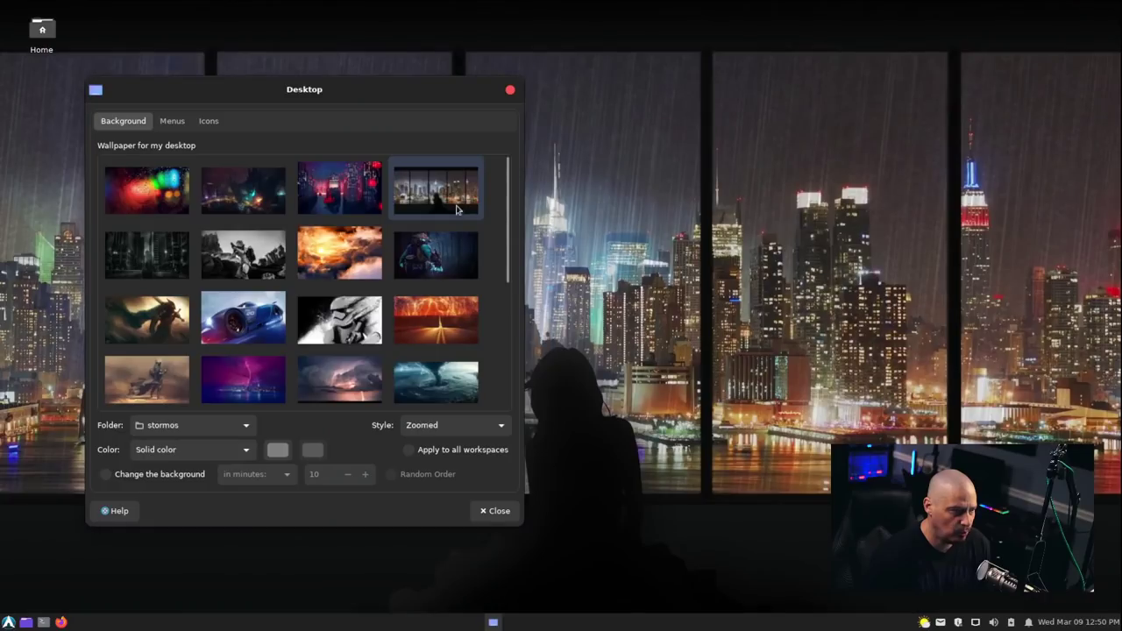
left_click(160, 259)
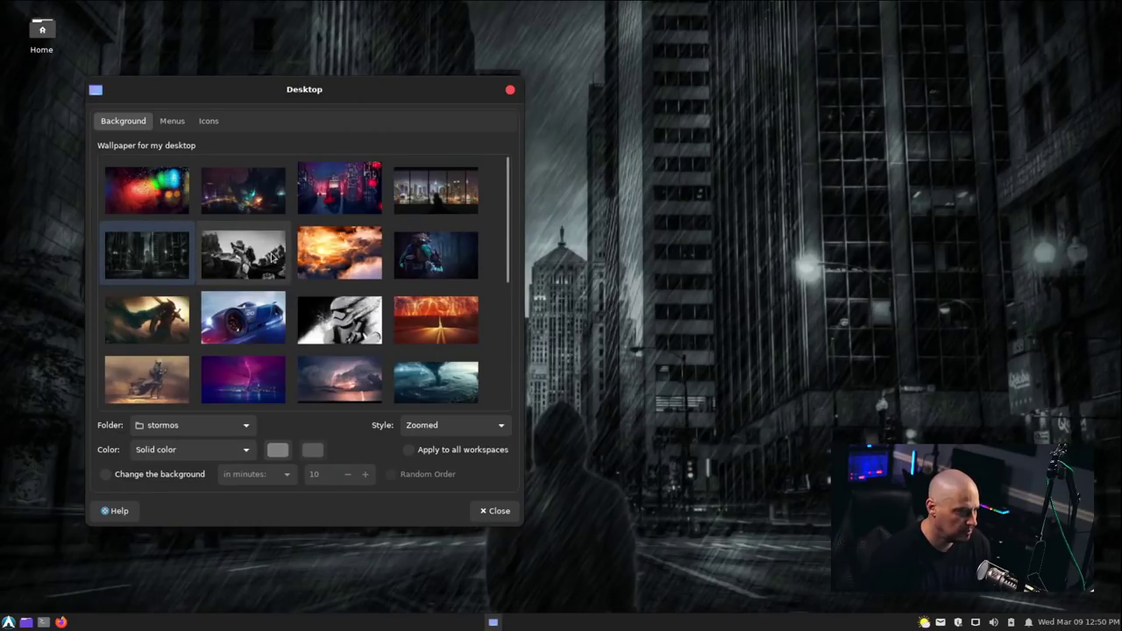
left_click(274, 260)
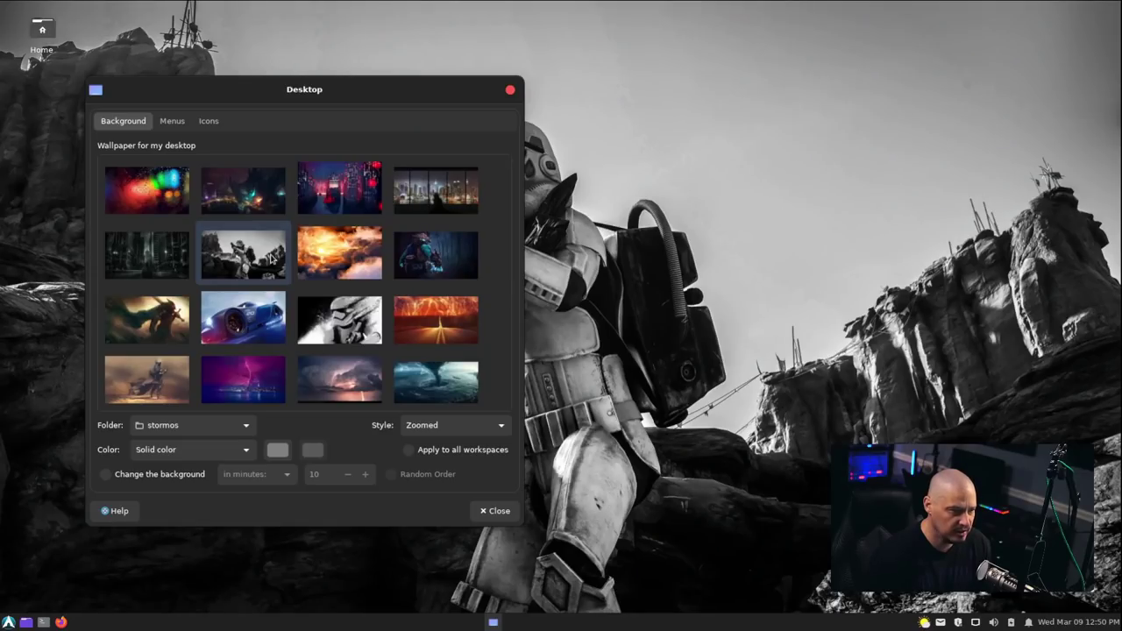
mouse_move(361, 92)
left_mouse_down()
mouse_move(813, 84)
mouse_move(986, 140)
mouse_move(374, 97)
mouse_move(585, 104)
mouse_move(345, 98)
left_mouse_up()
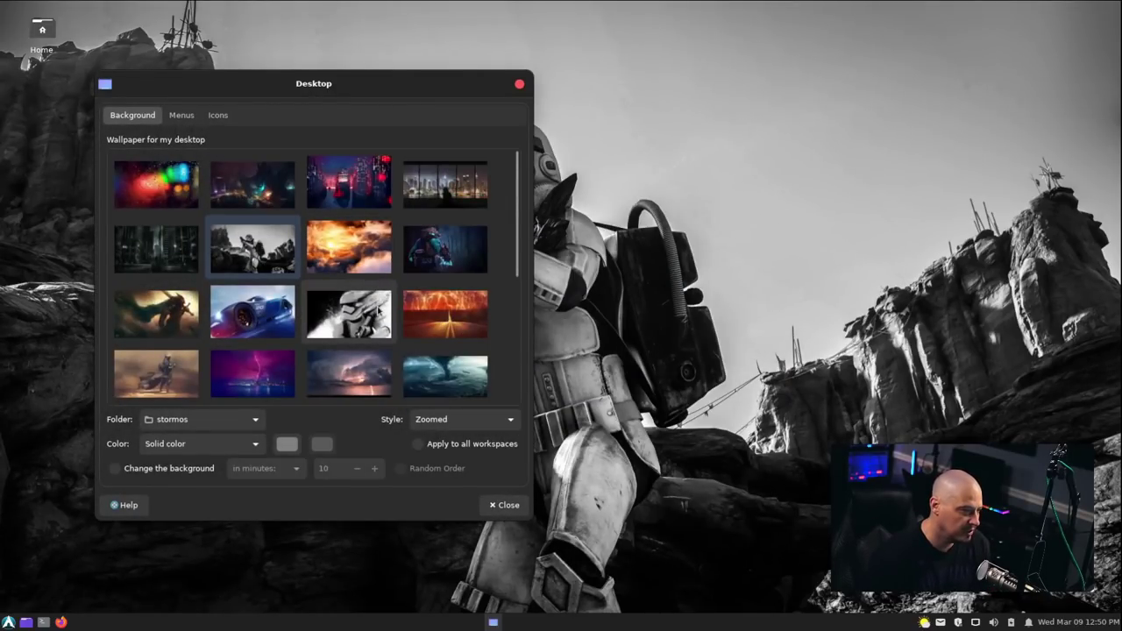
Settle on the splash stormtrooper wallpaper after trying lightning-over-water, then close the Desktop settings.
left_click(376, 308)
mouse_move(376, 80)
left_mouse_down()
mouse_move(1032, 299)
mouse_move(547, 114)
mouse_move(409, 141)
mouse_move(392, 74)
left_mouse_up()
scroll(319, 348, "down", 5)
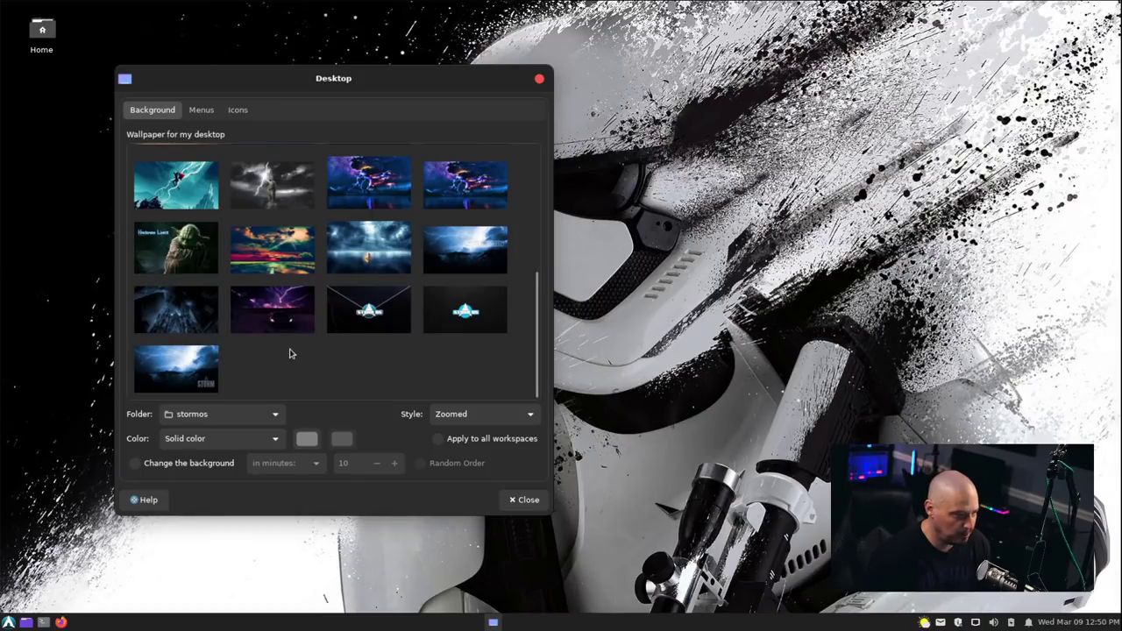
scroll(343, 338, "up", 3)
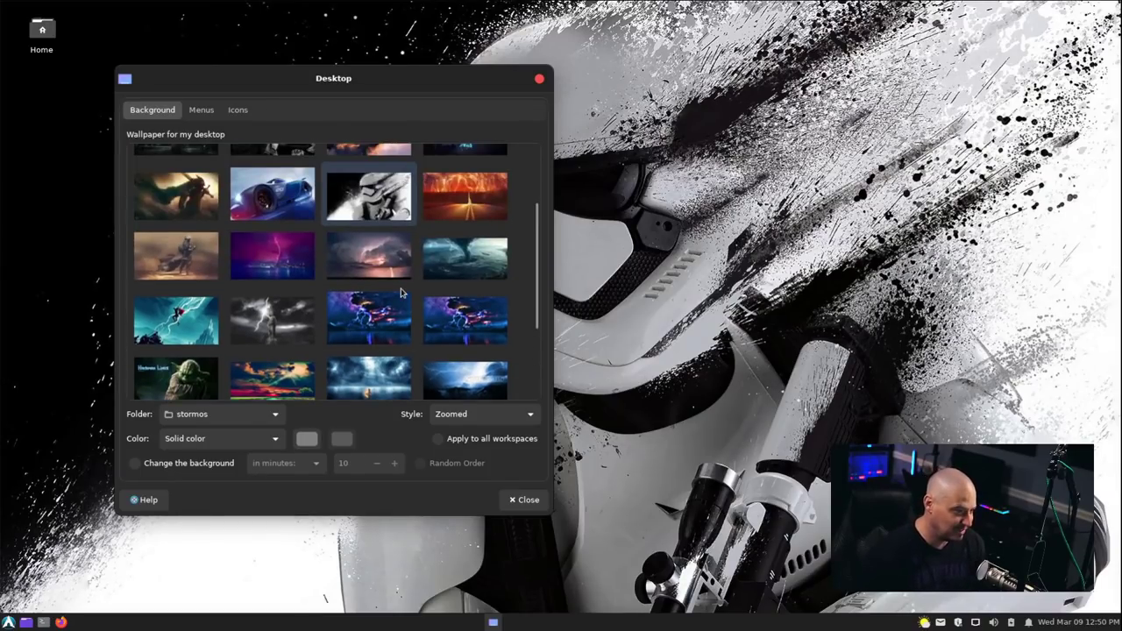
left_click(379, 319)
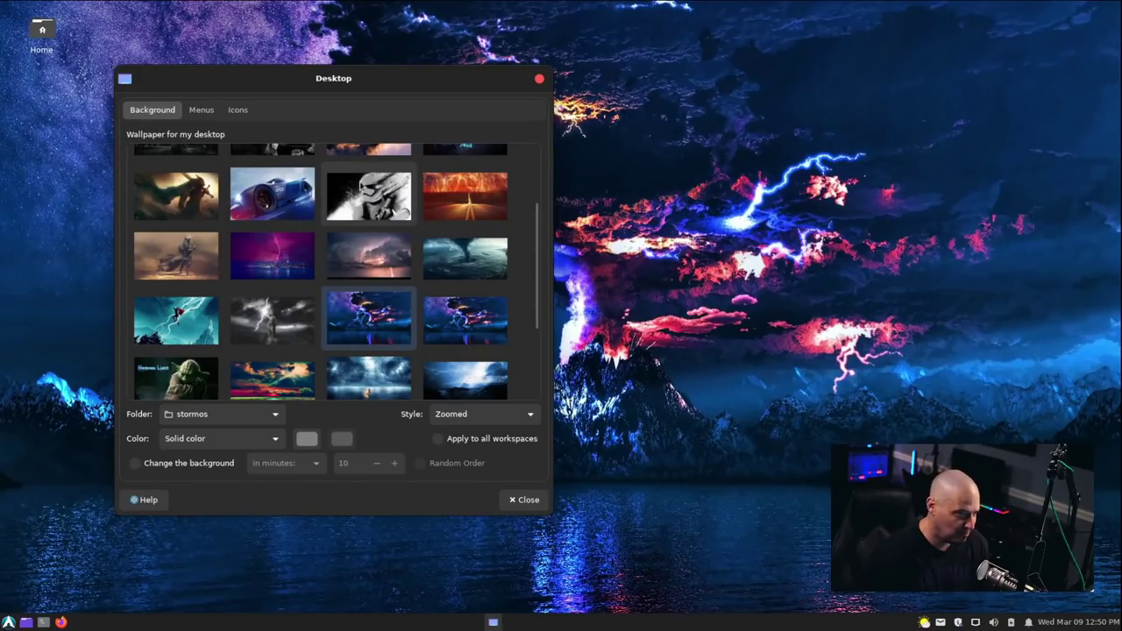
left_click(364, 186)
left_click(538, 78)
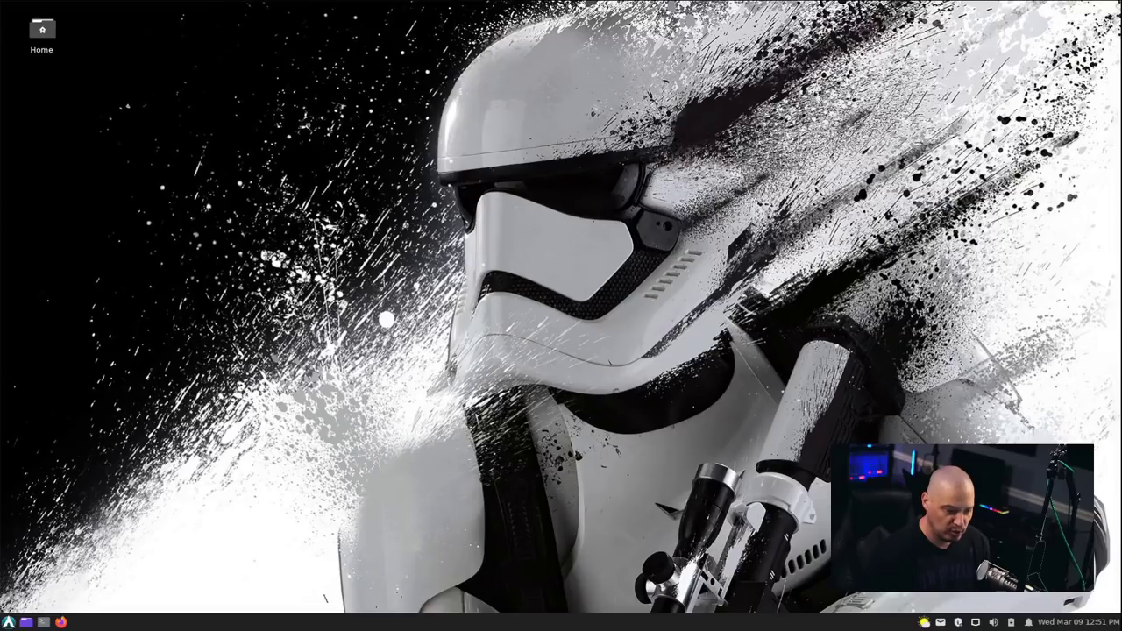
Open the Pamac updater and scroll through the pending updates list.
left_click(961, 624)
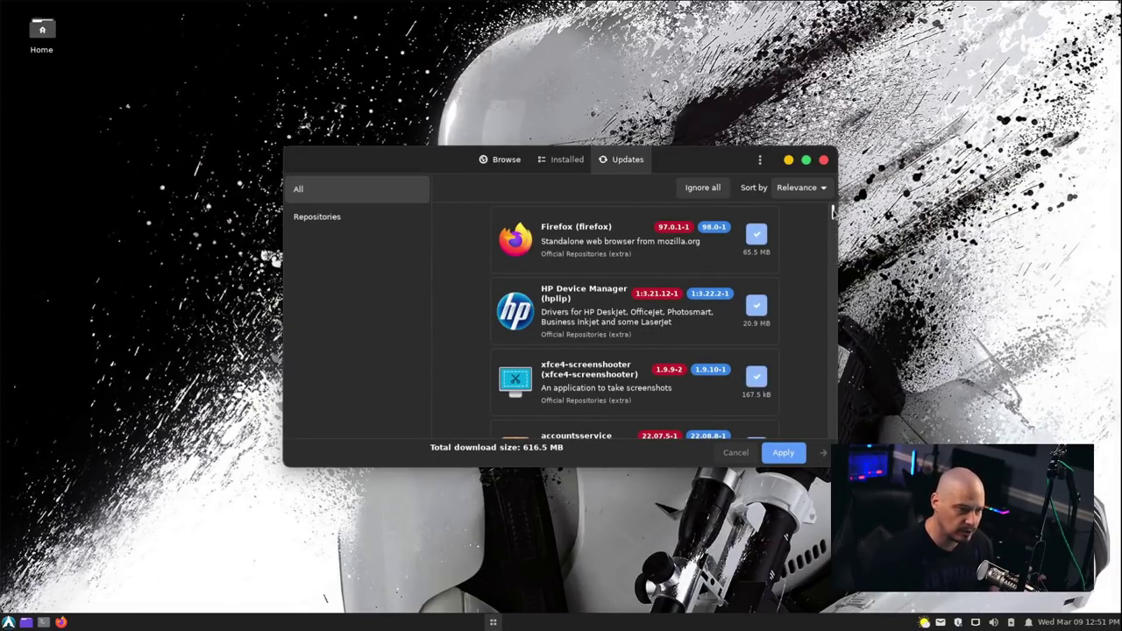
scroll(835, 211, "down", 3)
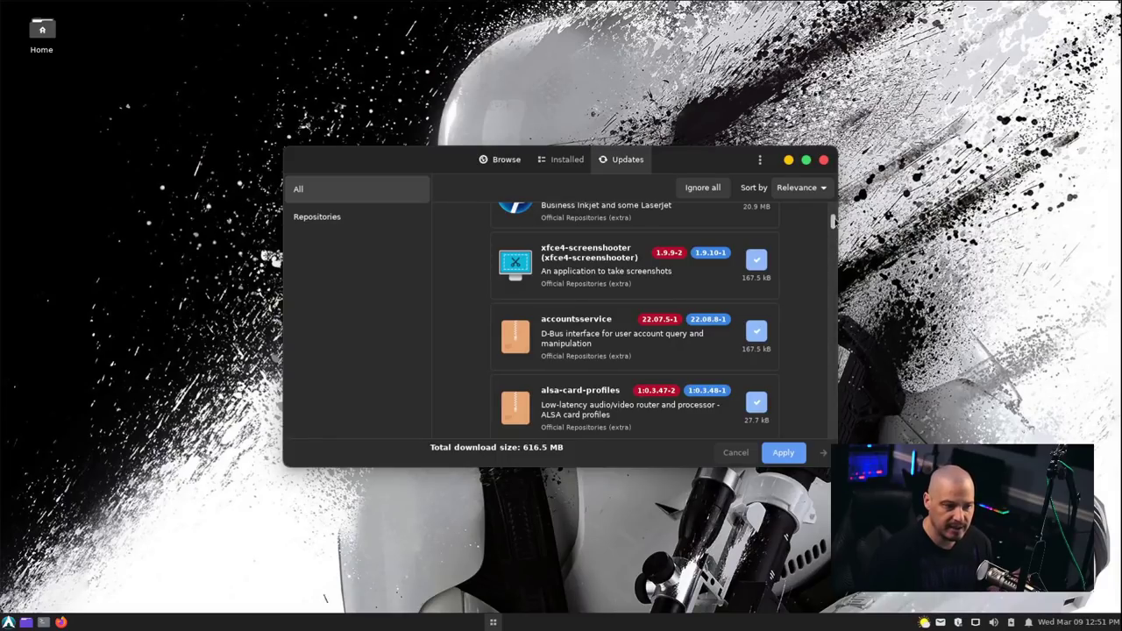
left_click_drag(834, 223, 834, 429)
scroll(834, 427, "up", 5)
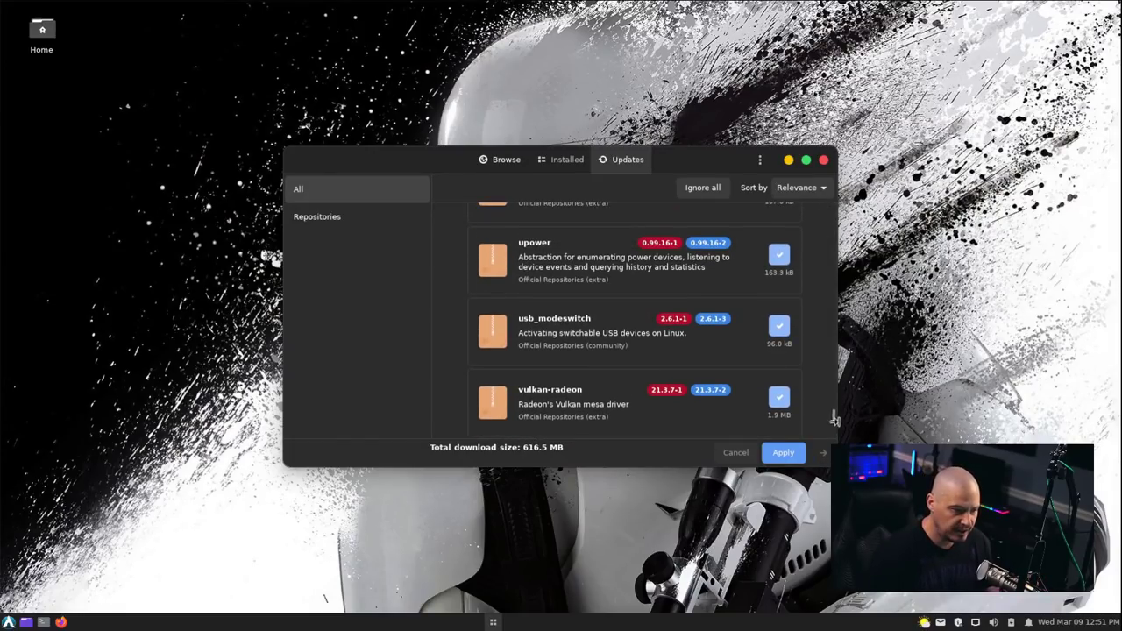
left_click_drag(834, 421, 833, 171)
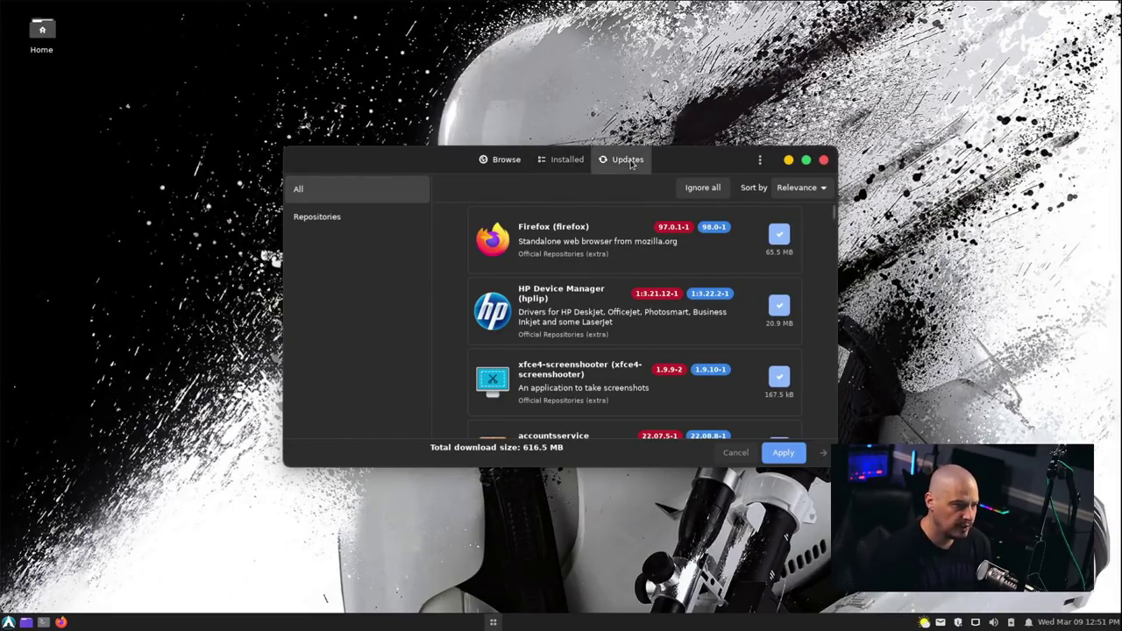
Check the Installed packages and Browse catalogue in Pamac, then close it.
left_click(554, 160)
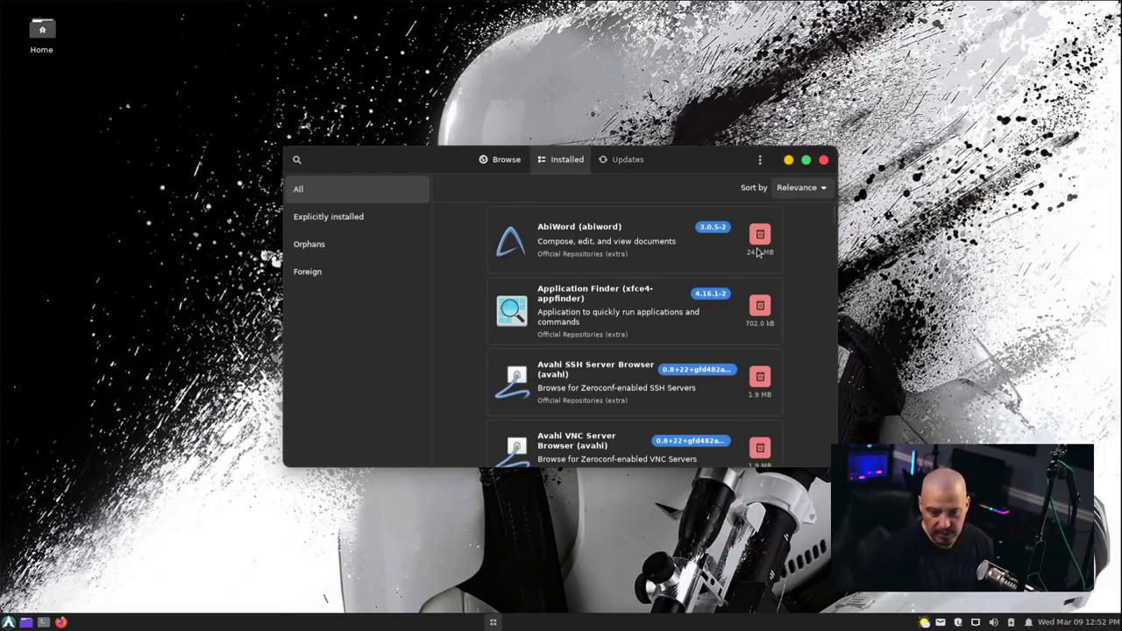
left_click(505, 163)
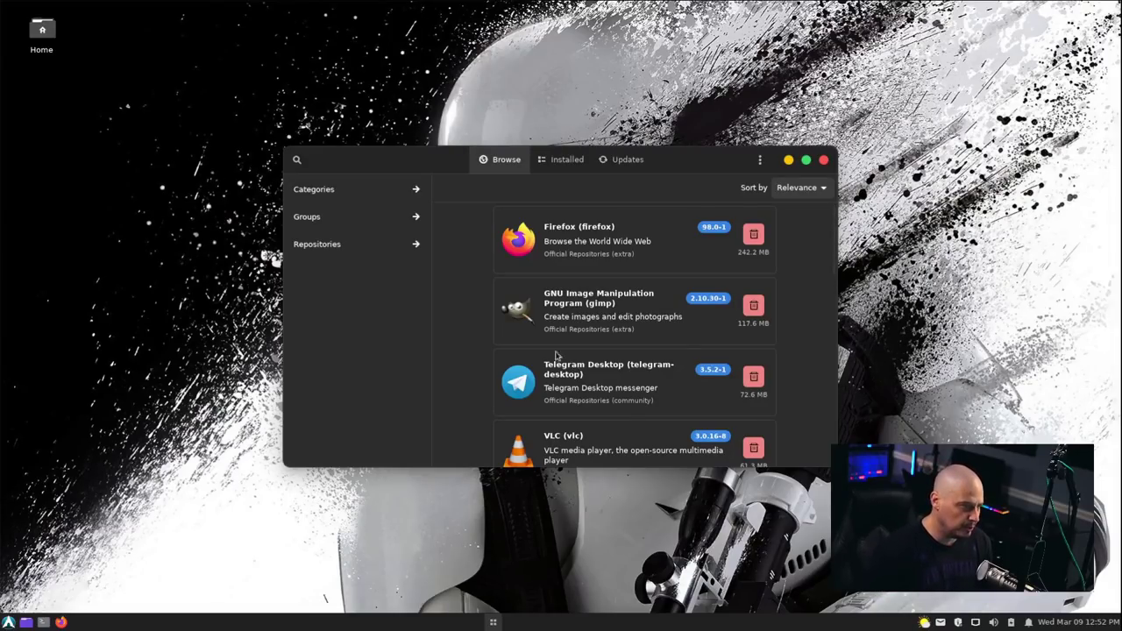
left_click(824, 160)
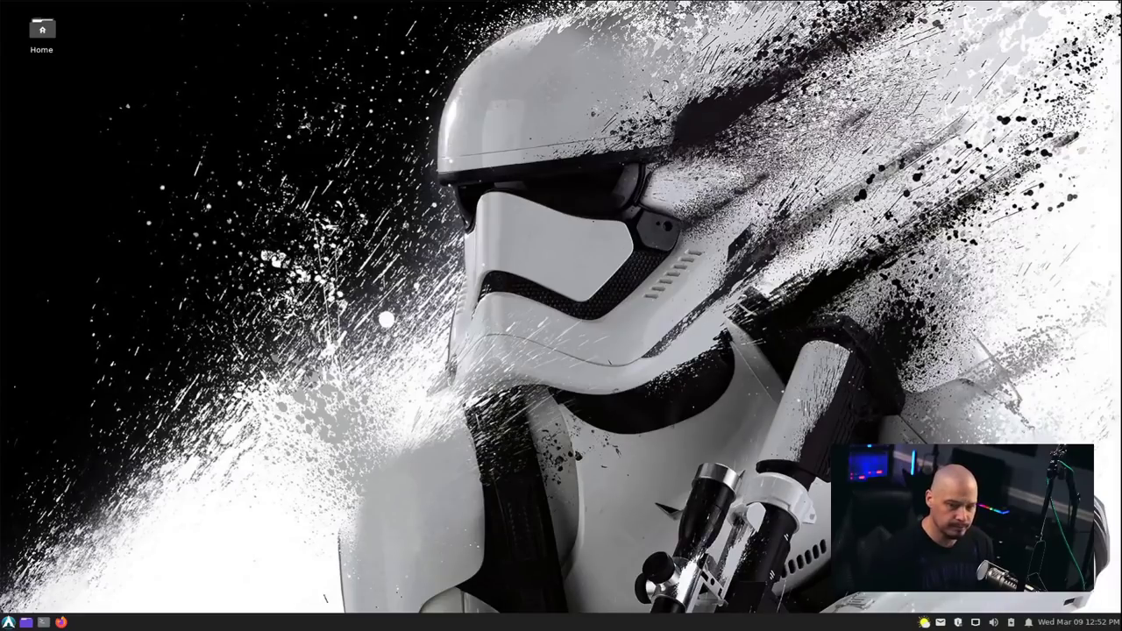
Show the Accessories category in the applications menu and drag the menu wider.
left_click(9, 623)
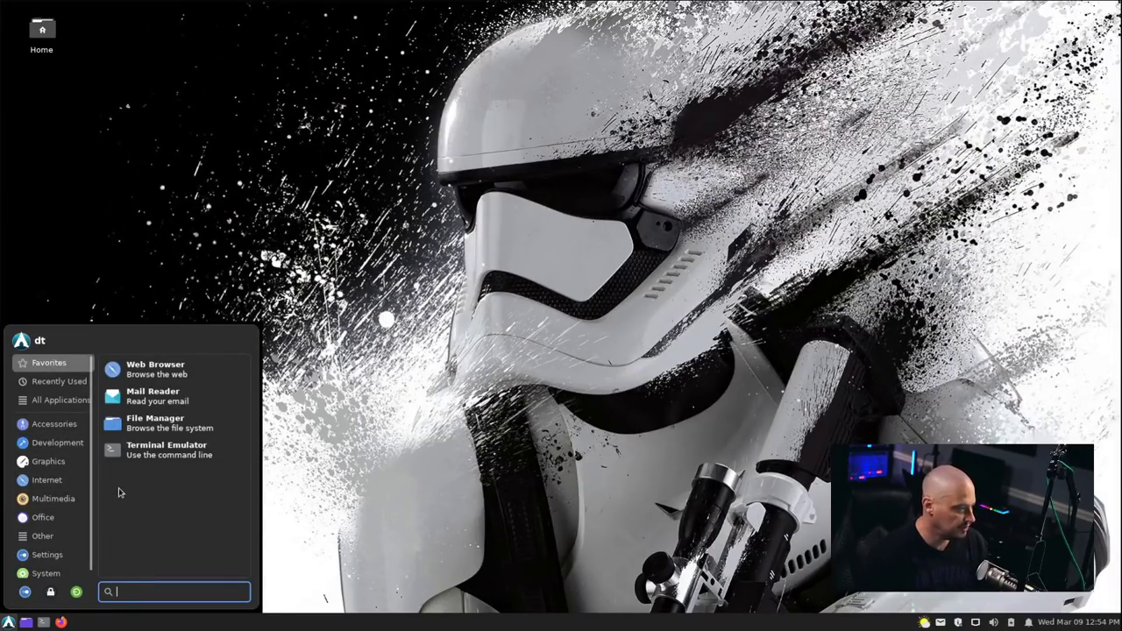
left_click(71, 426)
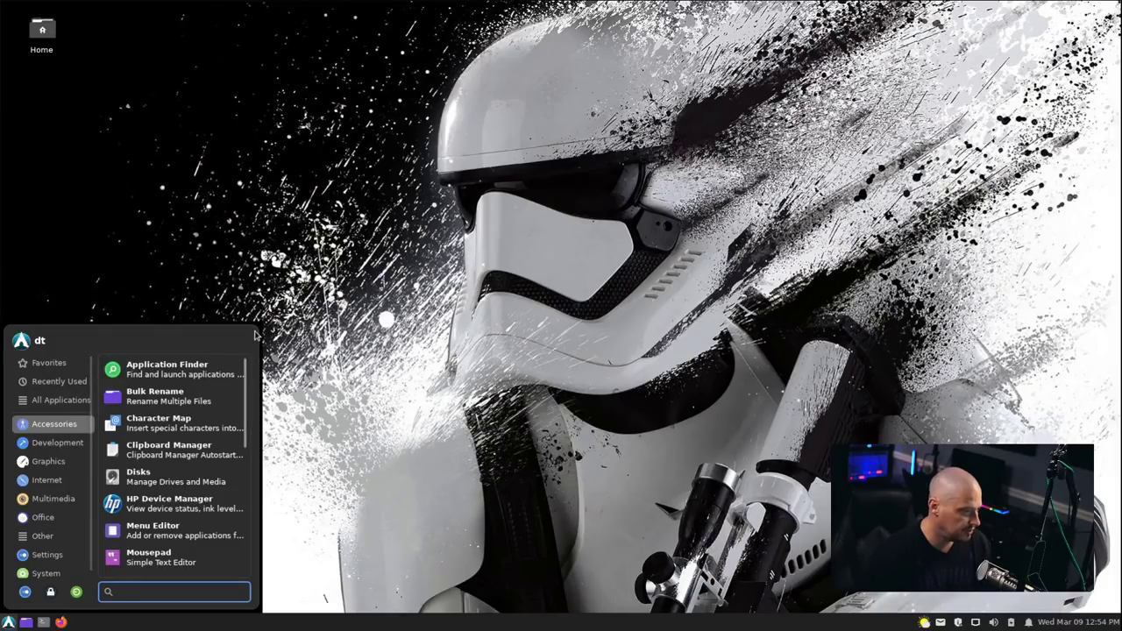
left_click_drag(256, 333, 313, 334)
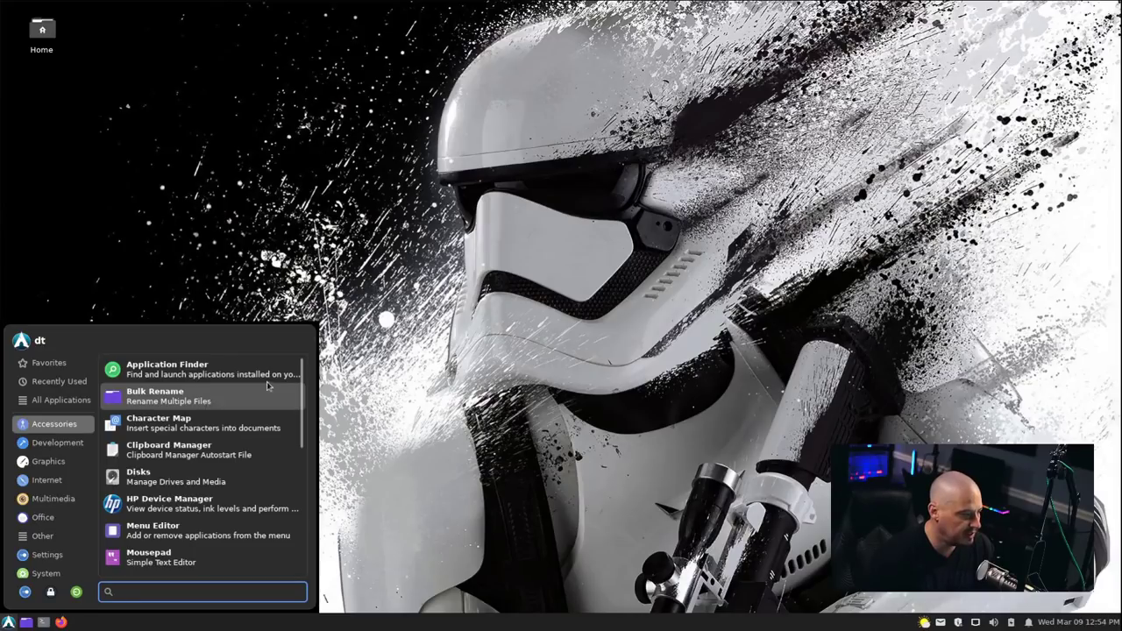
Try Application Finder, close it, and return the menu to the Accessories list.
left_click(211, 369)
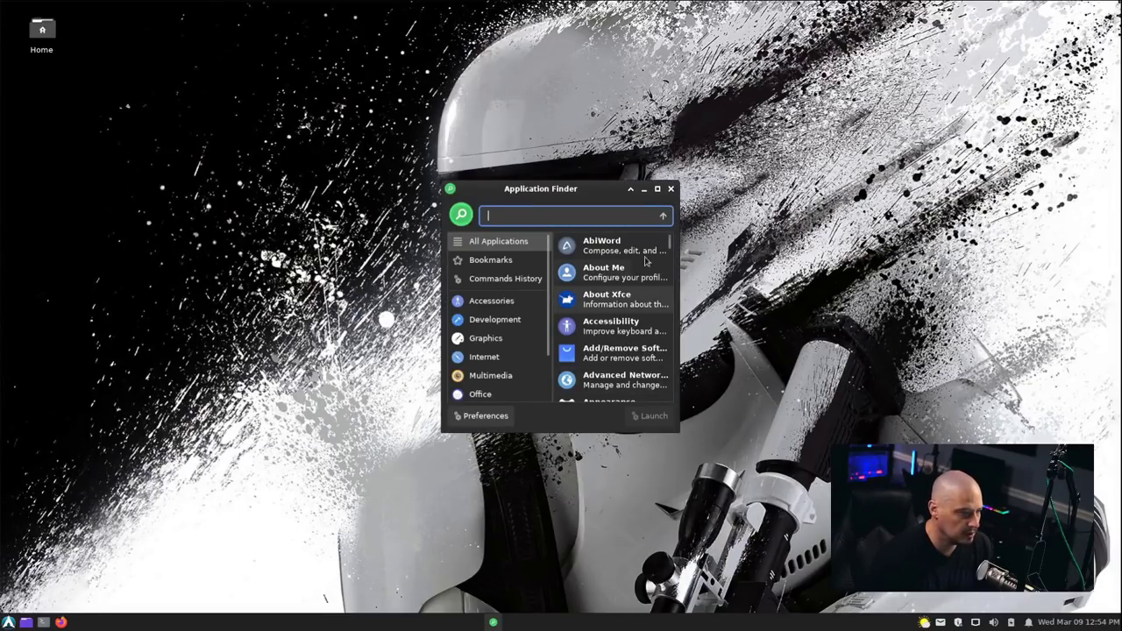
scroll(640, 268, "down", 2)
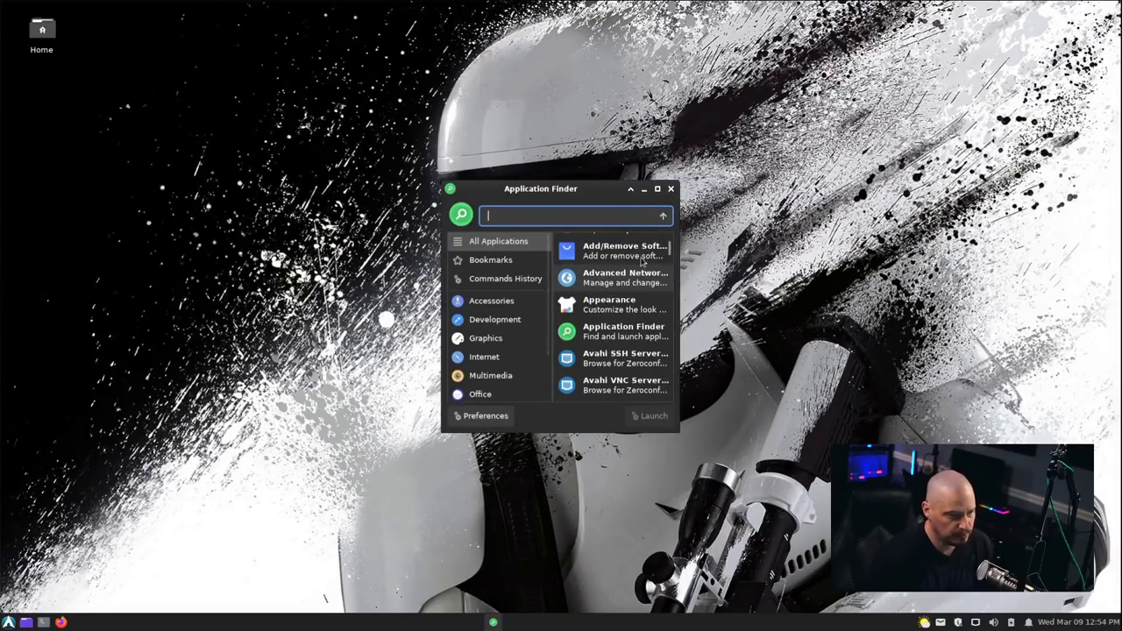
left_click(670, 189)
left_click(9, 621)
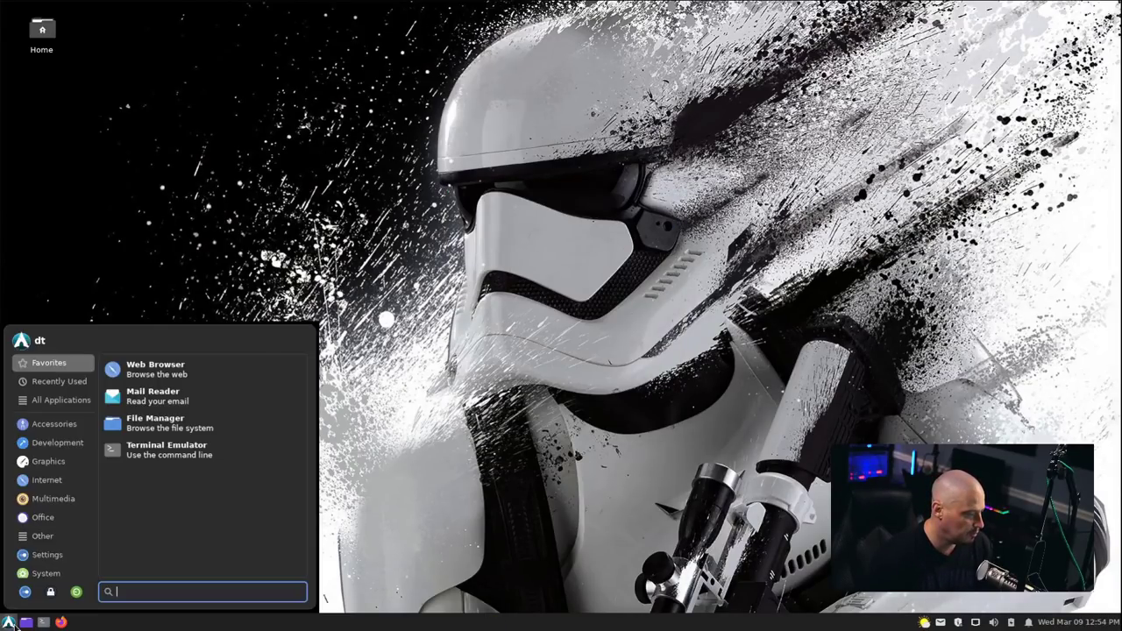
left_click(52, 424)
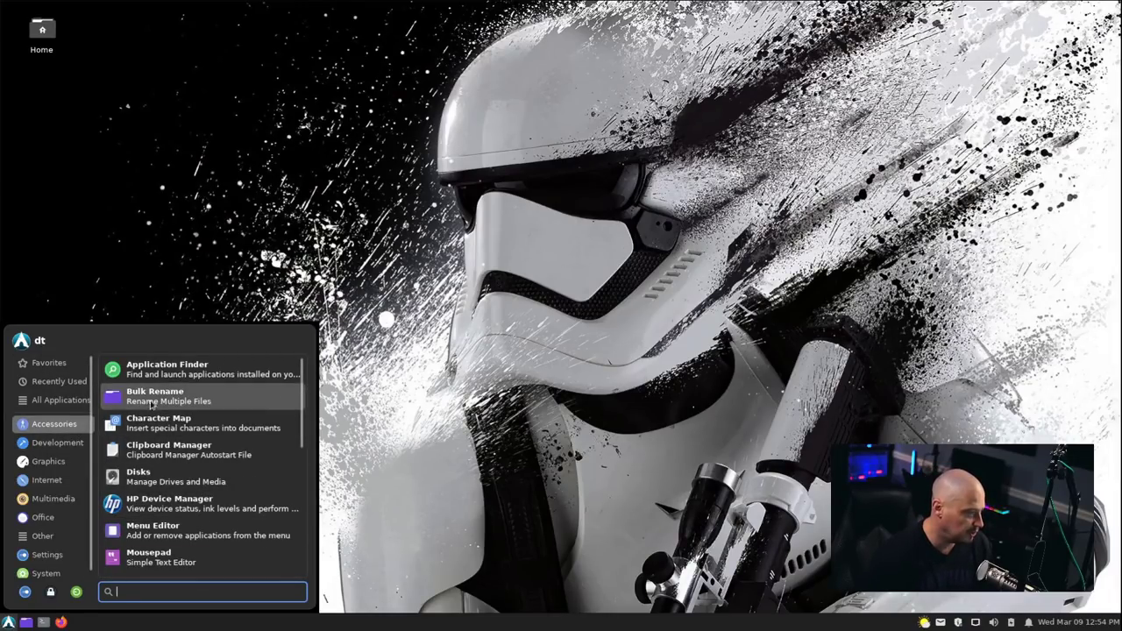
Launch Clipboard Manager into the tray, then browse Accessories and dismiss the menu.
left_click(278, 456)
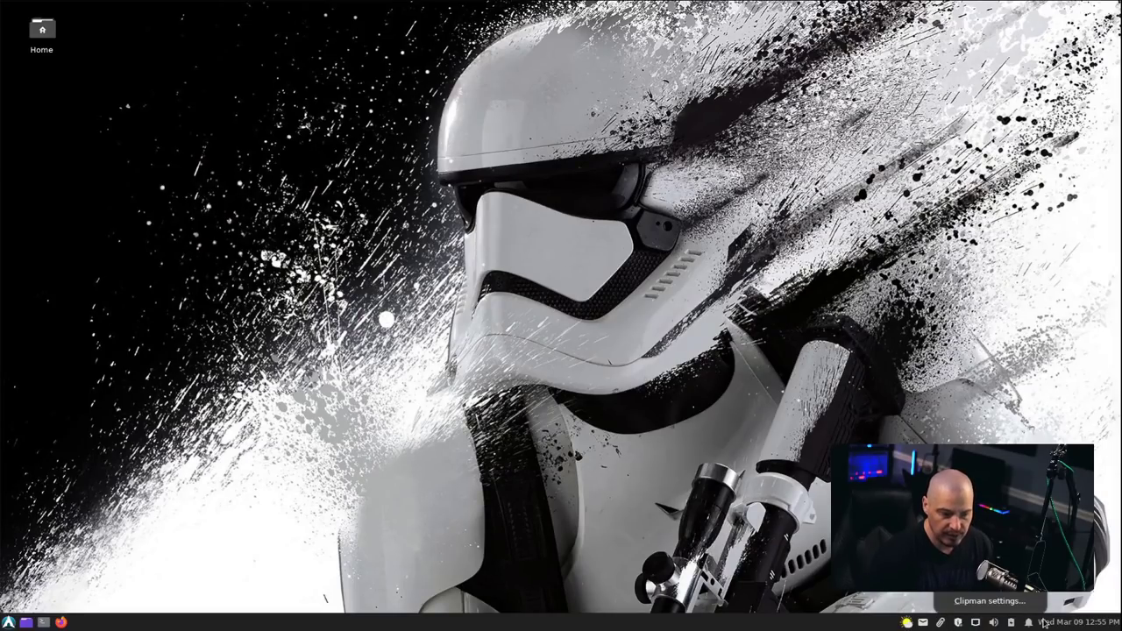
left_click(9, 622)
left_click(53, 424)
scroll(263, 438, "down", 2)
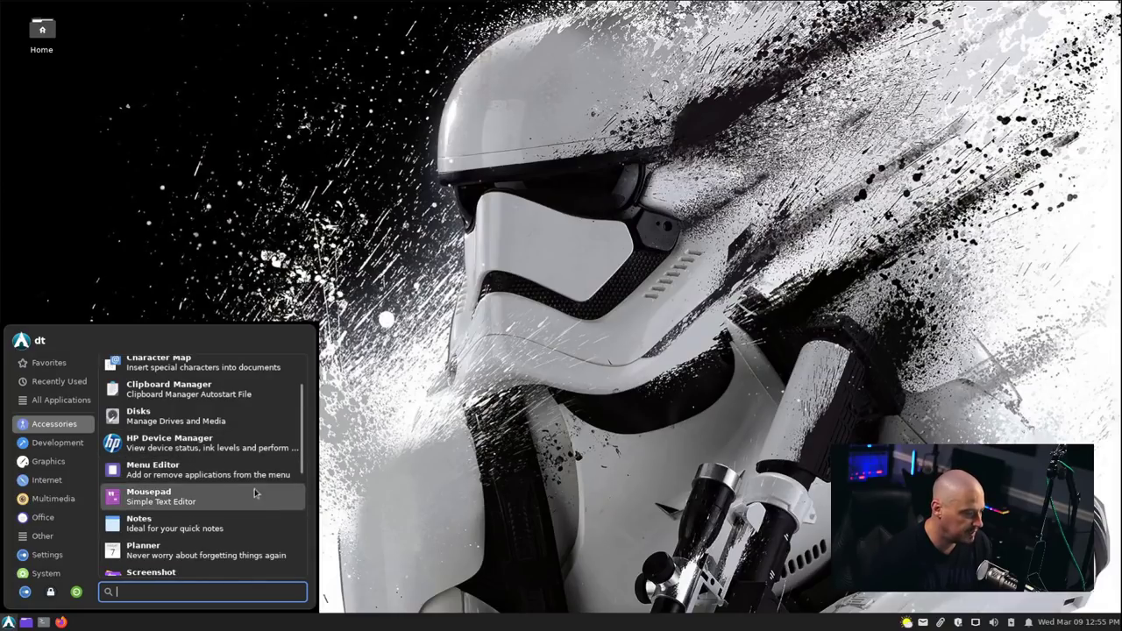
key("Escape")
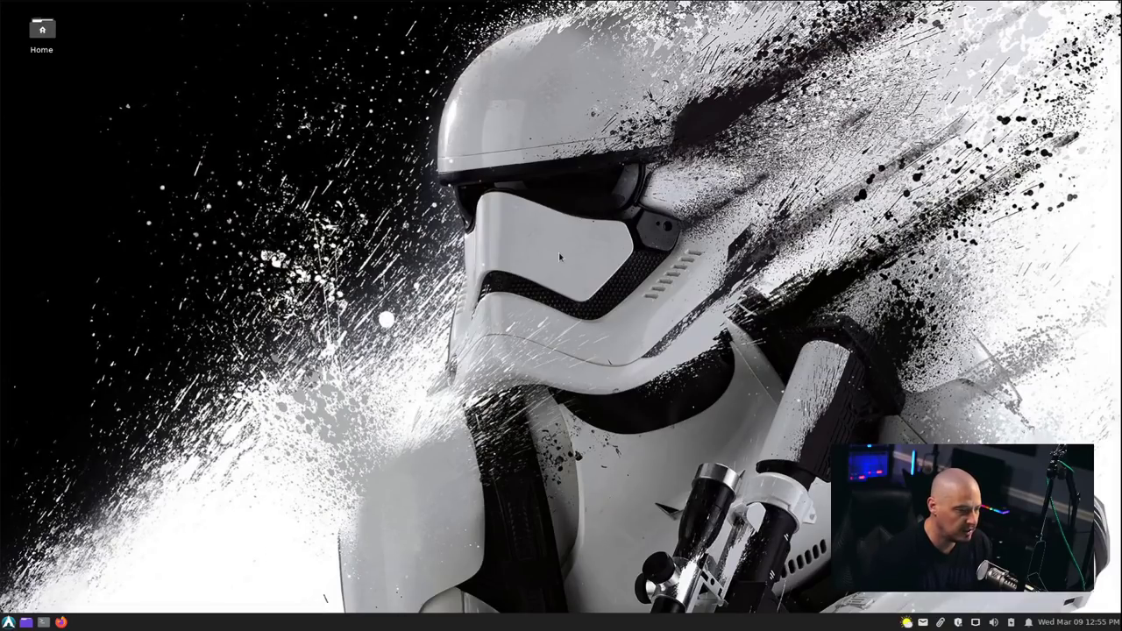
Reopen the applications menu on Accessories and scroll down to reach Mousepad.
left_click(8, 622)
left_click(74, 429)
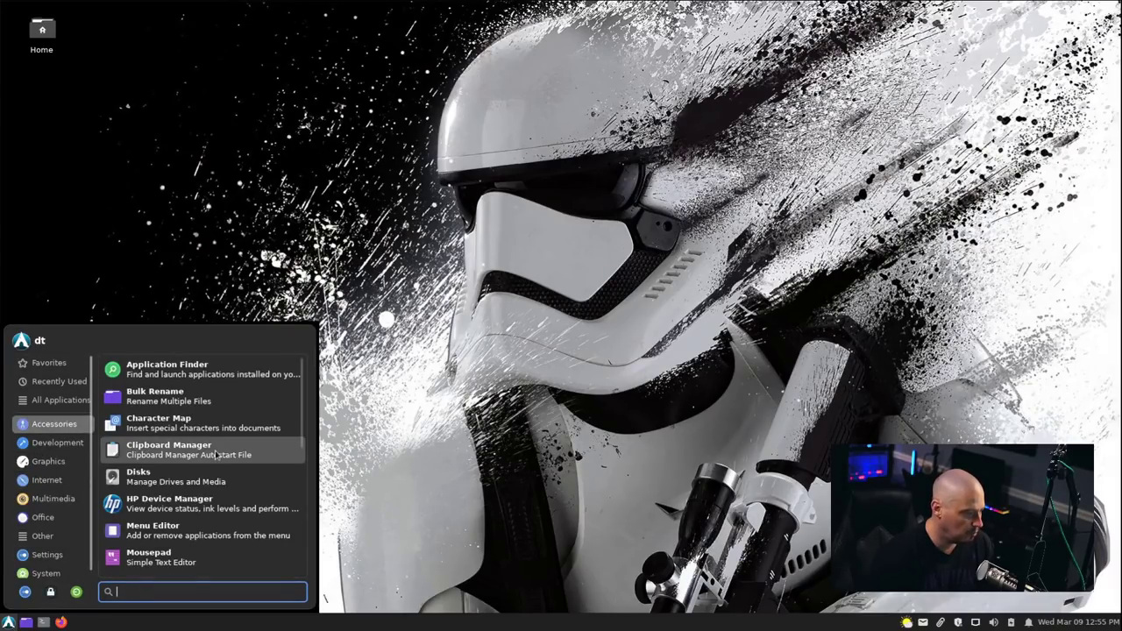
scroll(189, 442, "down", 2)
left_click(191, 473)
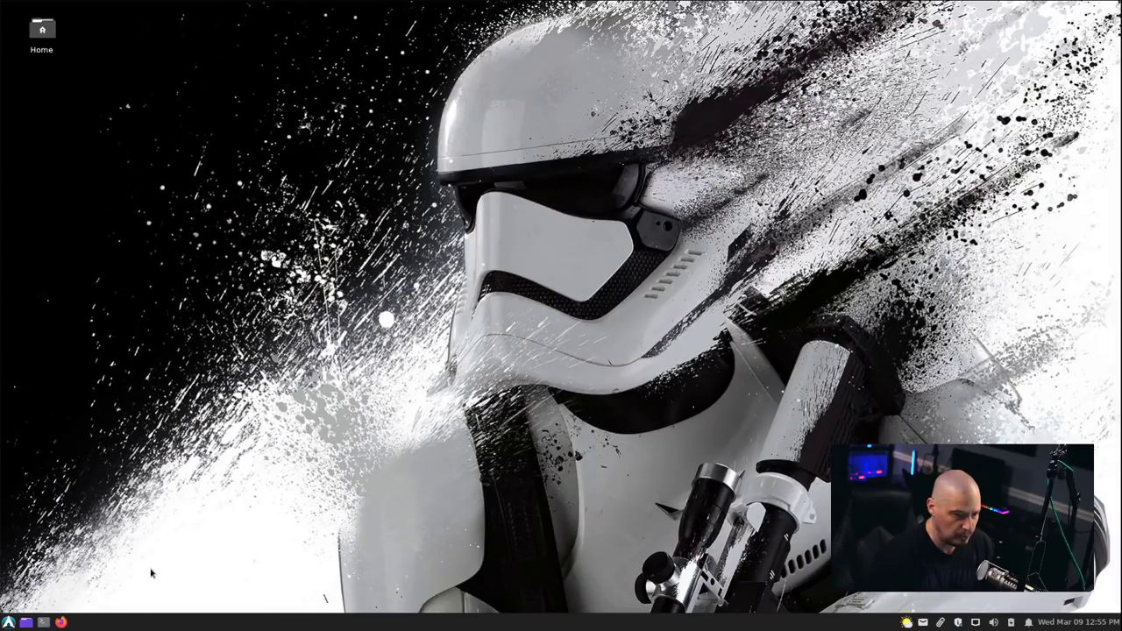
left_click(9, 621)
left_click(53, 423)
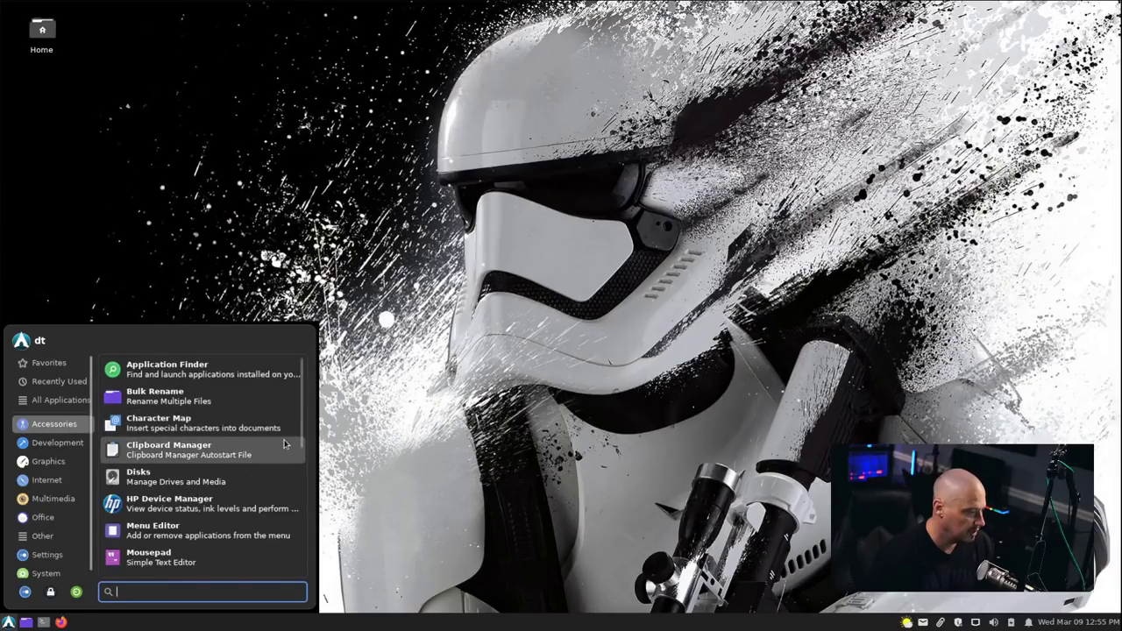
scroll(283, 444, "down", 2)
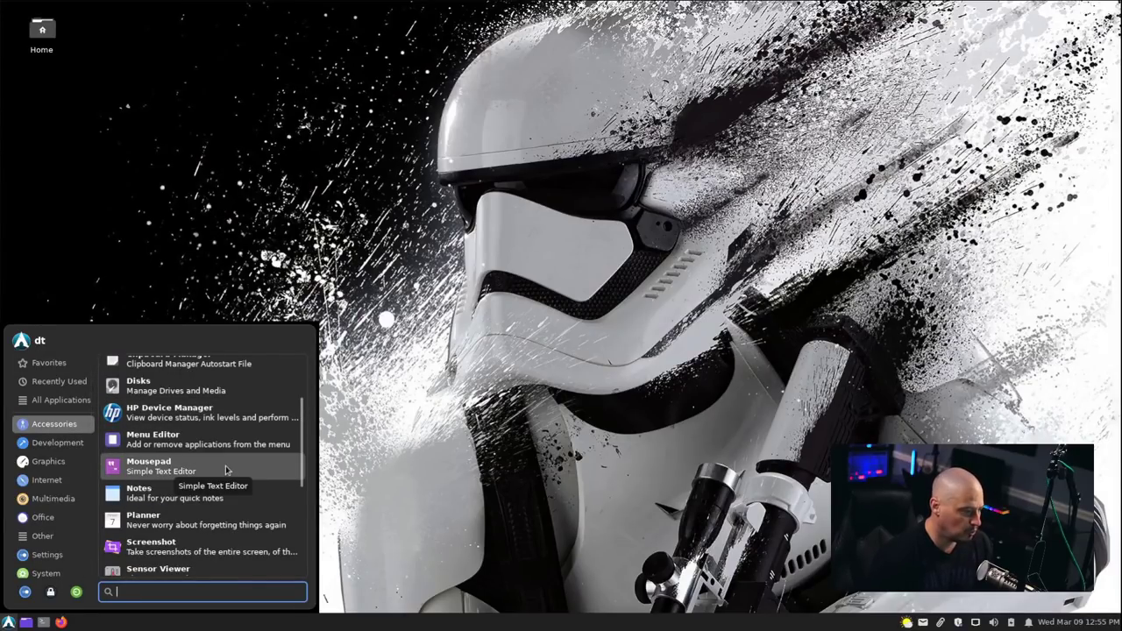
Launch Mousepad, restore its window, and check Help > About showing version 0.5.8.
left_click(225, 471)
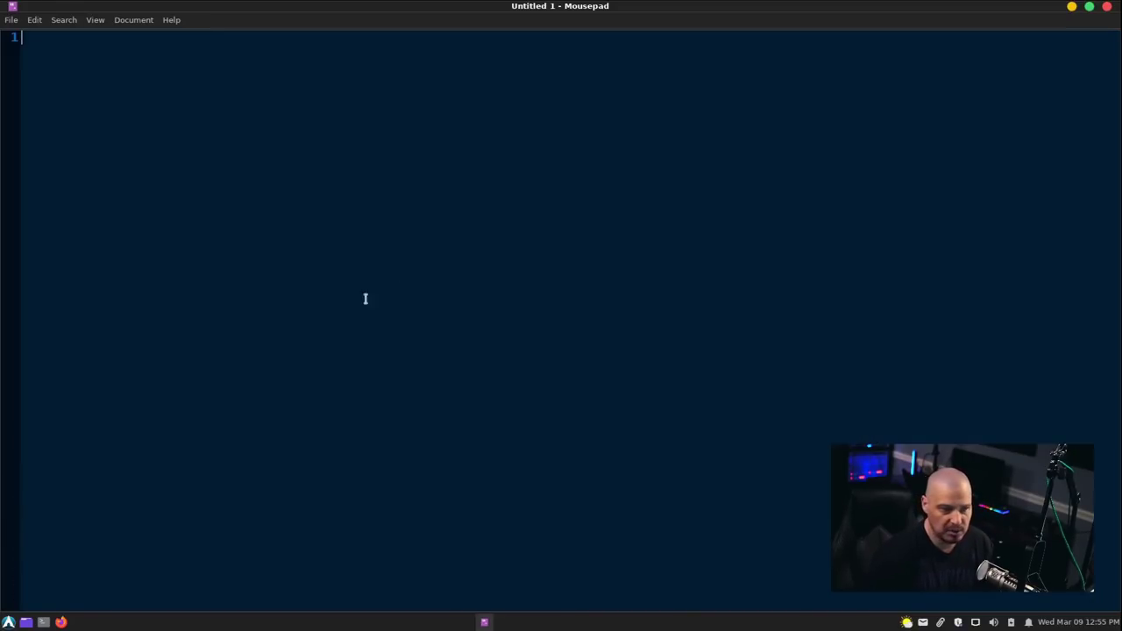
double_click(569, 7)
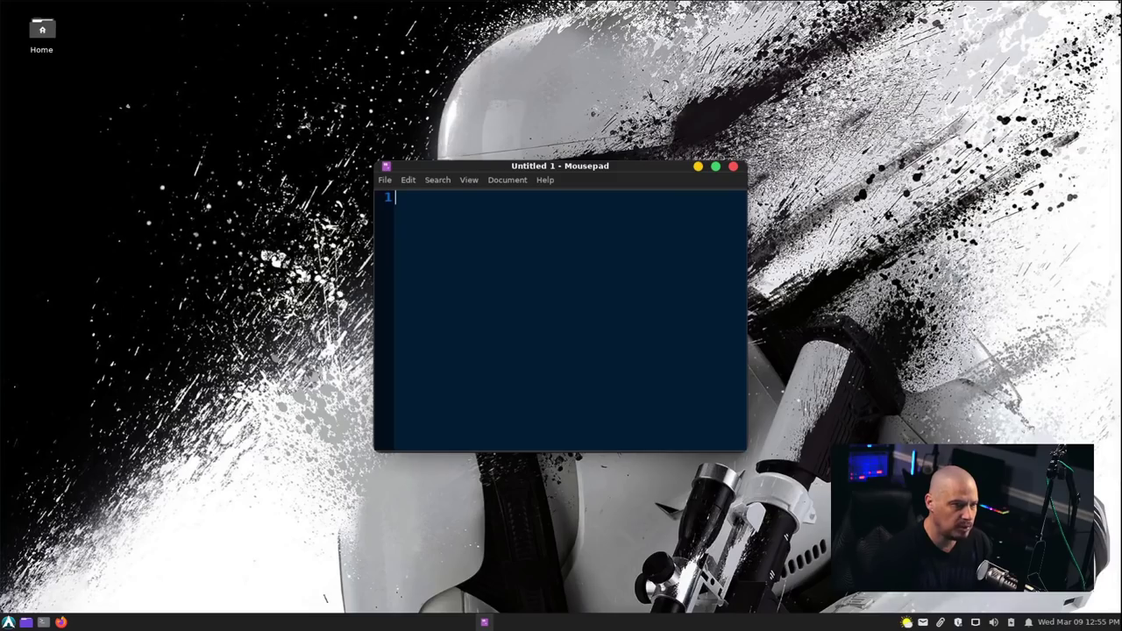
left_click(545, 180)
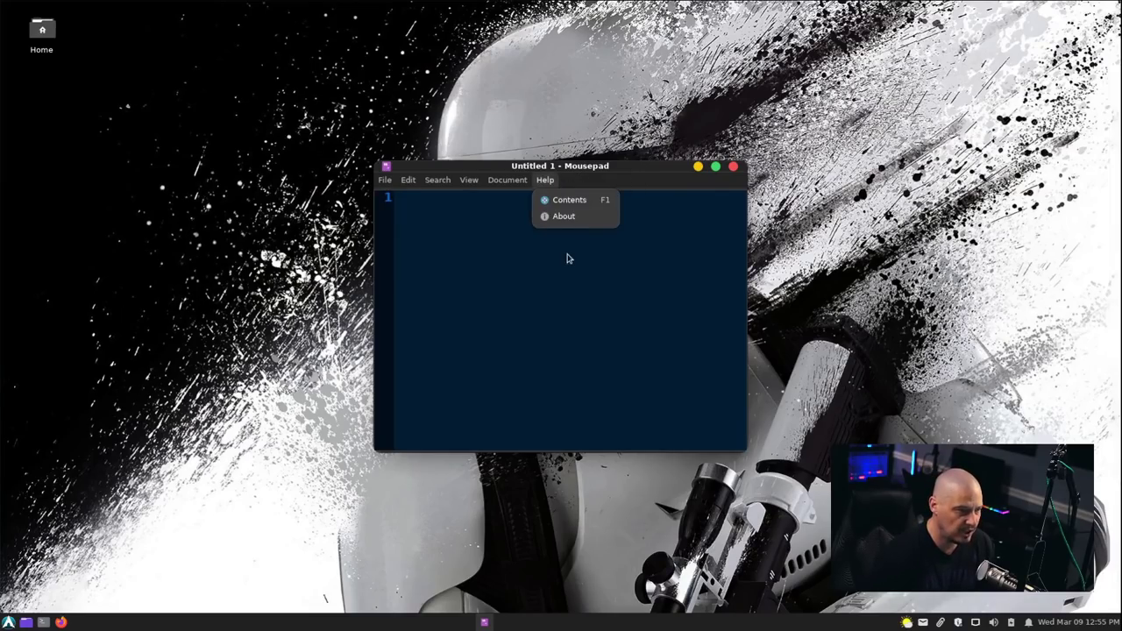
left_click(559, 219)
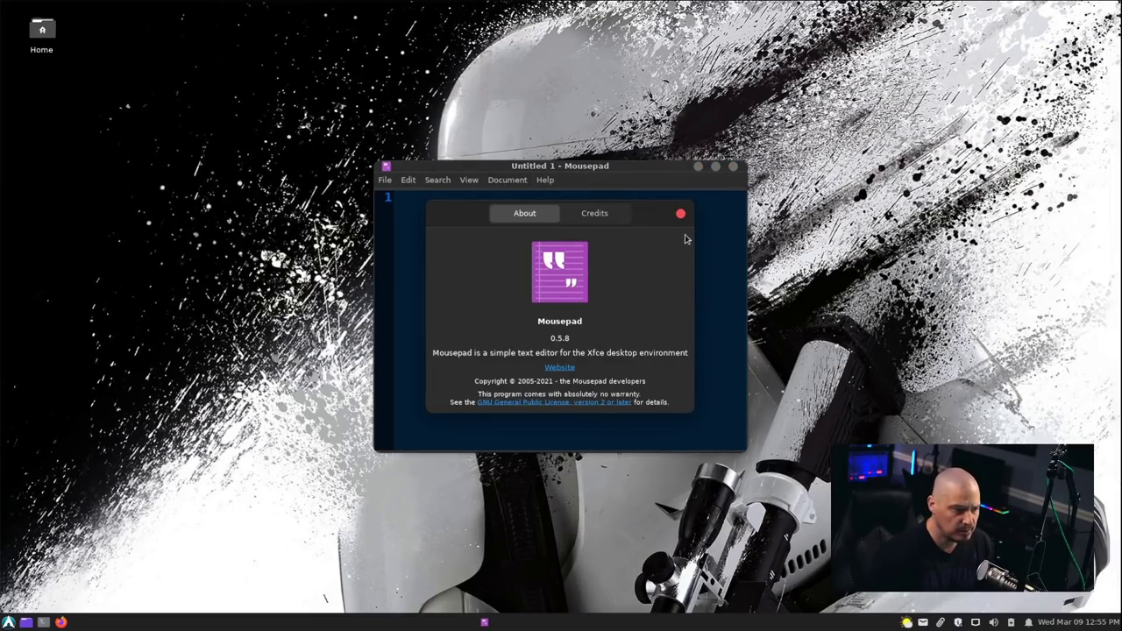
left_click(680, 213)
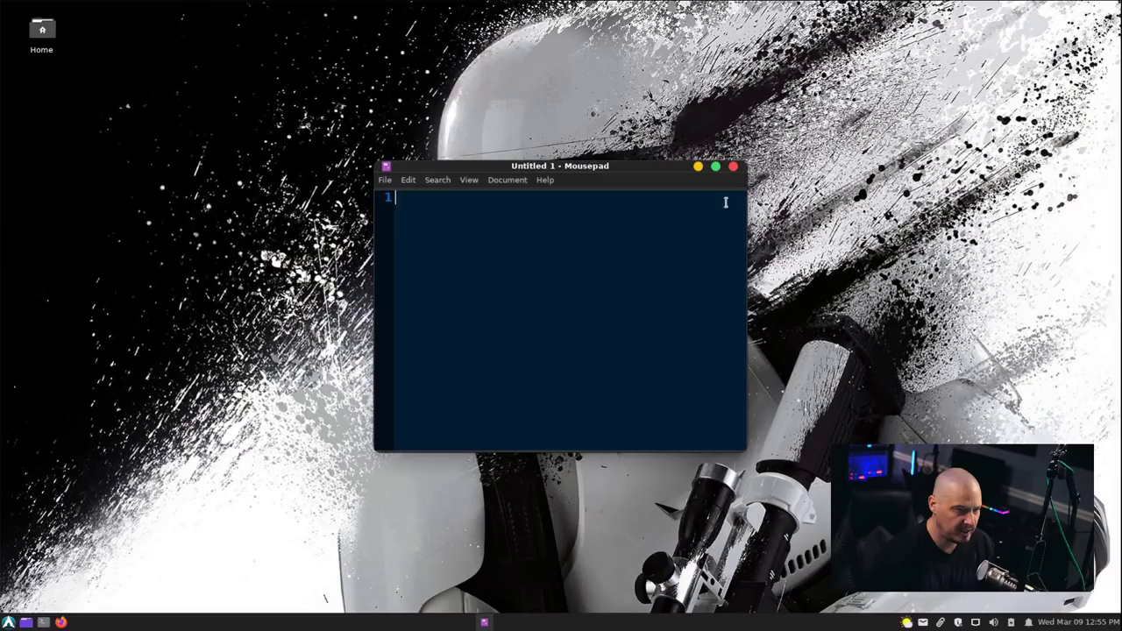
left_click_drag(622, 168, 562, 177)
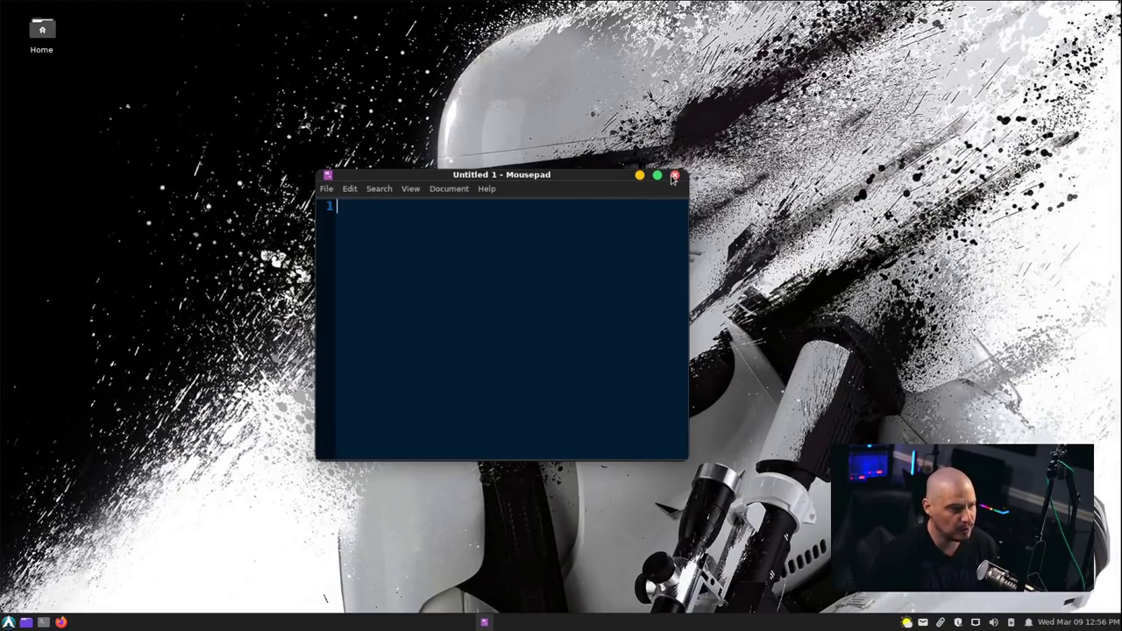
Close Mousepad, launch and dismiss Screenshot, then scroll Accessories down to Task Manager.
left_click(674, 176)
key("super")
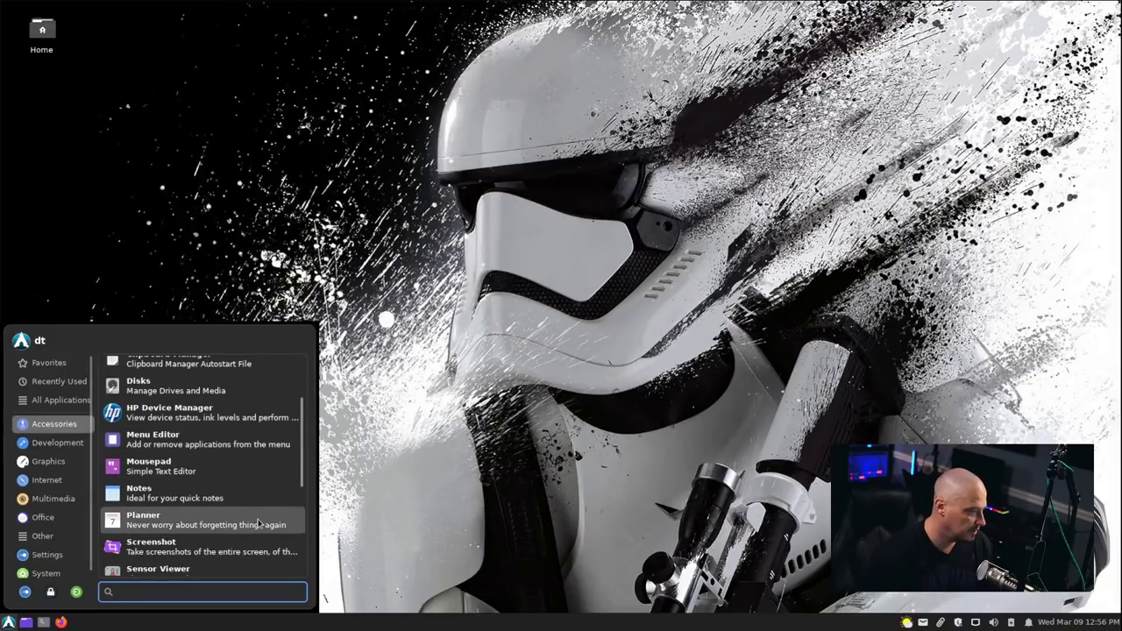
scroll(253, 439, "down", 2)
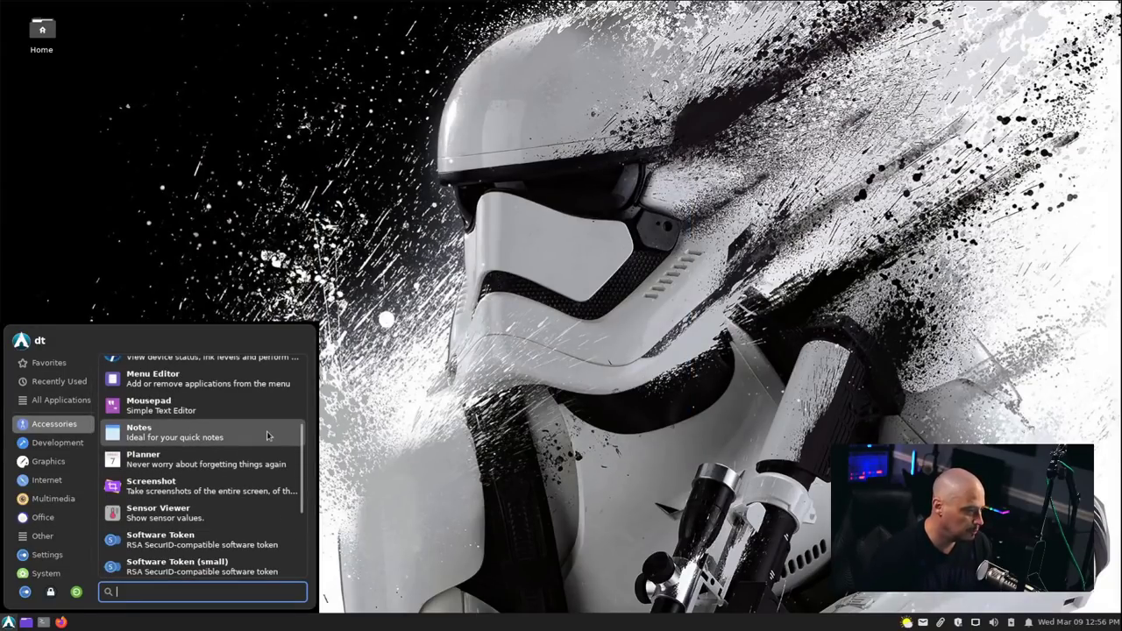
left_click(256, 487)
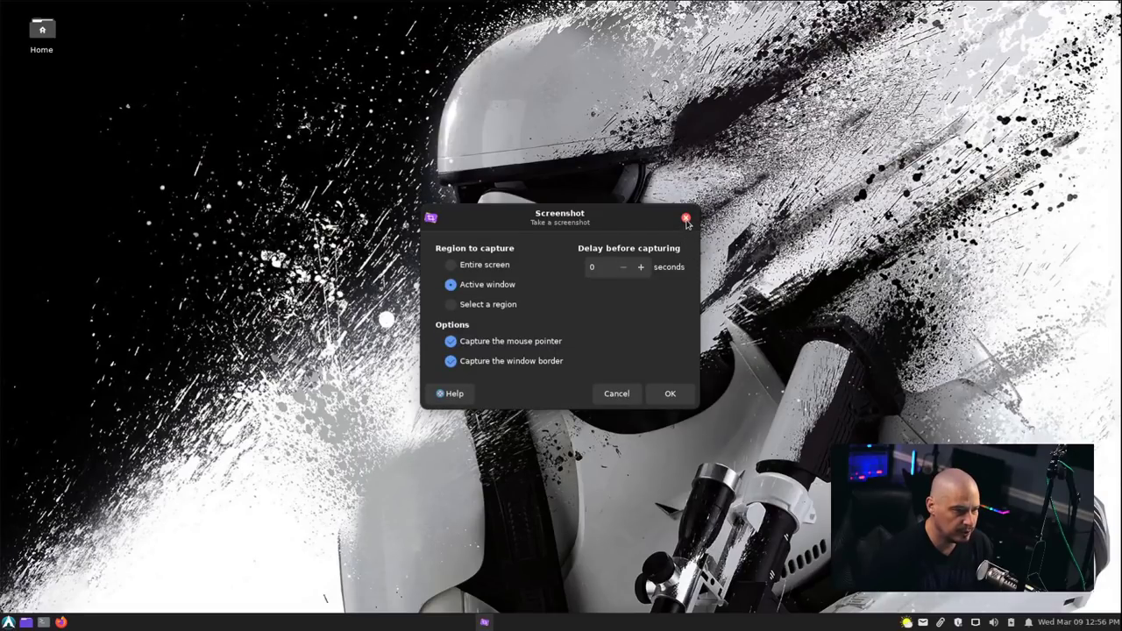
left_click(685, 218)
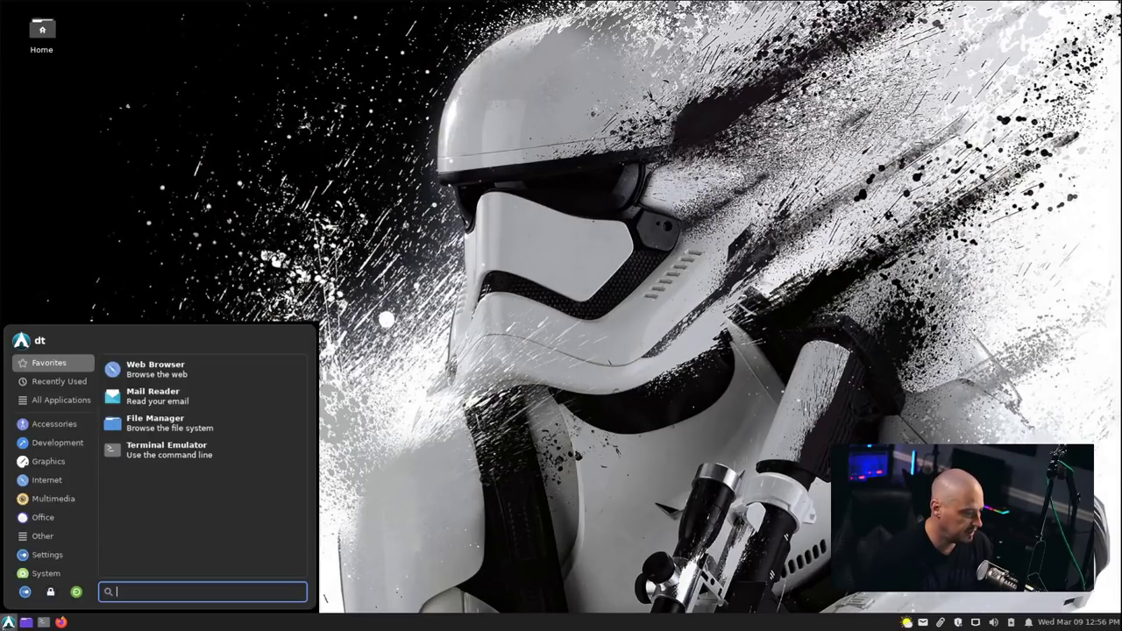
left_click(55, 424)
scroll(242, 453, "down", 5)
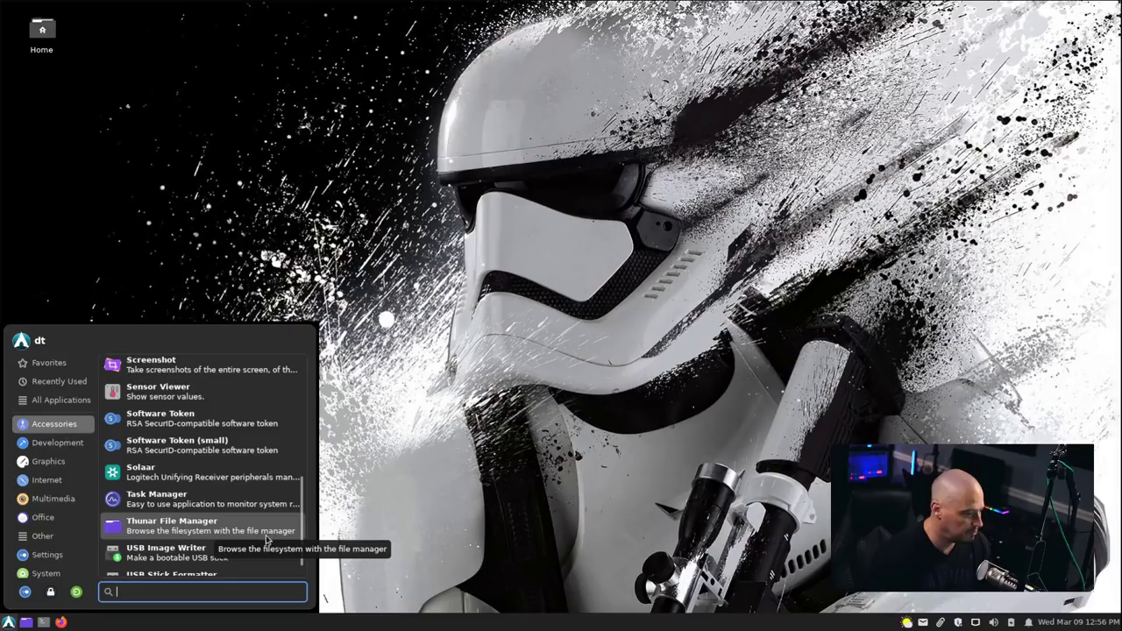
Launch Task Manager, maximize it to view the 172 processes, then close it.
left_click(166, 499)
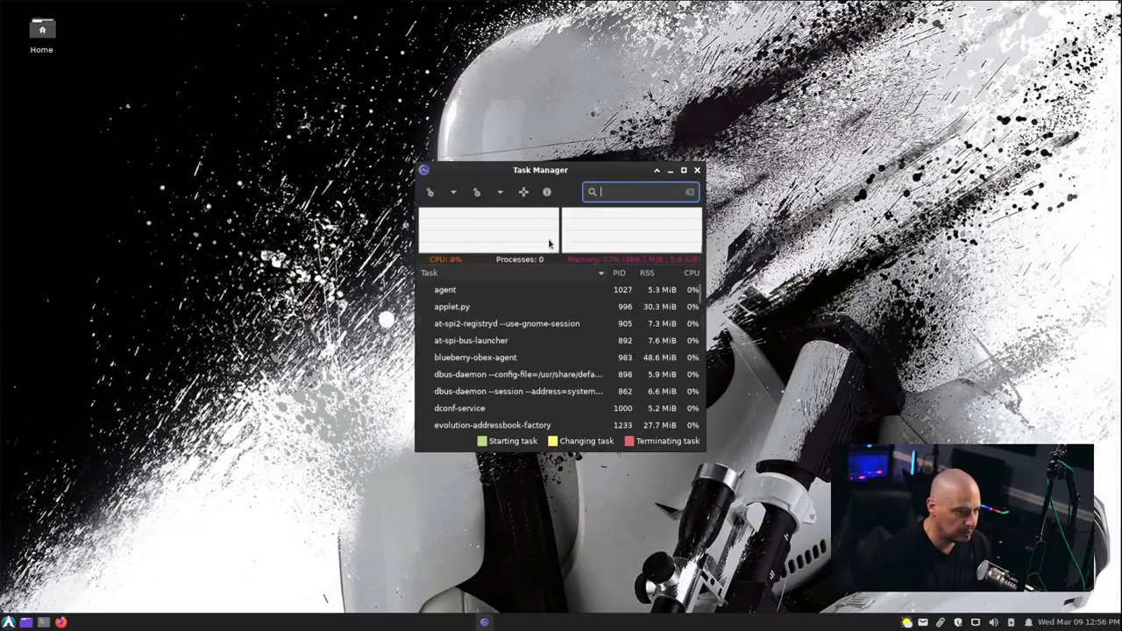
double_click(619, 171)
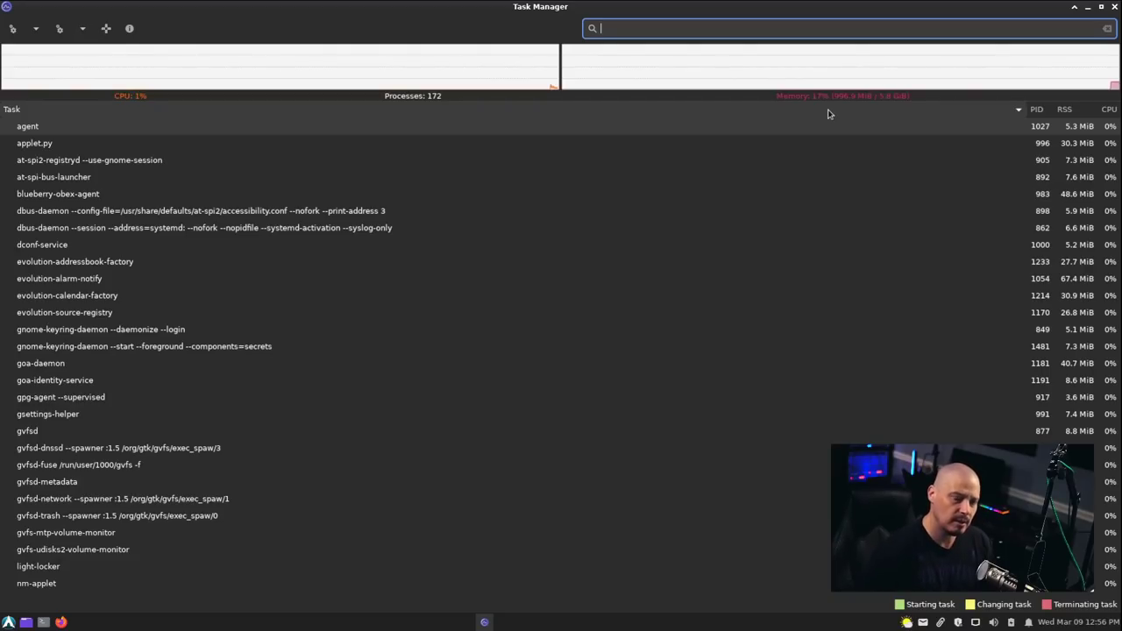
left_click(1115, 7)
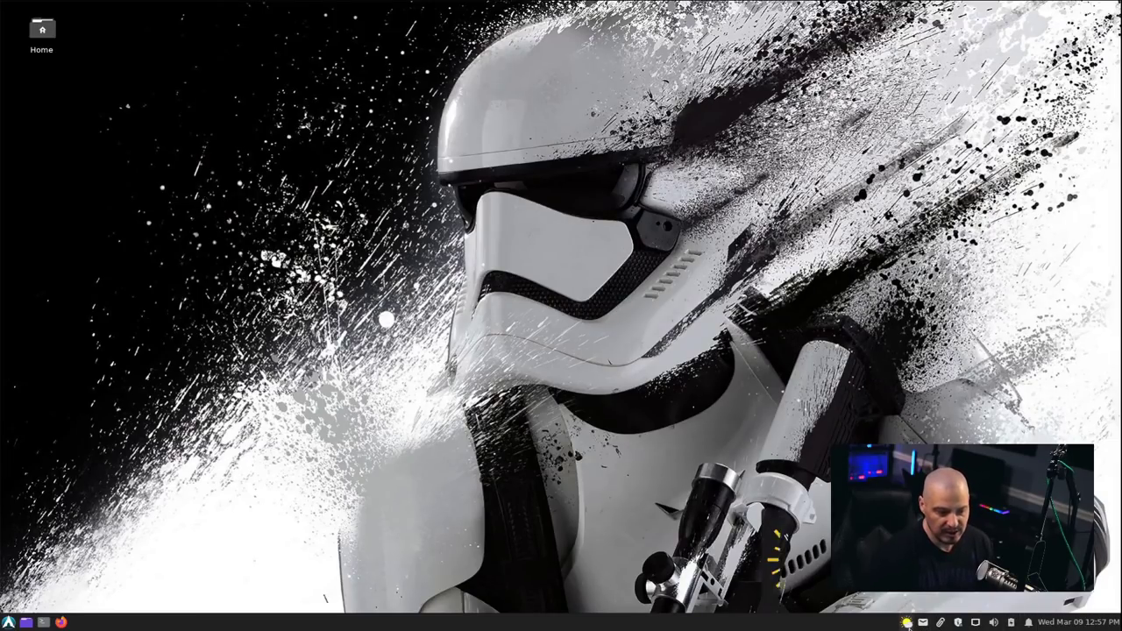
Prepare to bring up the Whisker application menu from the bare stormtrooper desktop.
mouse_move(908, 624)
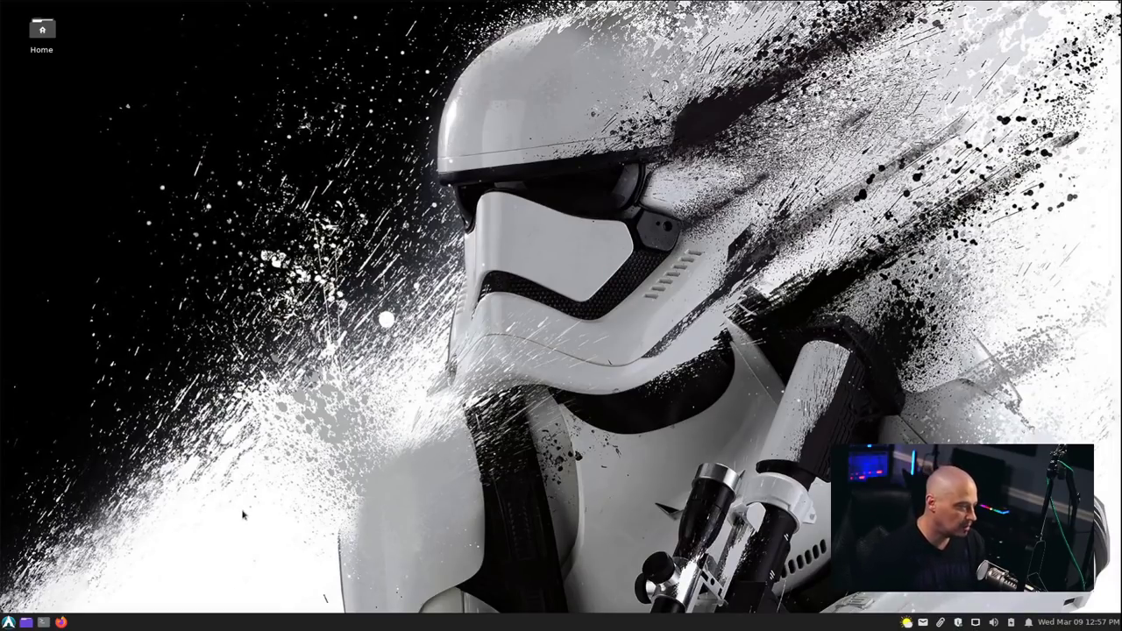
Launch Thunar File Manager from the Accessories section of the applications menu.
key("super")
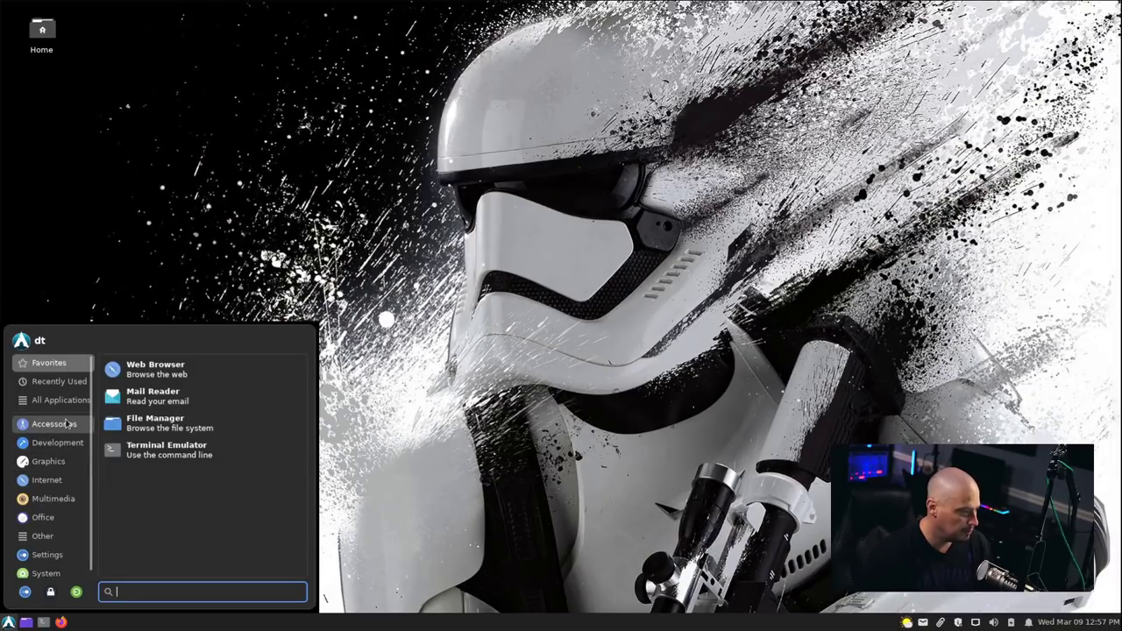
left_click(66, 425)
scroll(268, 431, "down", 5)
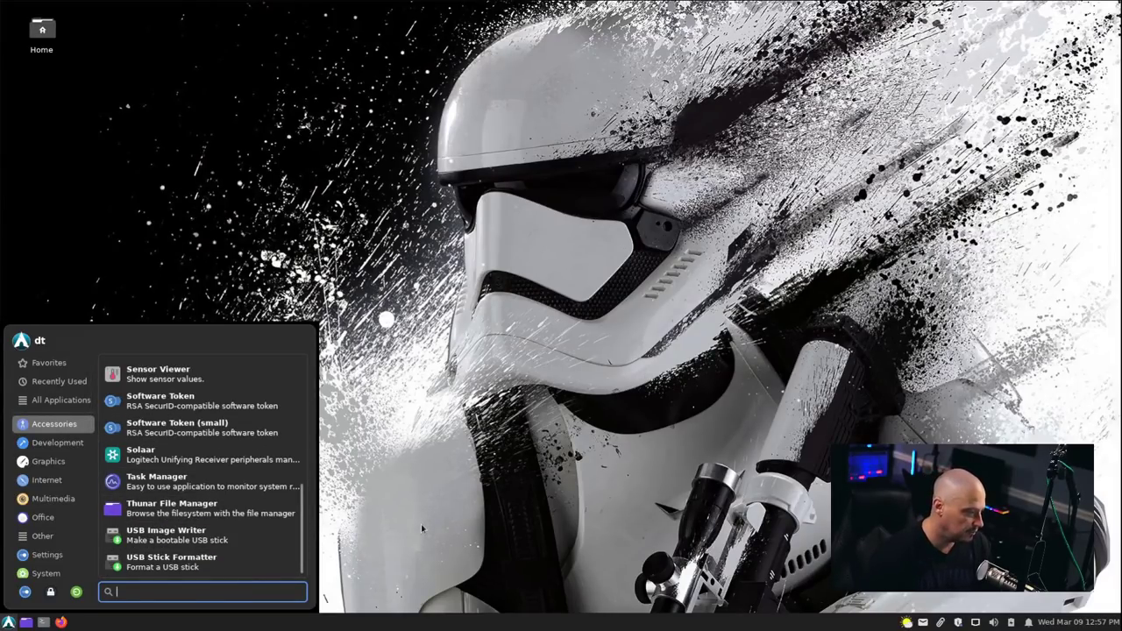
left_click(269, 518)
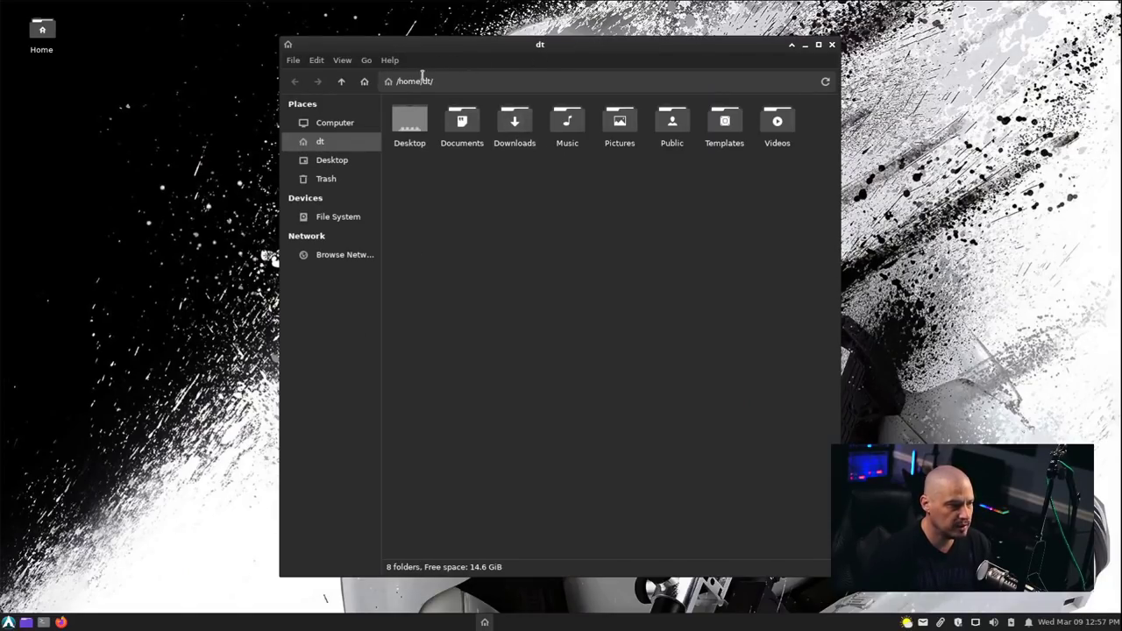
View Thunar's About box showing version 4.16.10, then dismiss it.
left_click(391, 59)
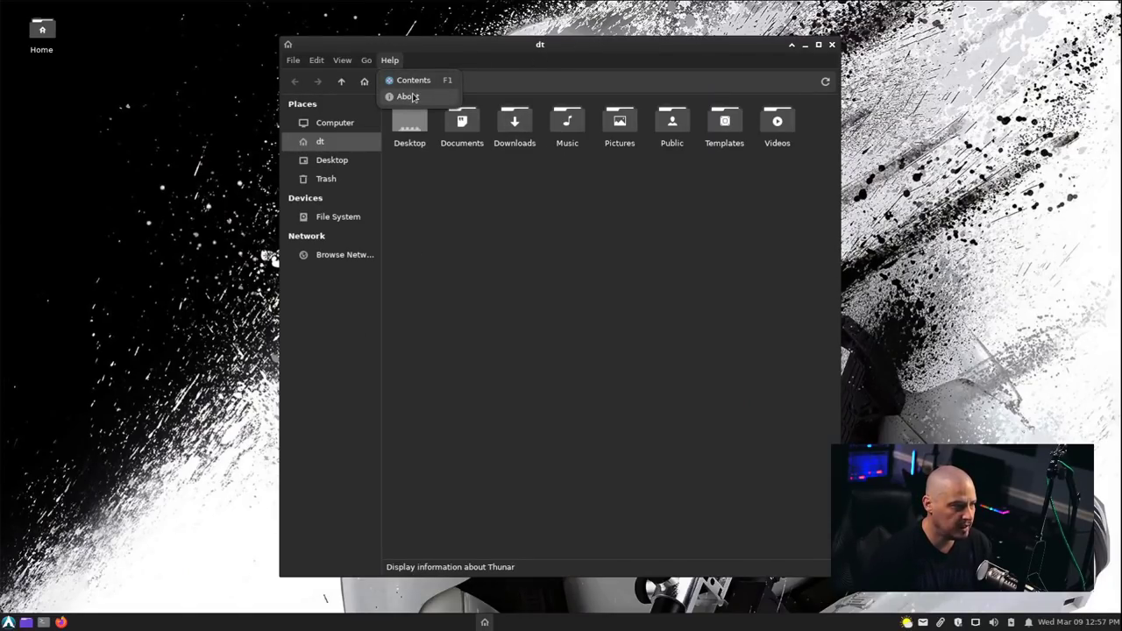
left_click(414, 97)
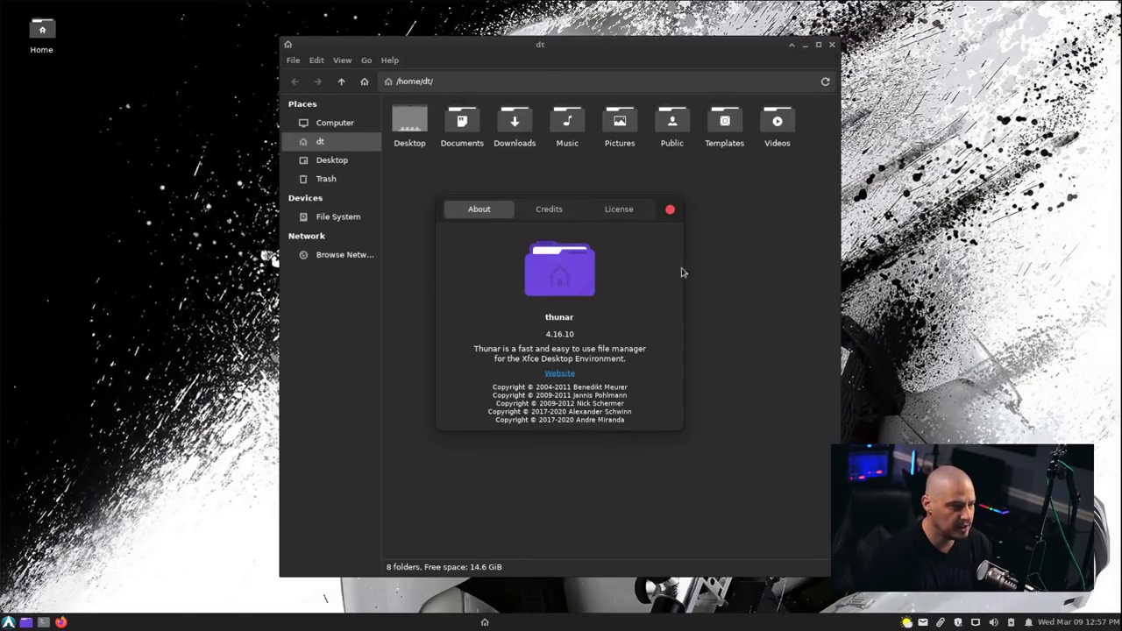
left_click(670, 209)
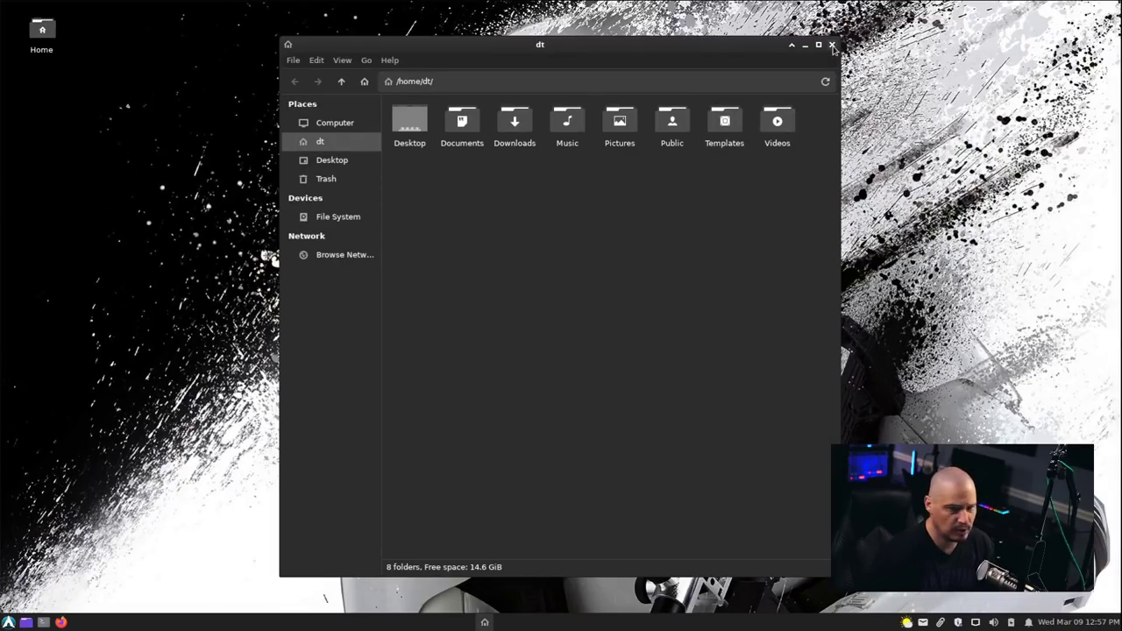
left_click(831, 45)
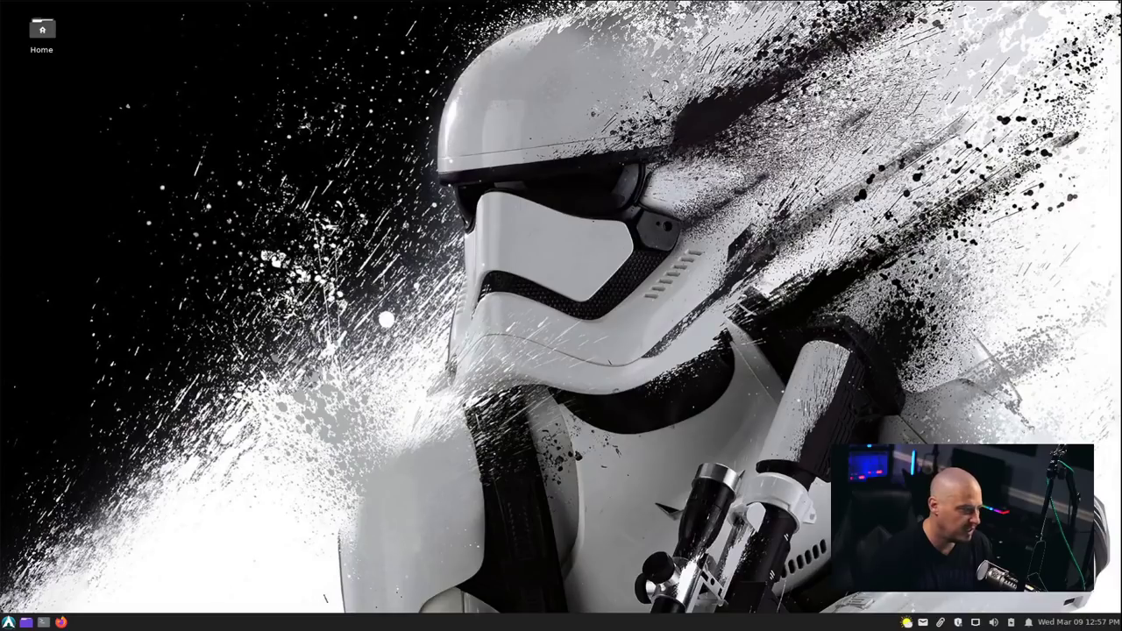
left_click(8, 622)
left_click(58, 443)
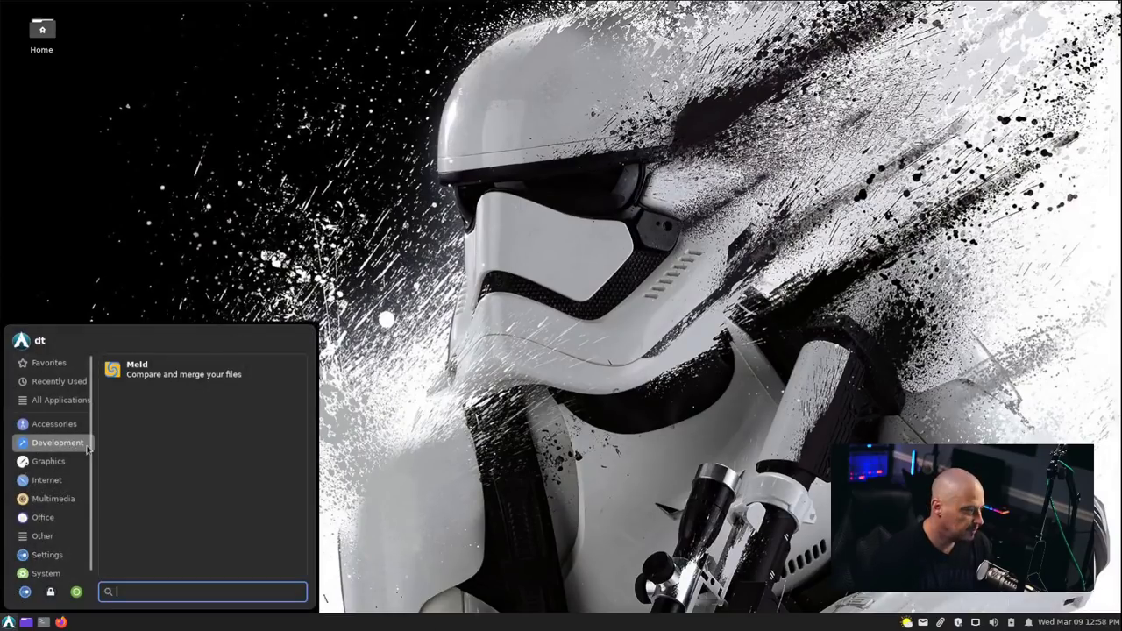
left_click(143, 383)
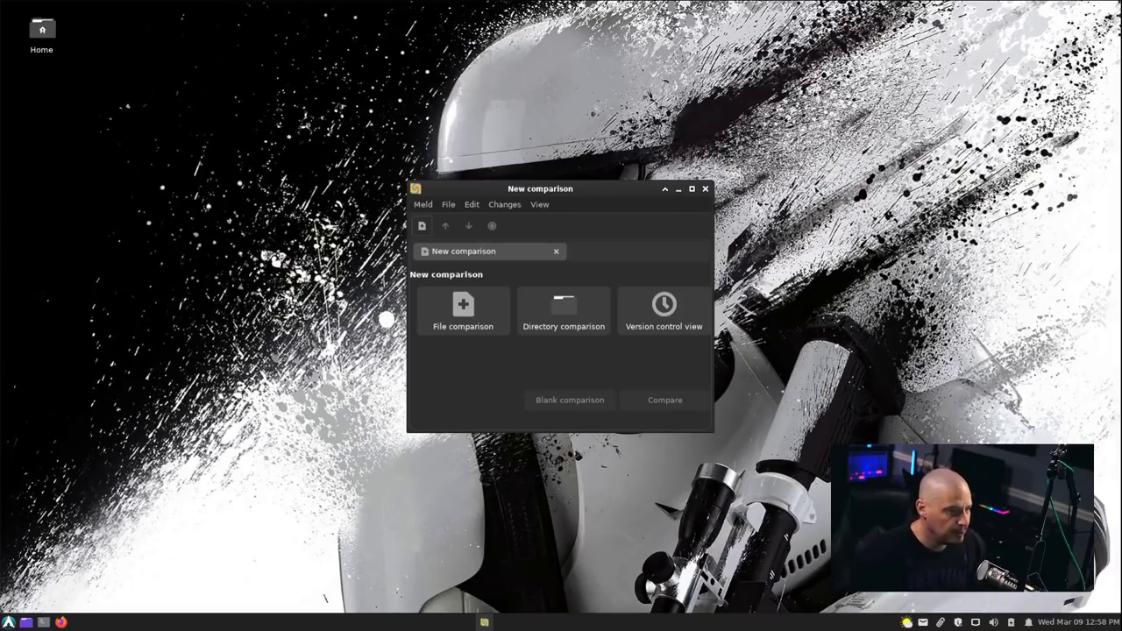
left_click(705, 189)
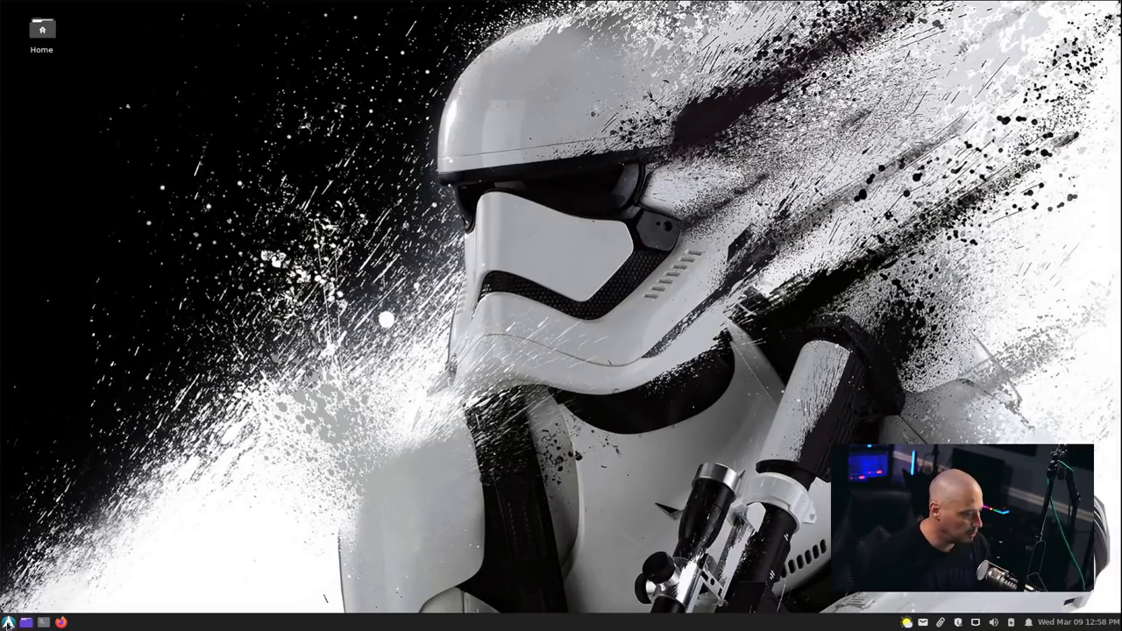
Browse the application menu's Development category, then switch to Graphics to reach Flameshot.
left_click(9, 621)
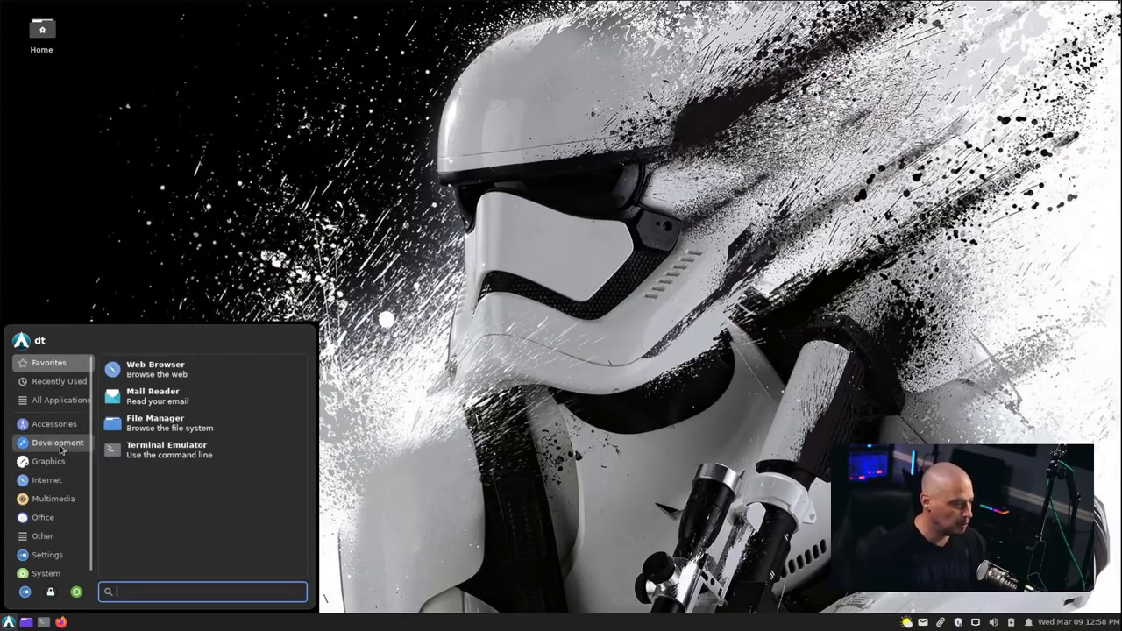
left_click(58, 444)
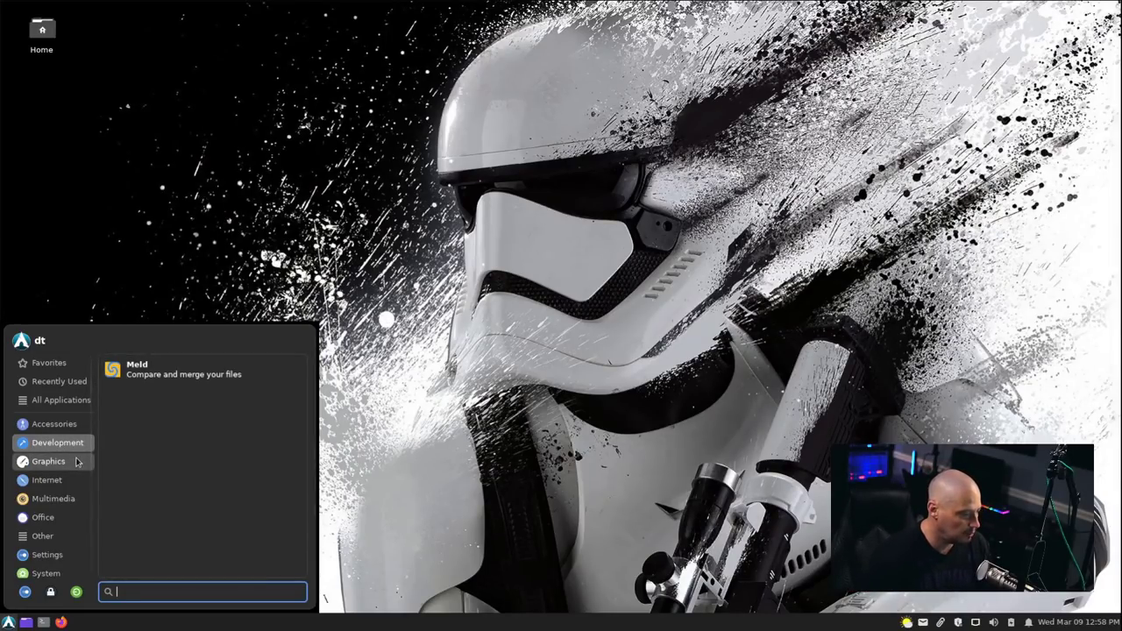
left_click(78, 462)
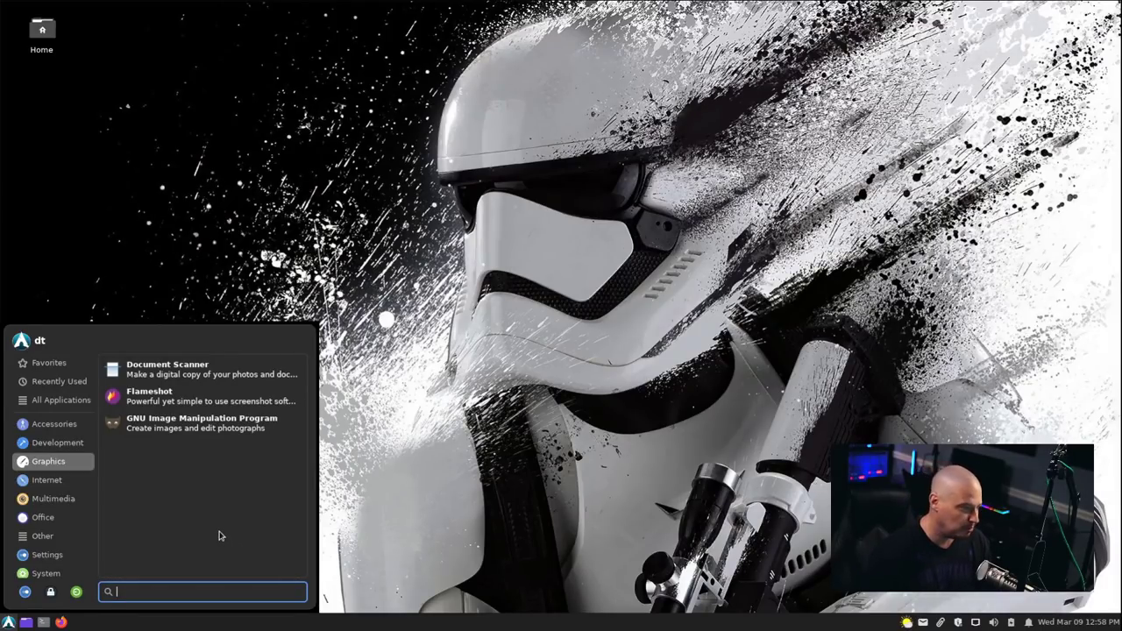
left_click(180, 398)
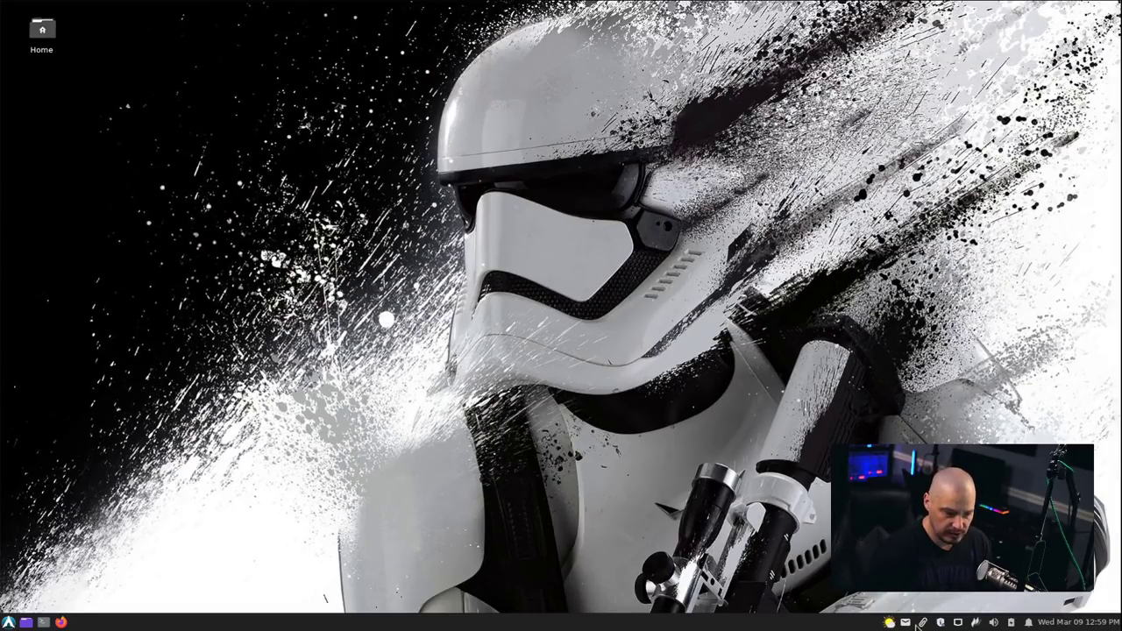
left_click(982, 622)
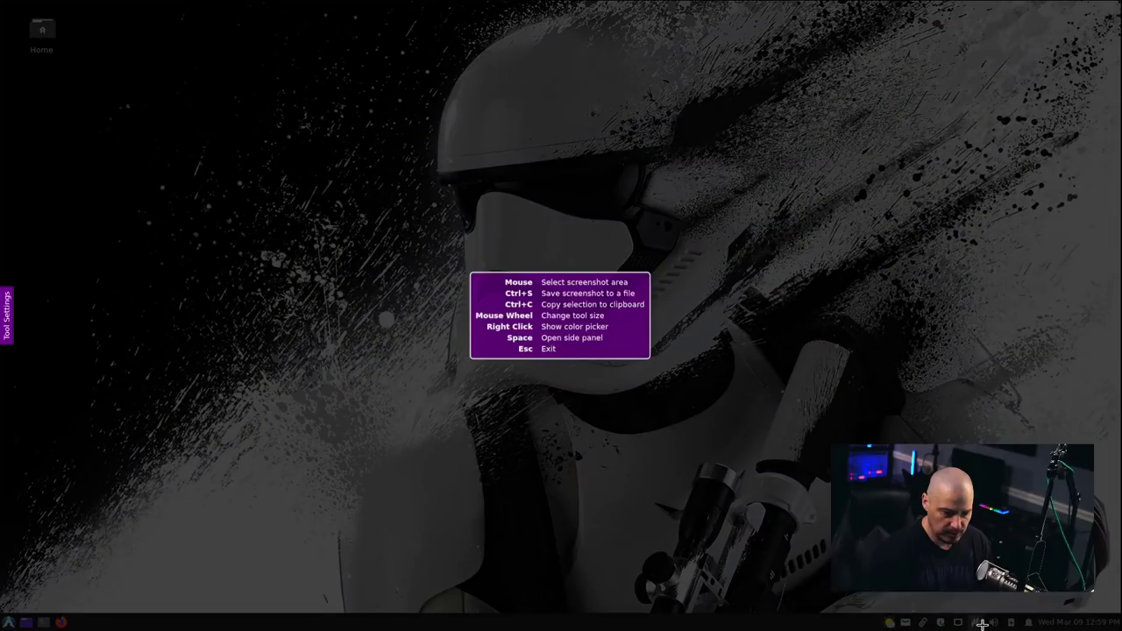
mouse_move(359, 216)
left_mouse_down()
mouse_move(683, 444)
mouse_move(829, 452)
left_mouse_up()
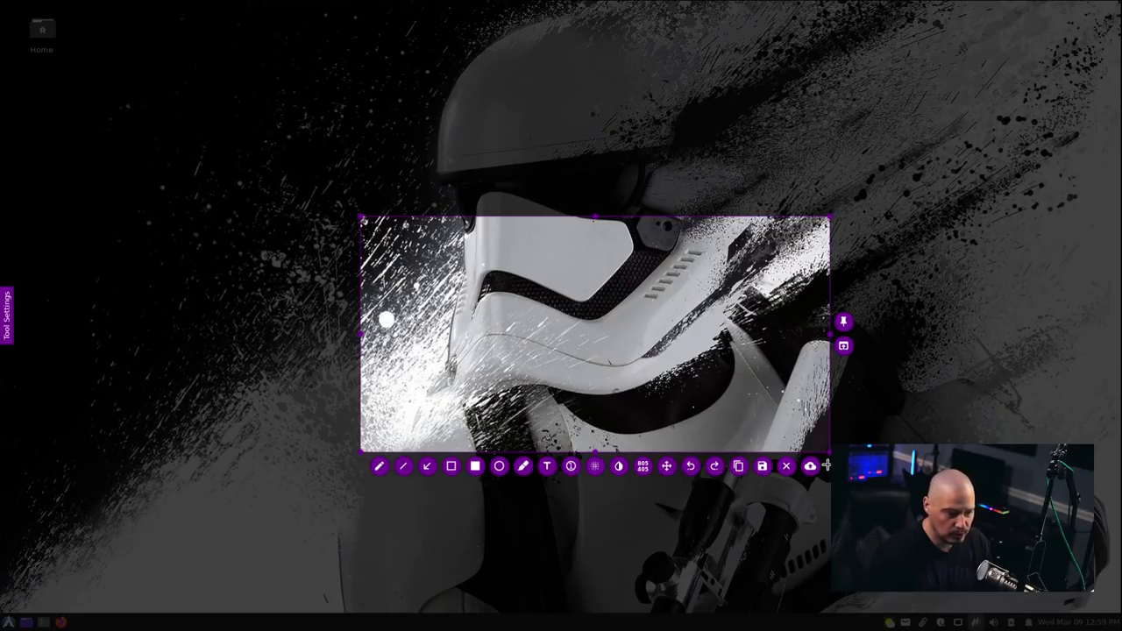
key("Escape")
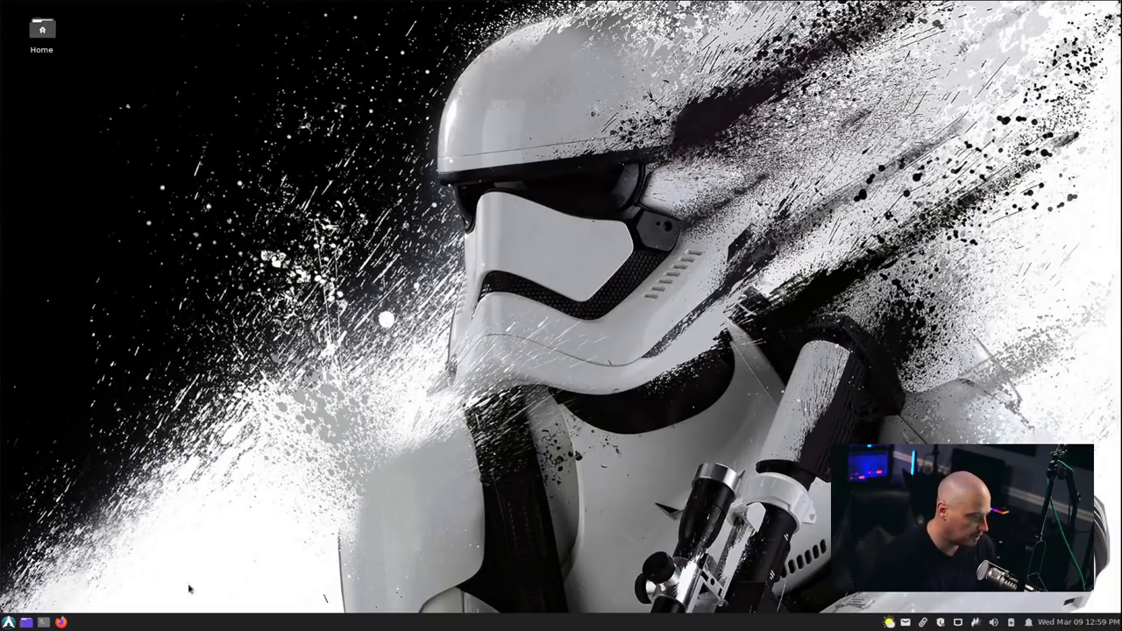
left_click(9, 621)
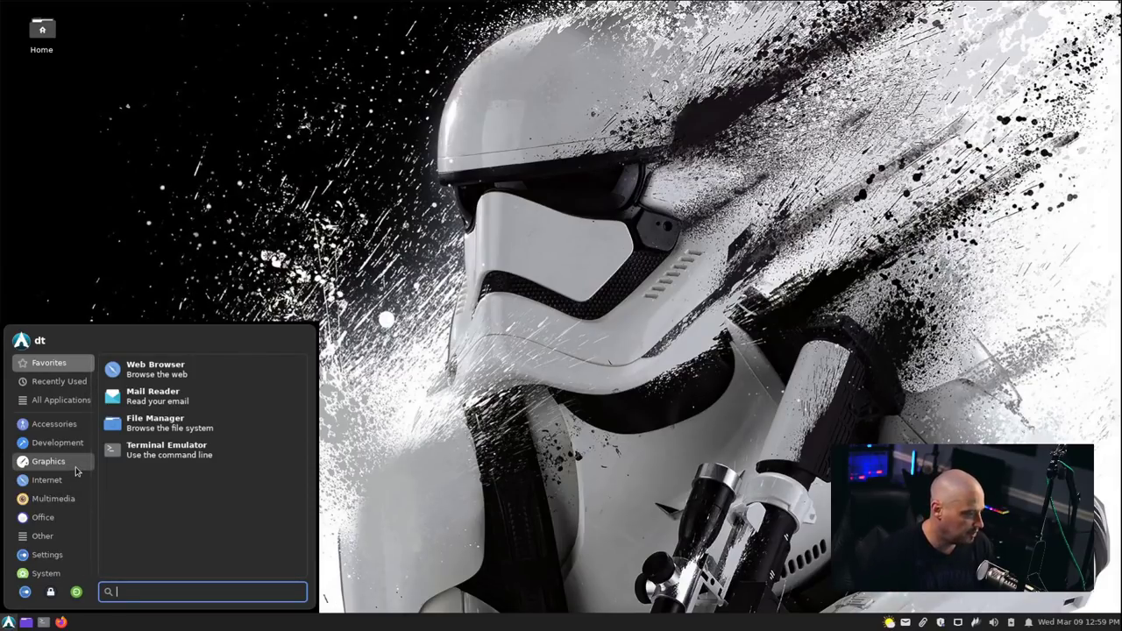
left_click(75, 467)
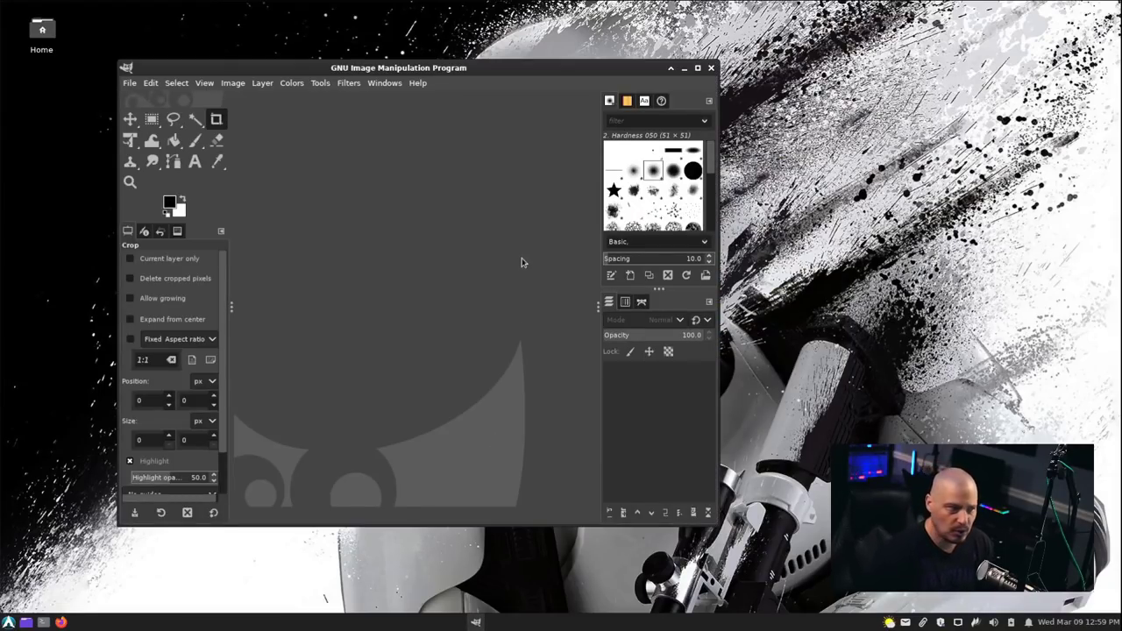
left_click(426, 86)
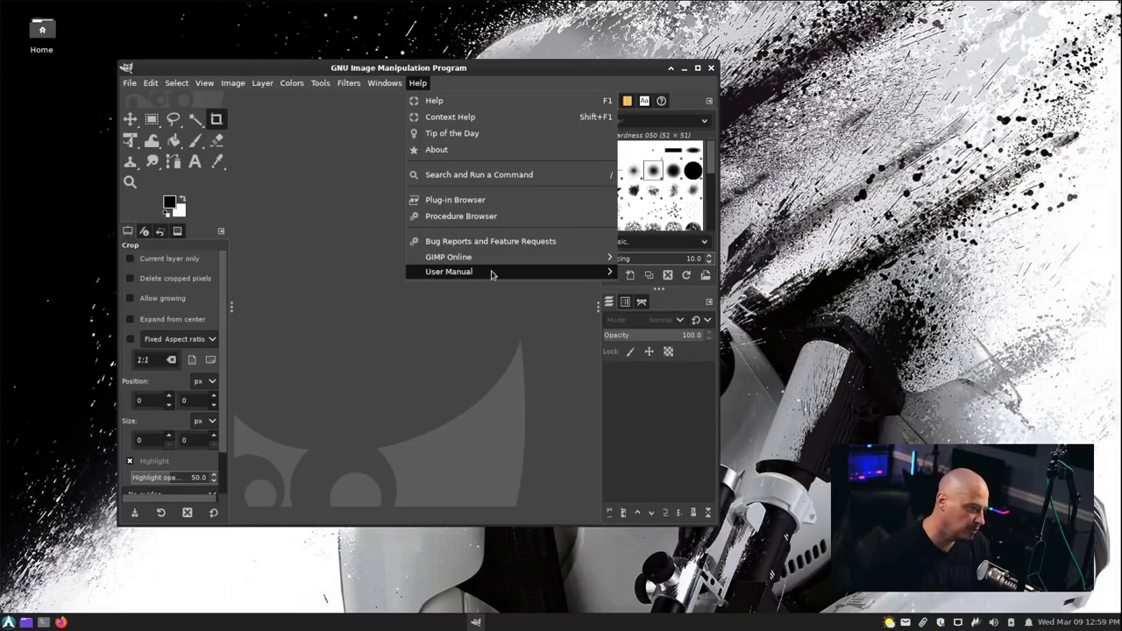
left_click(464, 153)
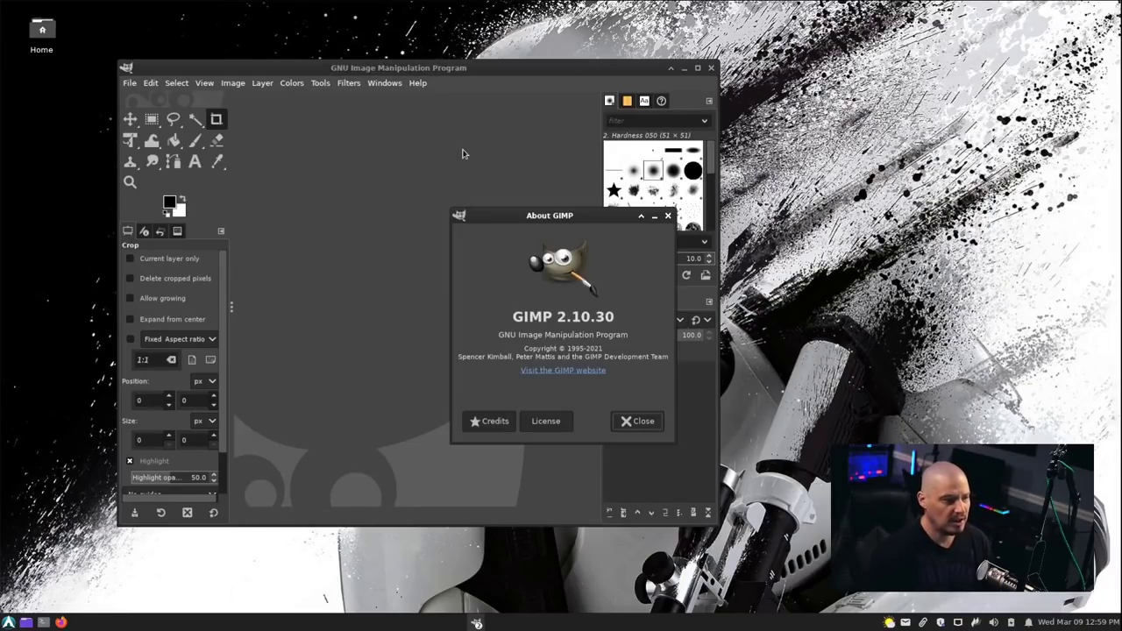
left_click(641, 422)
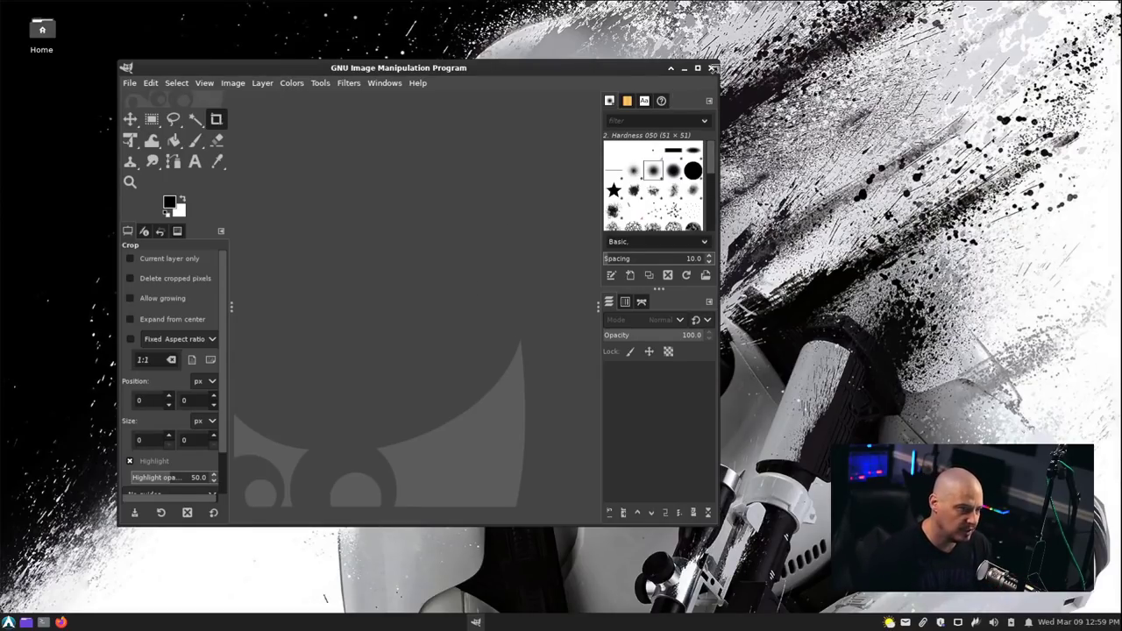
left_click(711, 68)
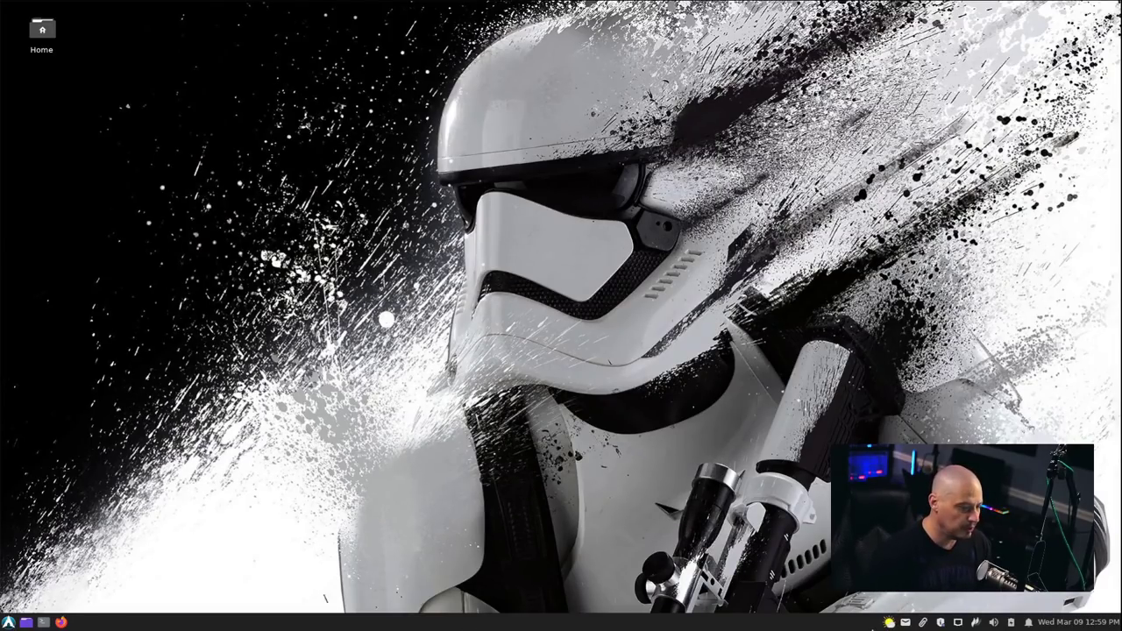
Launch the Deluge torrent client from the Internet applications and centre its window.
key("super")
left_click(48, 479)
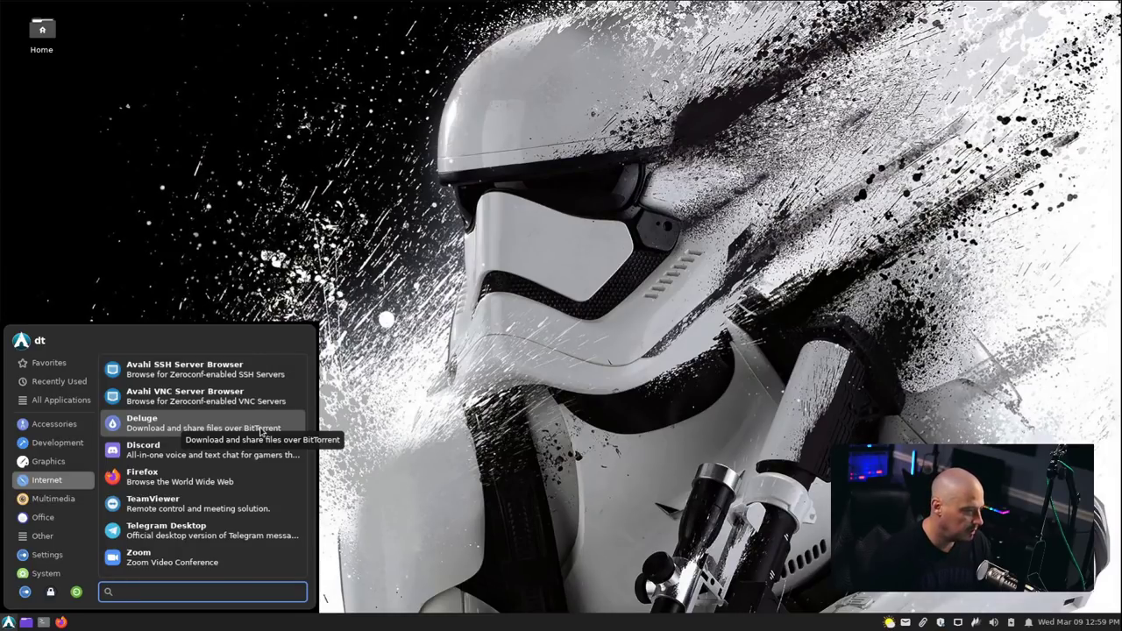
left_click(260, 431)
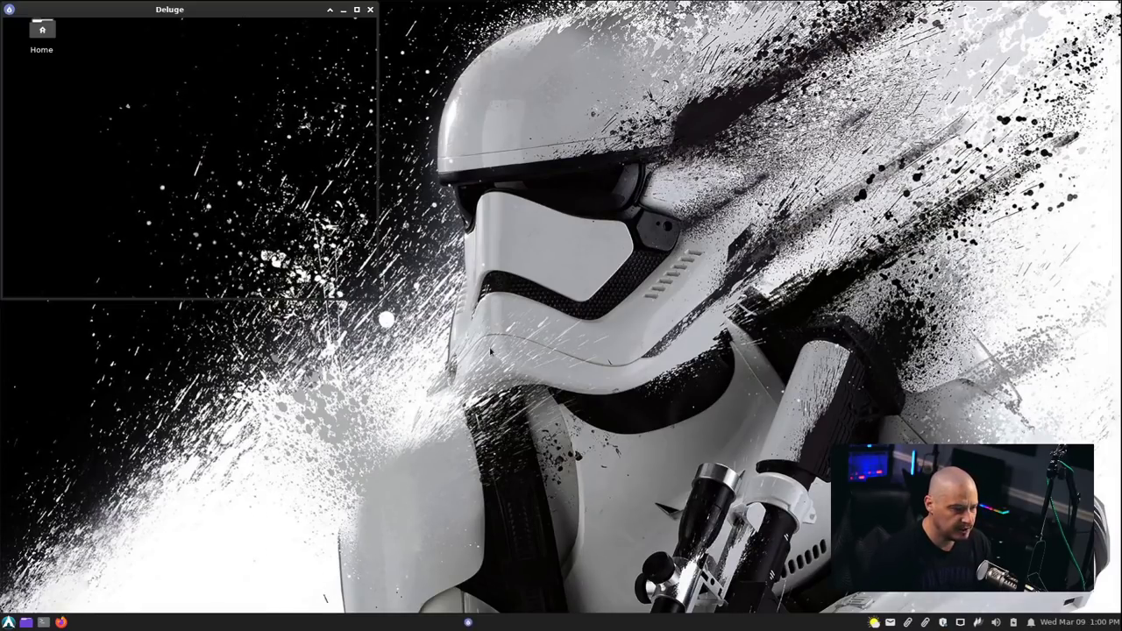
left_click_drag(222, 13, 426, 131)
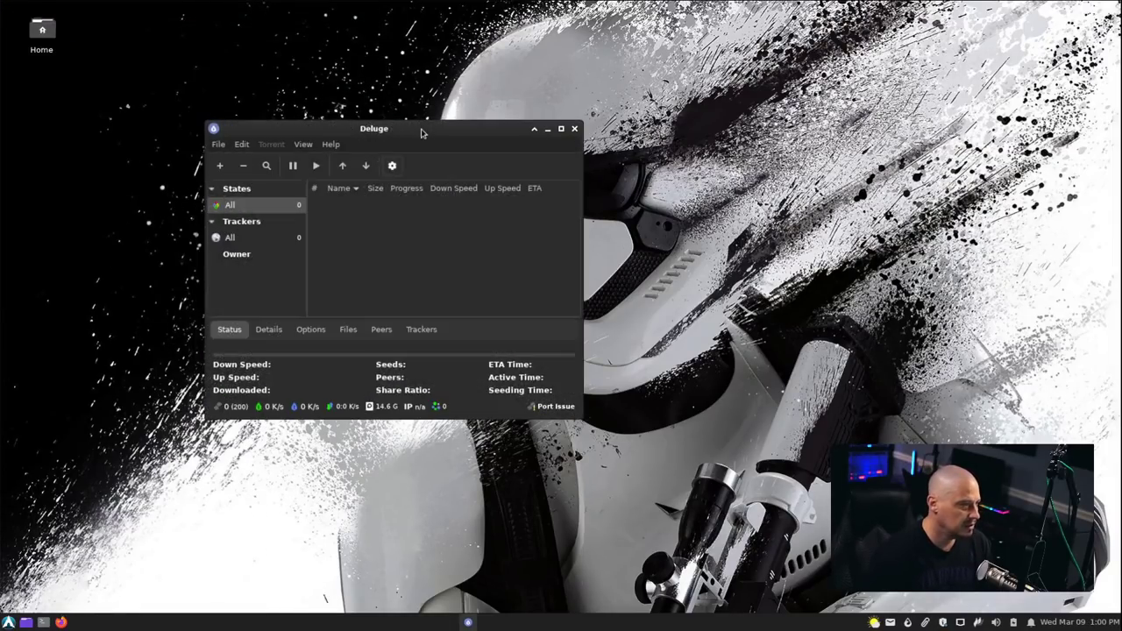
Confirm Deluge is version 2.0.5, close it, and bring back the Internet applications list.
left_click(331, 144)
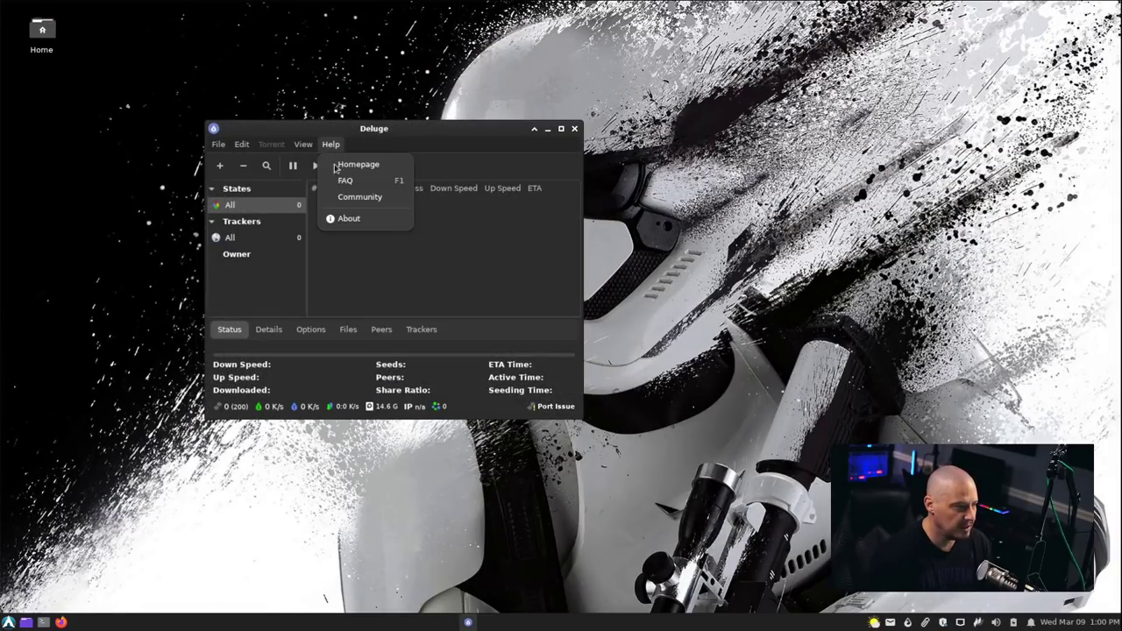
left_click(348, 219)
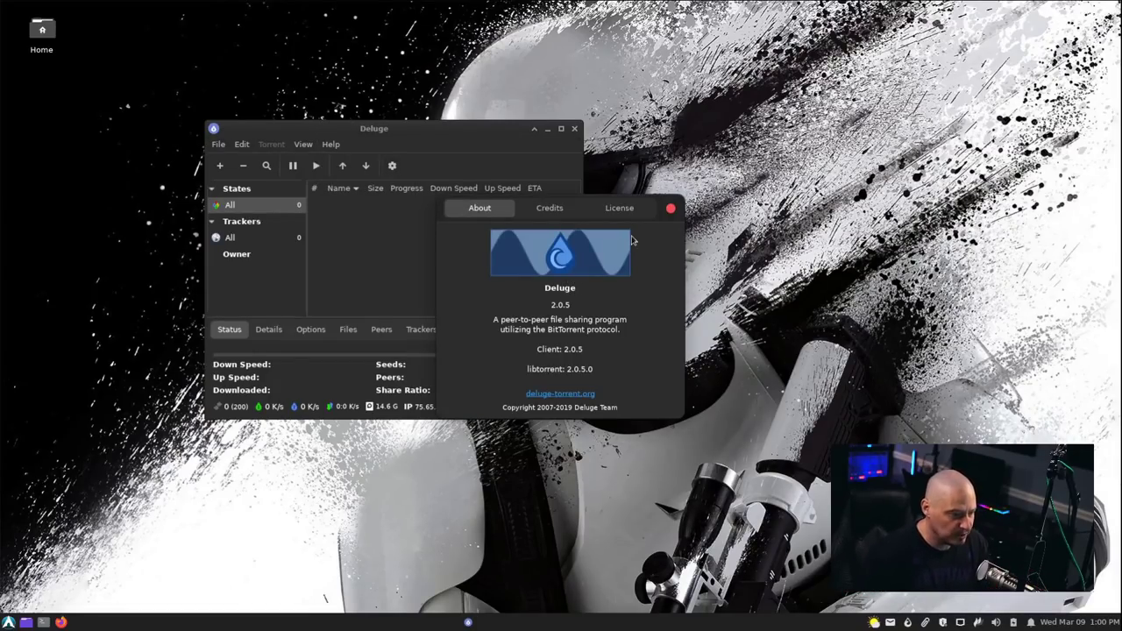
left_click(671, 208)
left_click(574, 128)
left_click(8, 622)
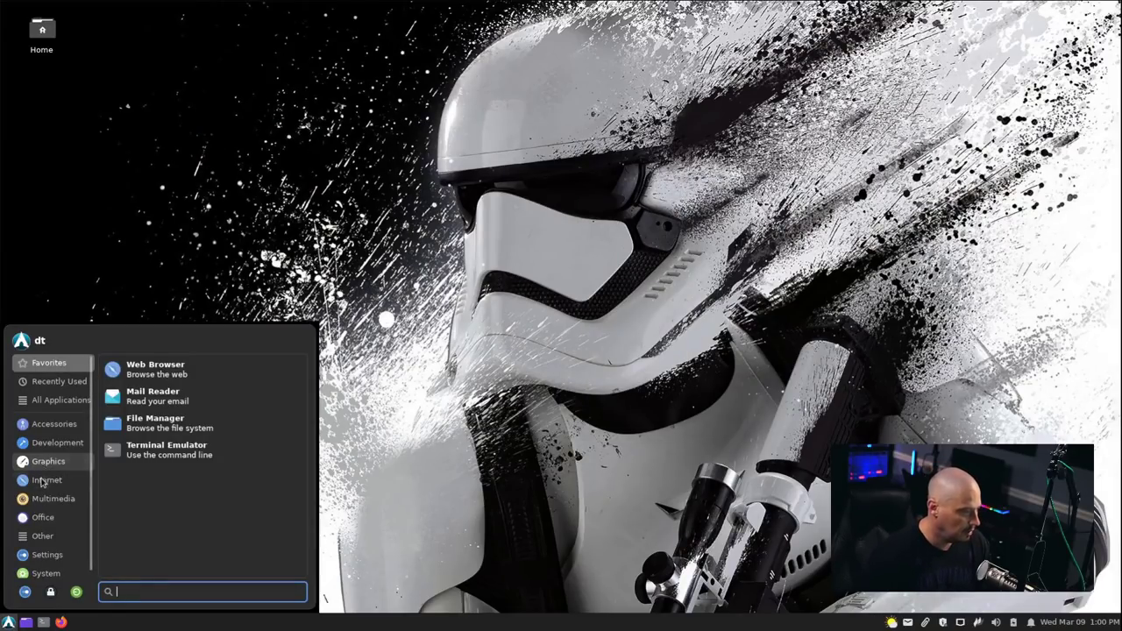
left_click(42, 481)
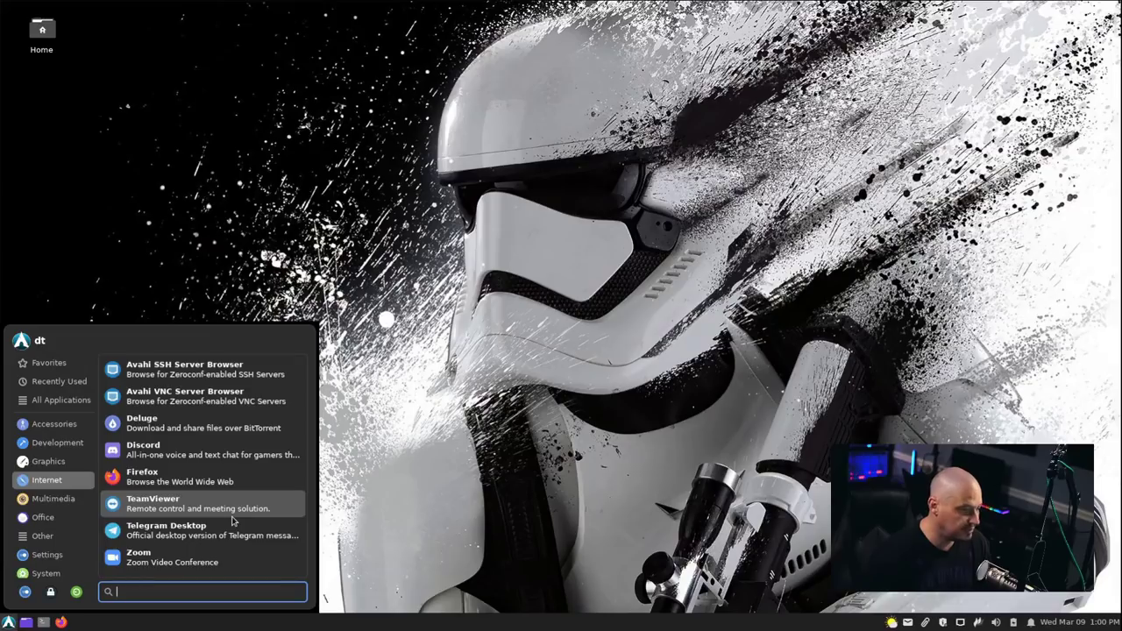
Launch TeamViewer, dismiss its daemon-not-running warning, and reopen the application menu.
key("Escape")
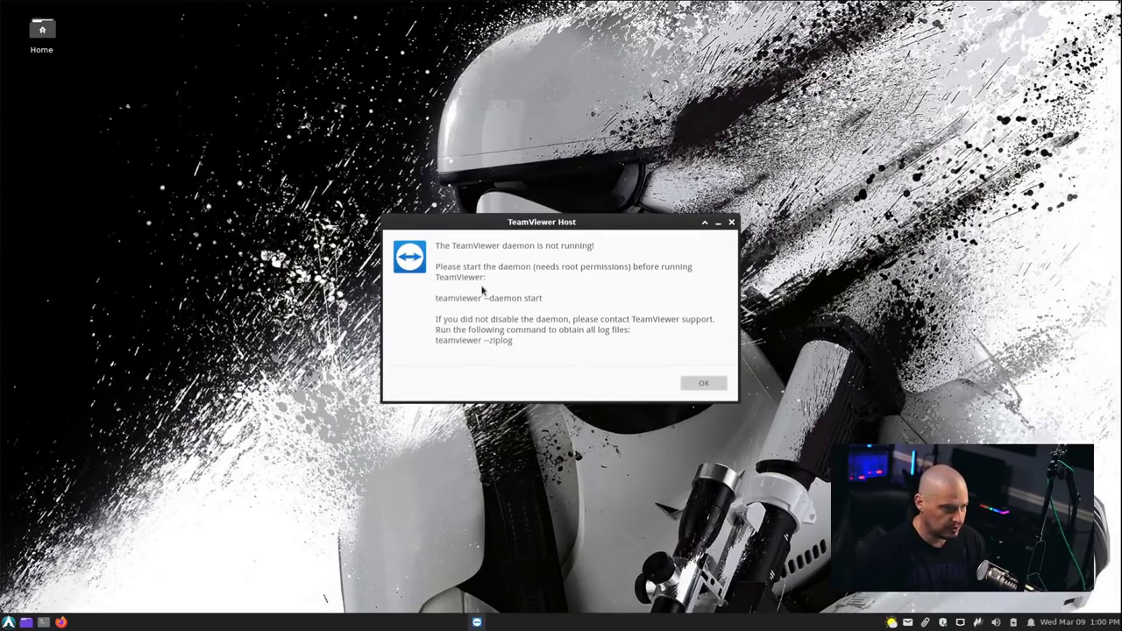
left_click(719, 385)
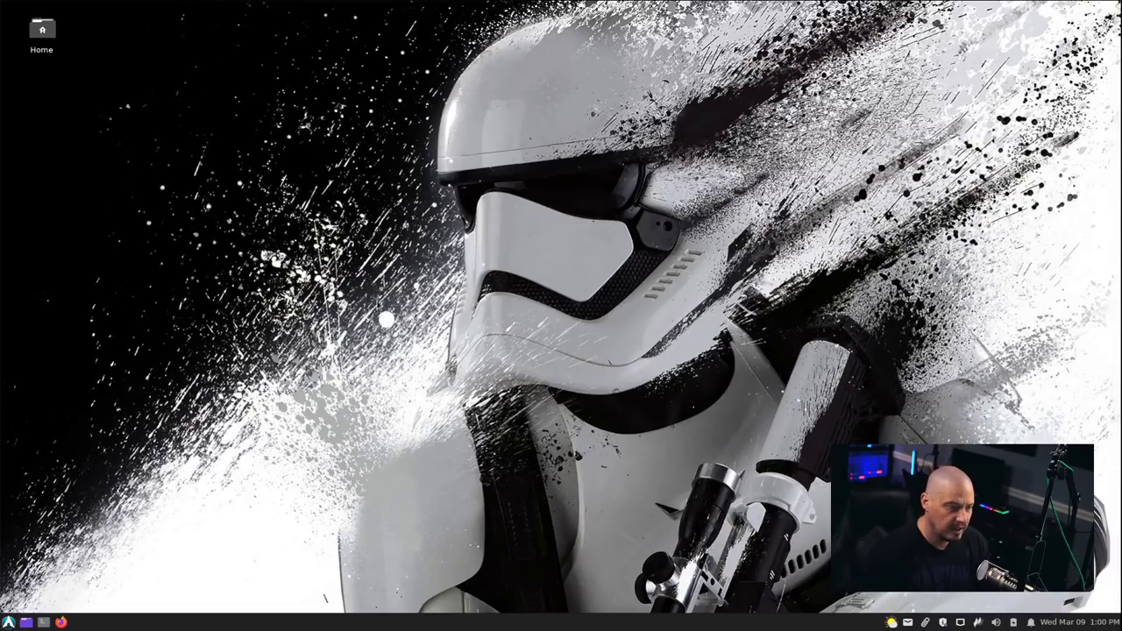
left_click(15, 620)
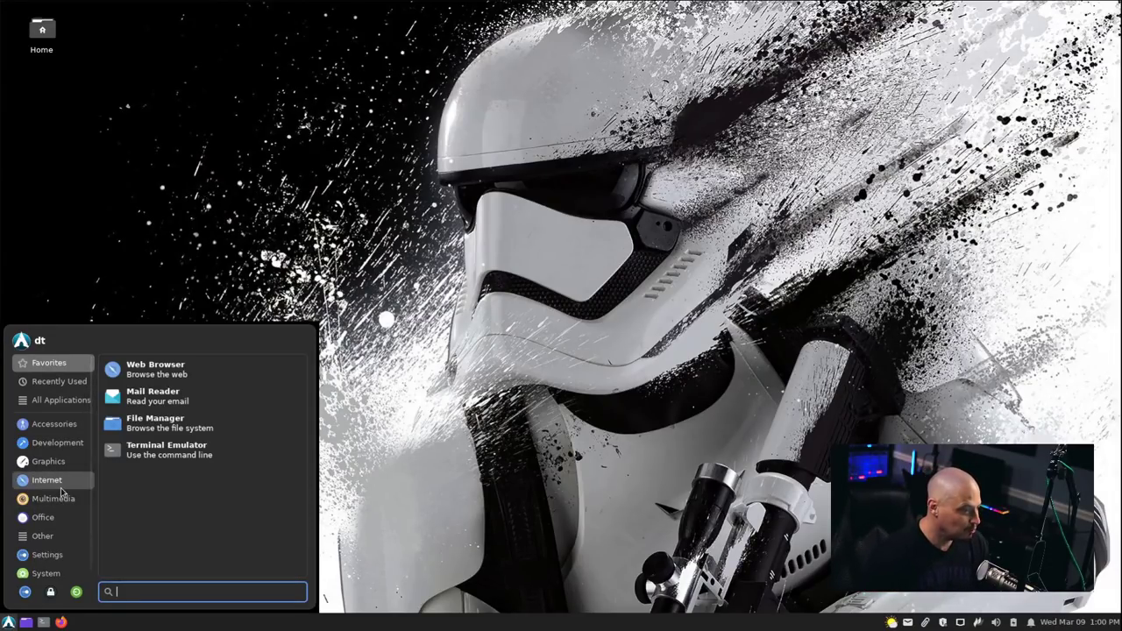
Launch Zoom from the Internet list, close its Cloud Meetings window, and reopen the menu.
left_click(48, 479)
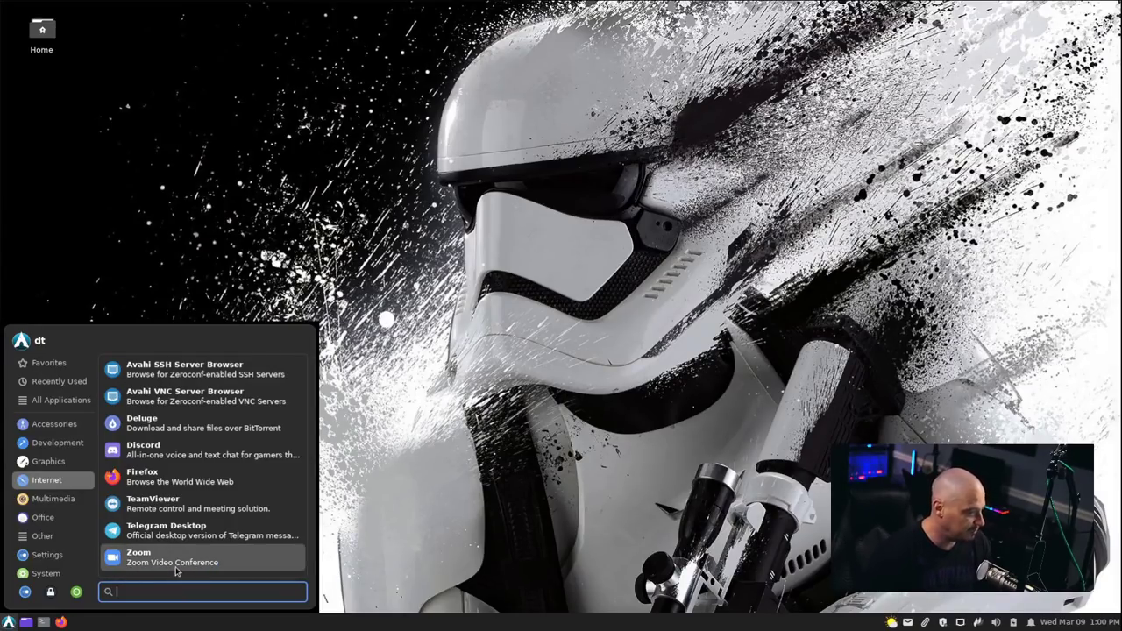
key("Escape")
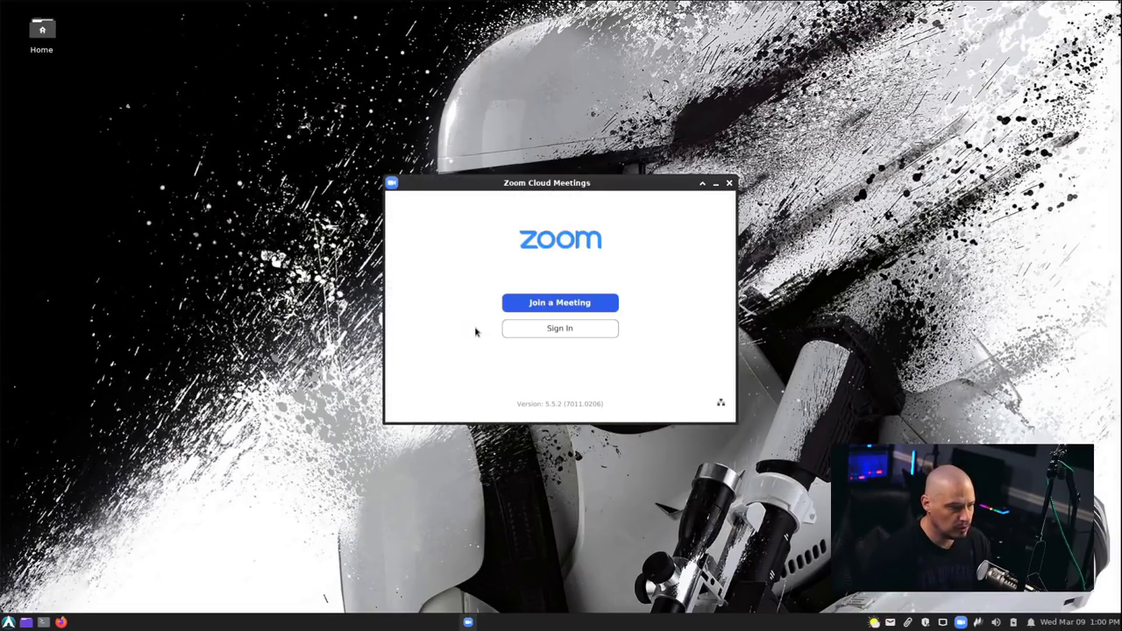
left_click(729, 183)
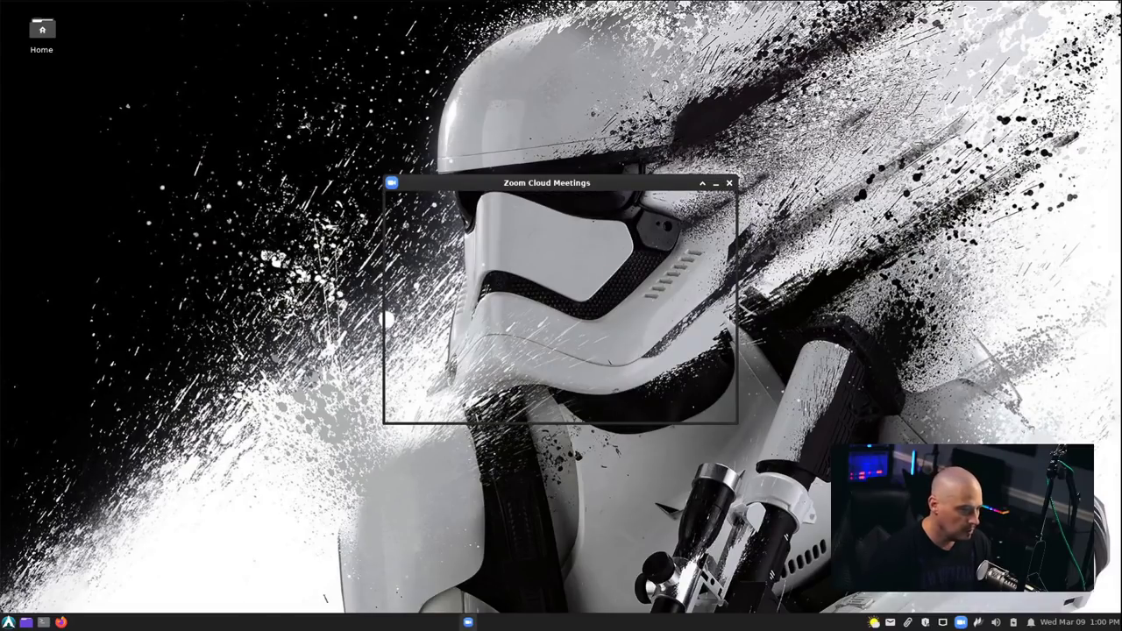
left_click(9, 622)
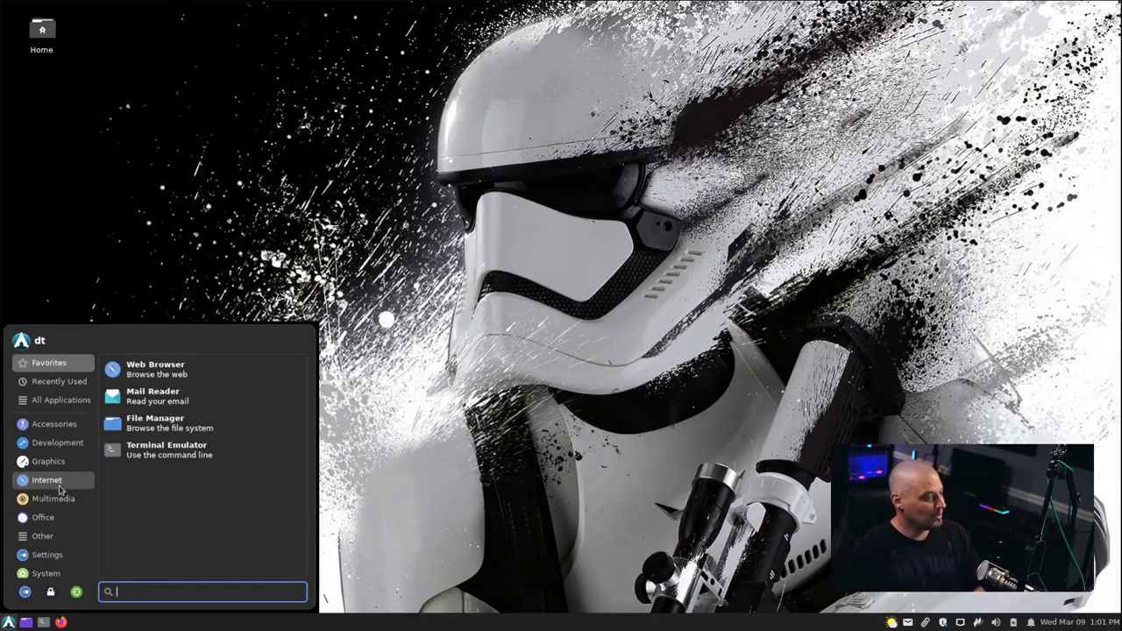
Switch the application menu to Multimedia, showing VLC, SimpleScreenRecorder and PulseAudio Volume Control.
left_click(62, 499)
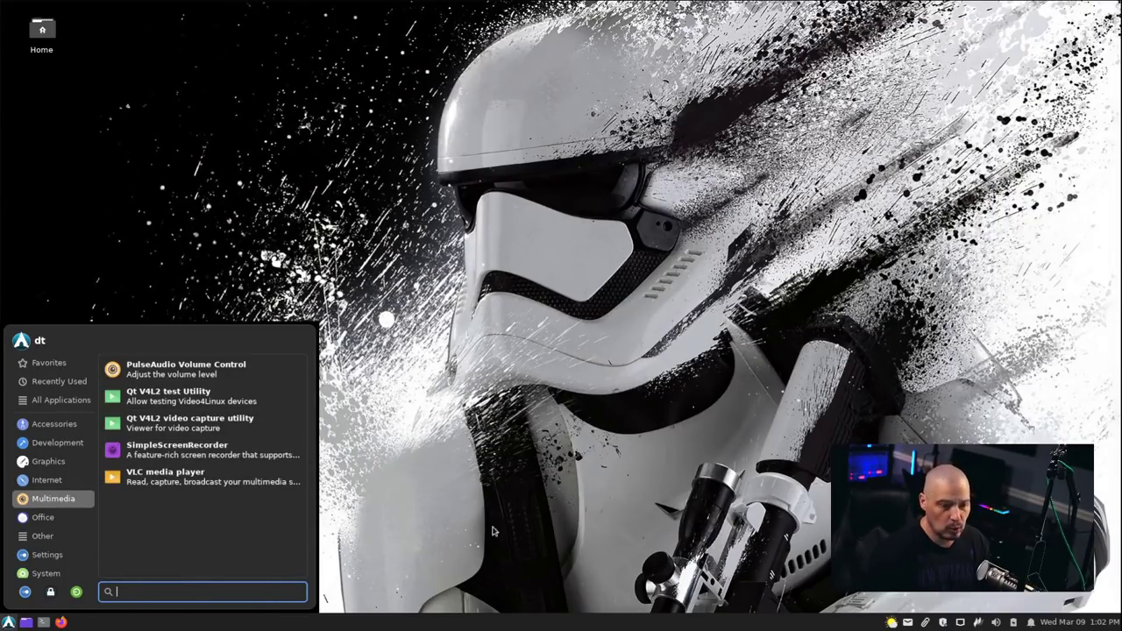
Launch VLC, accept its network policy, confirm version 3.0.16, close it, and show Office apps.
left_click(175, 476)
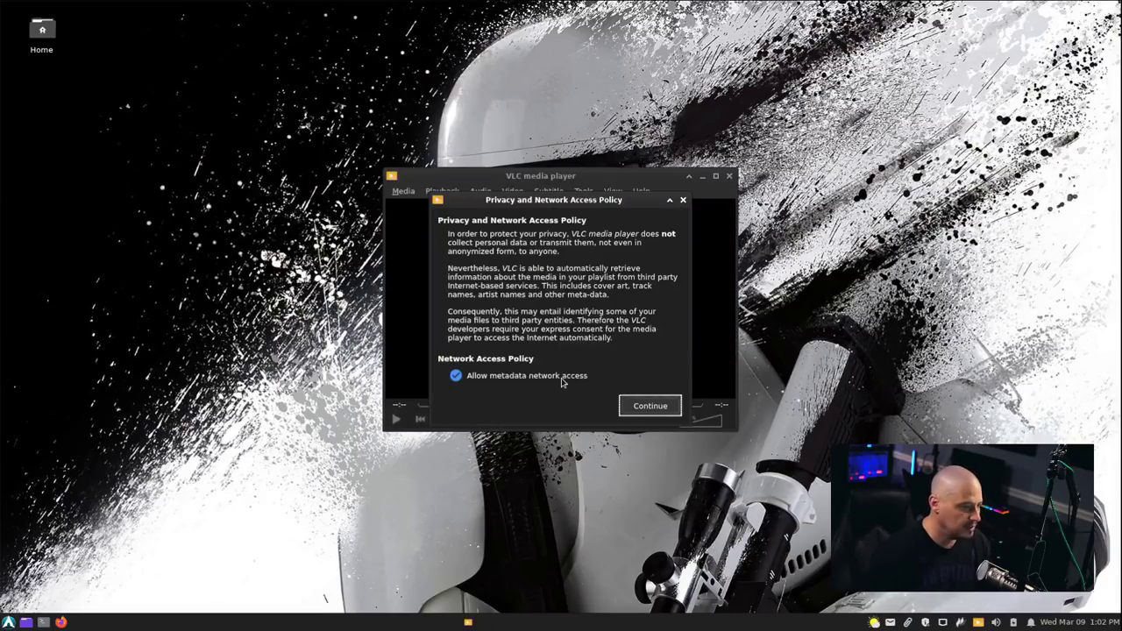
left_click(657, 405)
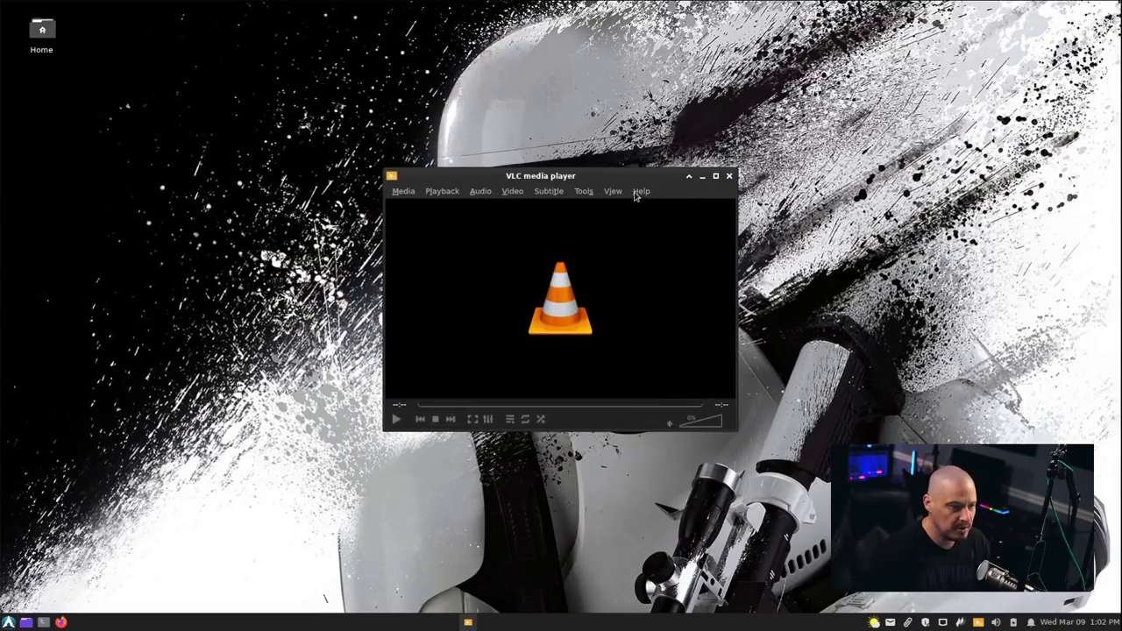
left_click(640, 193)
left_click(658, 225)
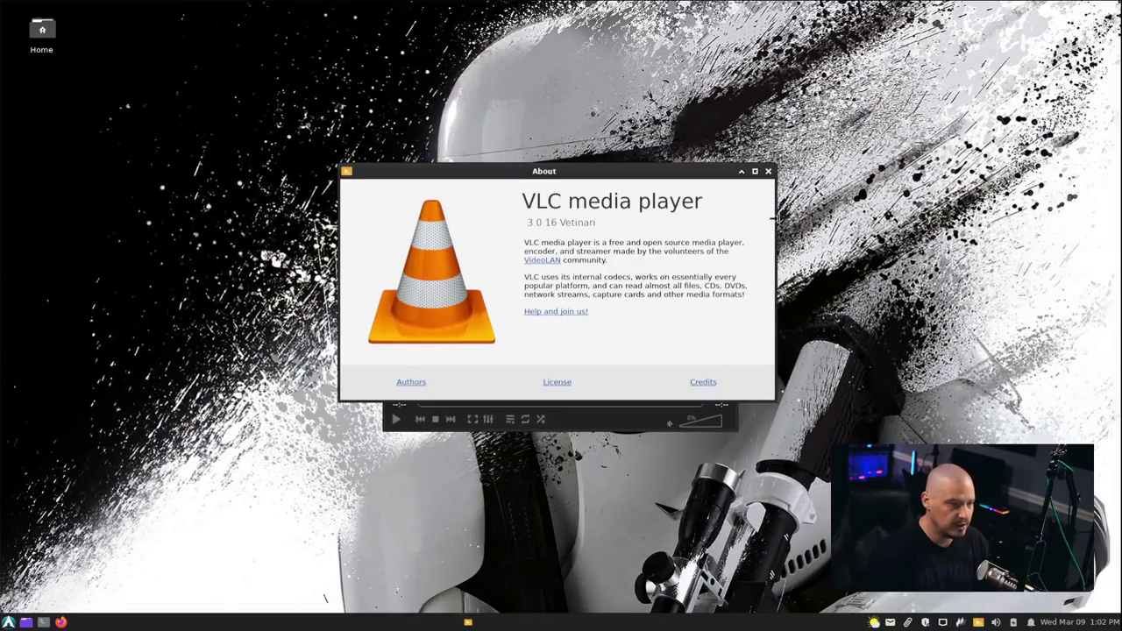
left_click(769, 171)
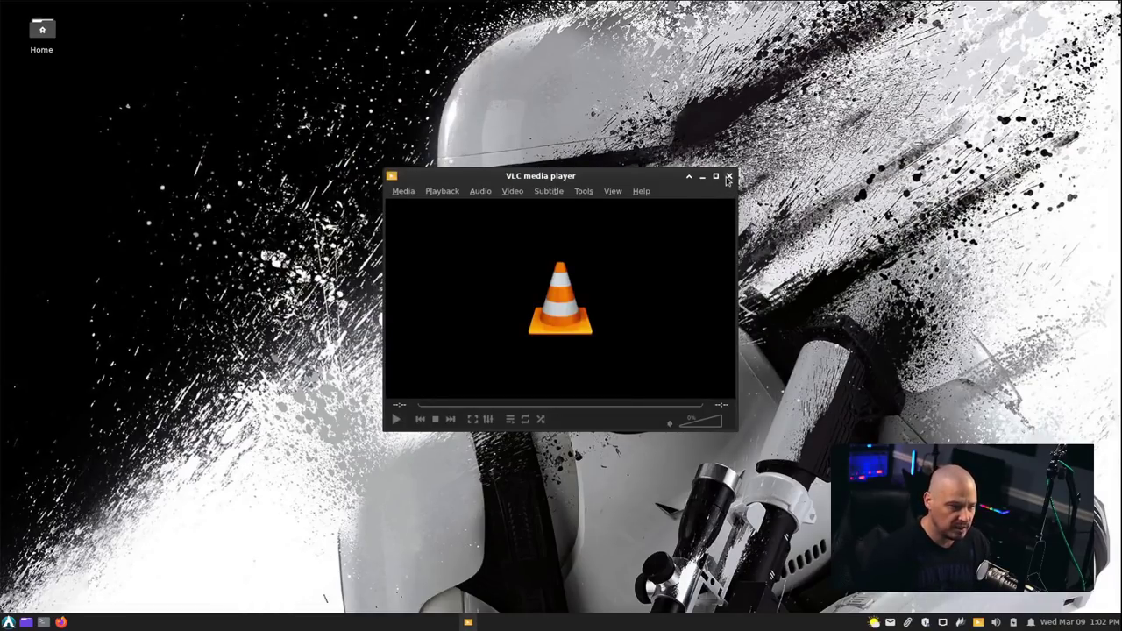
left_click(727, 174)
left_click(8, 621)
left_click(43, 518)
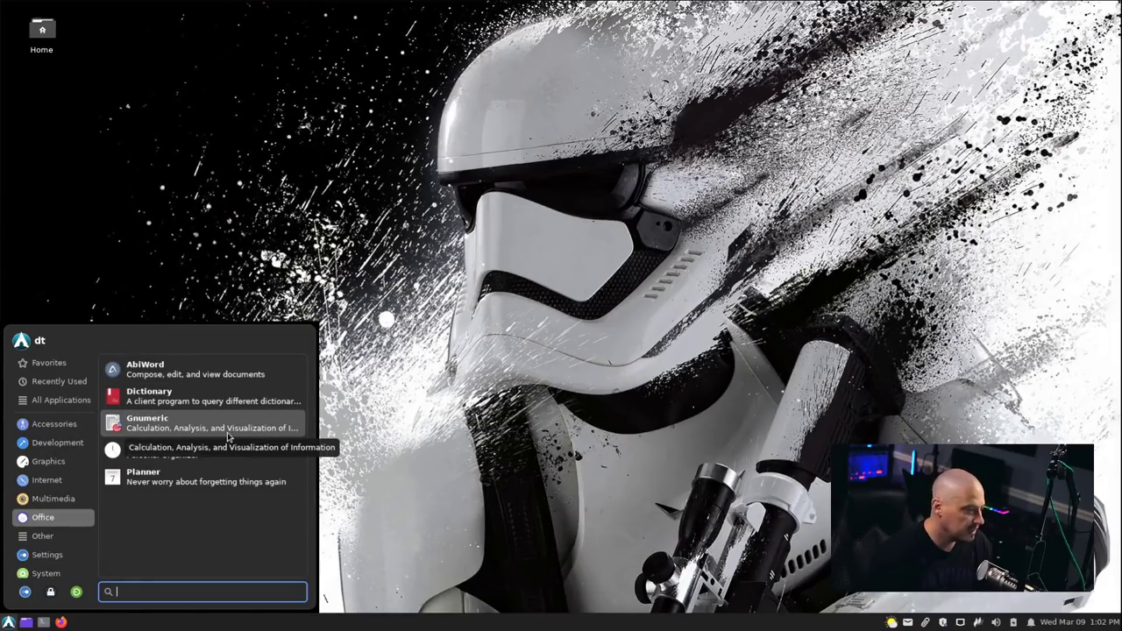
Launch Osmo 0.4.4, centre its window to view the March 2022 calendar, then close it.
left_click(169, 462)
left_click_drag(328, 17, 358, 130)
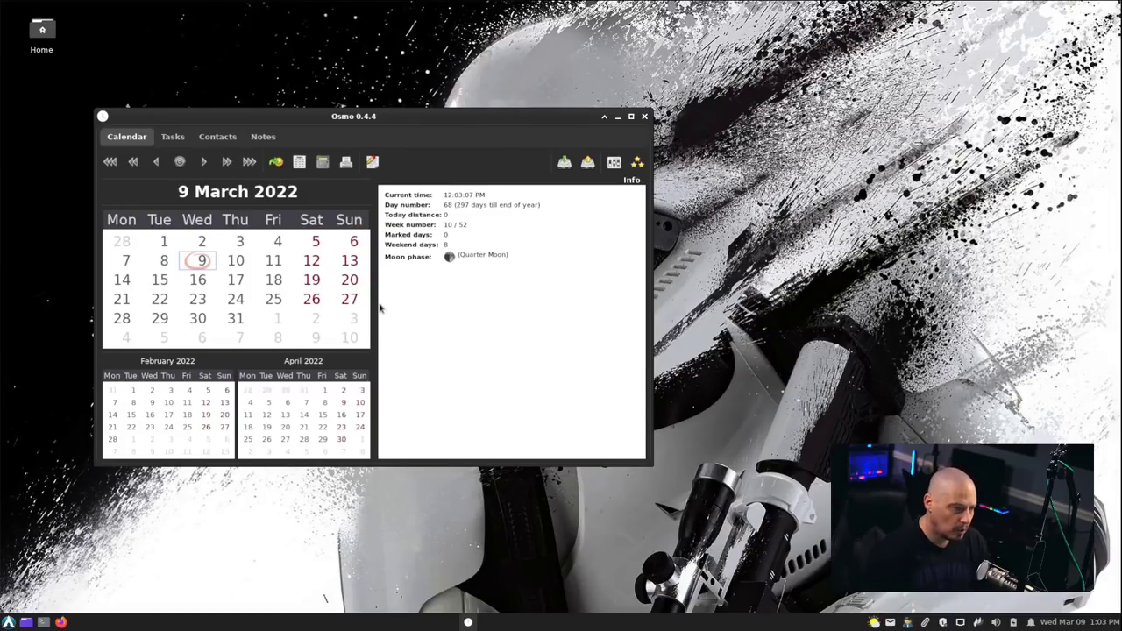
left_click(645, 116)
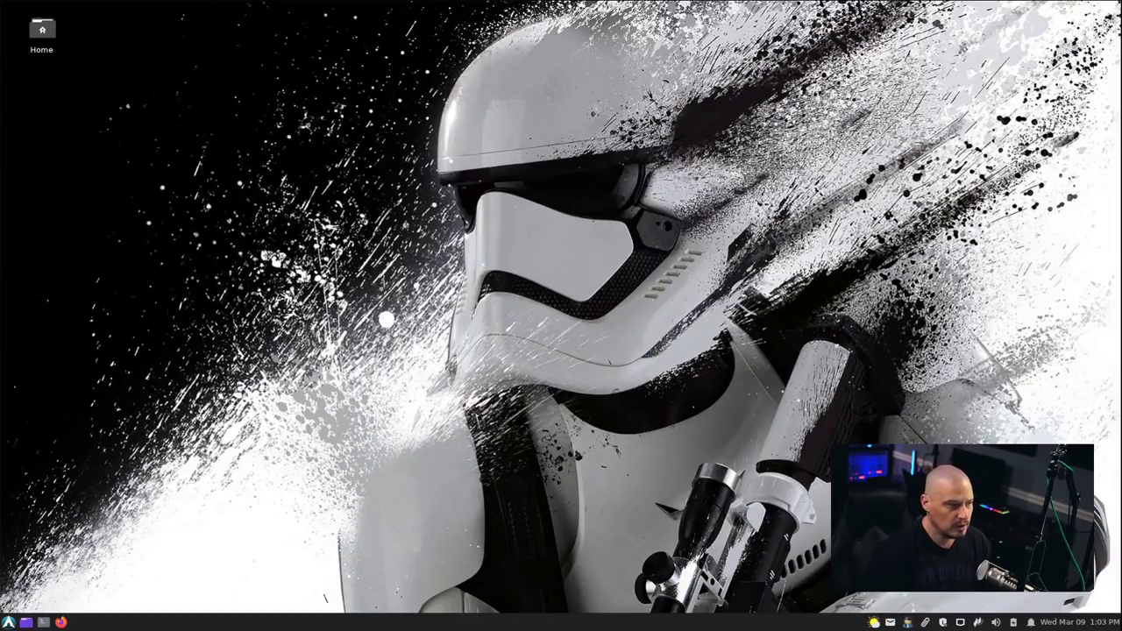
Launch axecl8 from Other, cancel its empty Download url prompt, and reopen the menu.
left_click(13, 622)
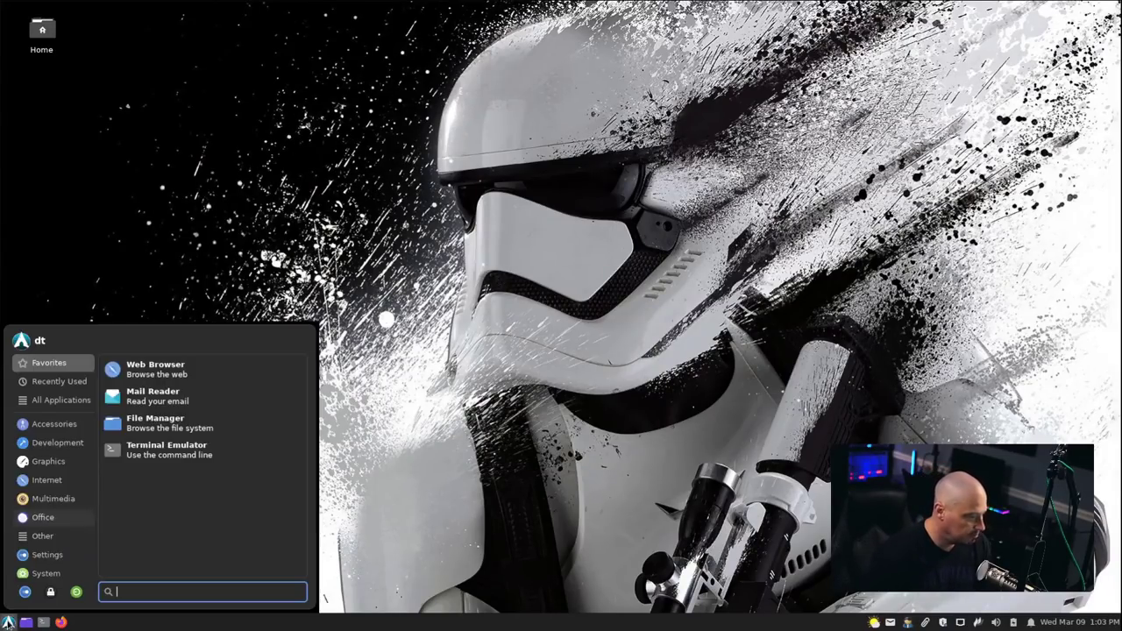
left_click(42, 535)
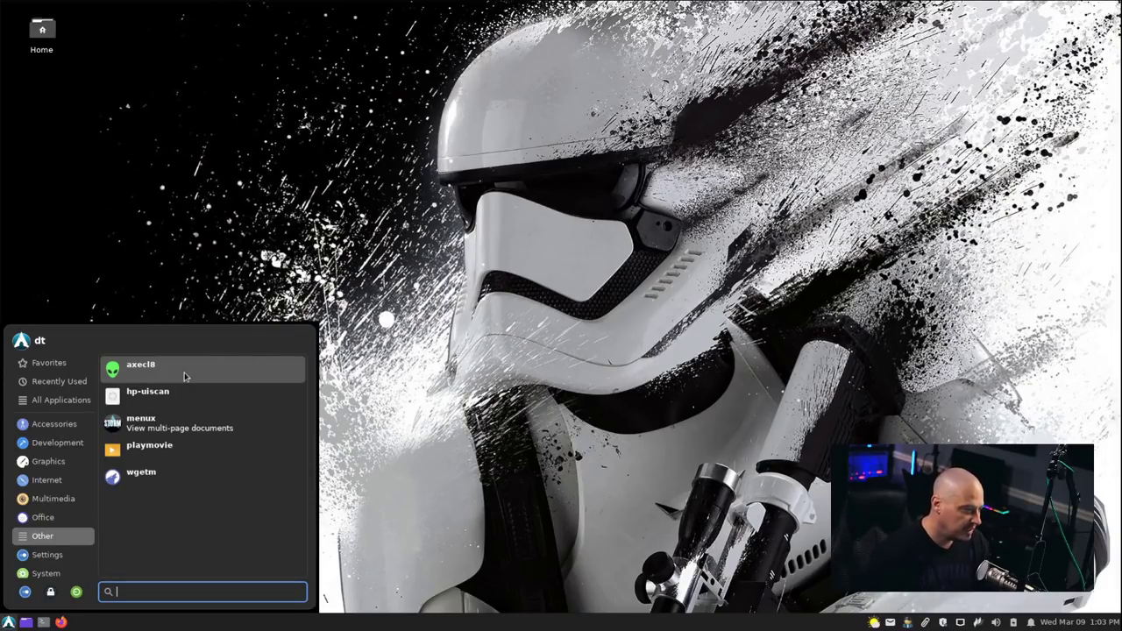
left_click(184, 372)
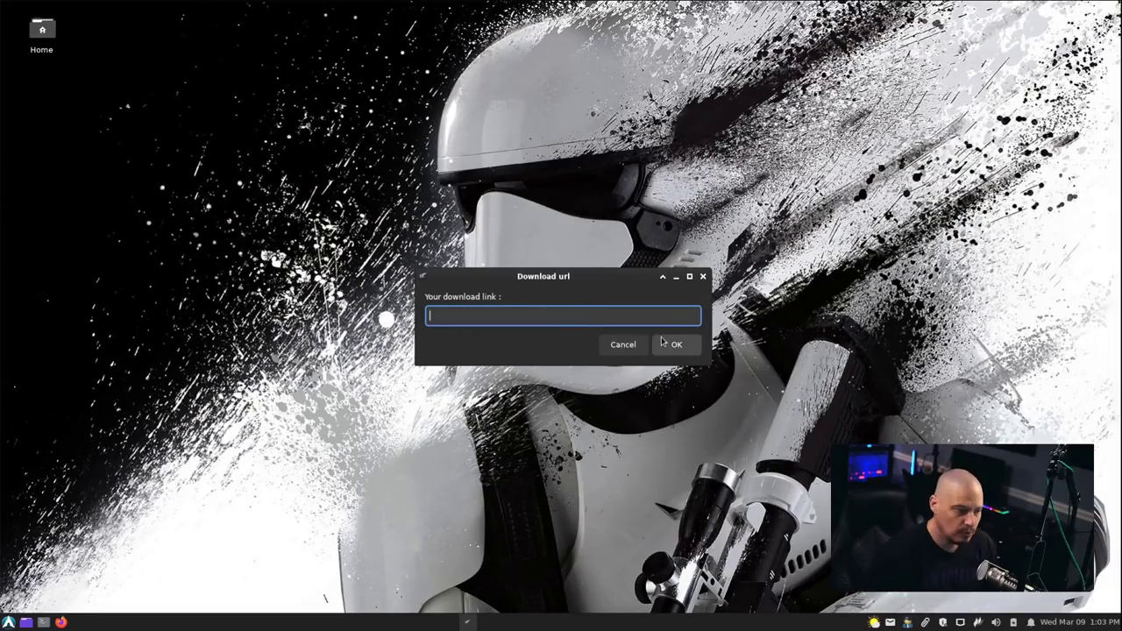
left_click(703, 277)
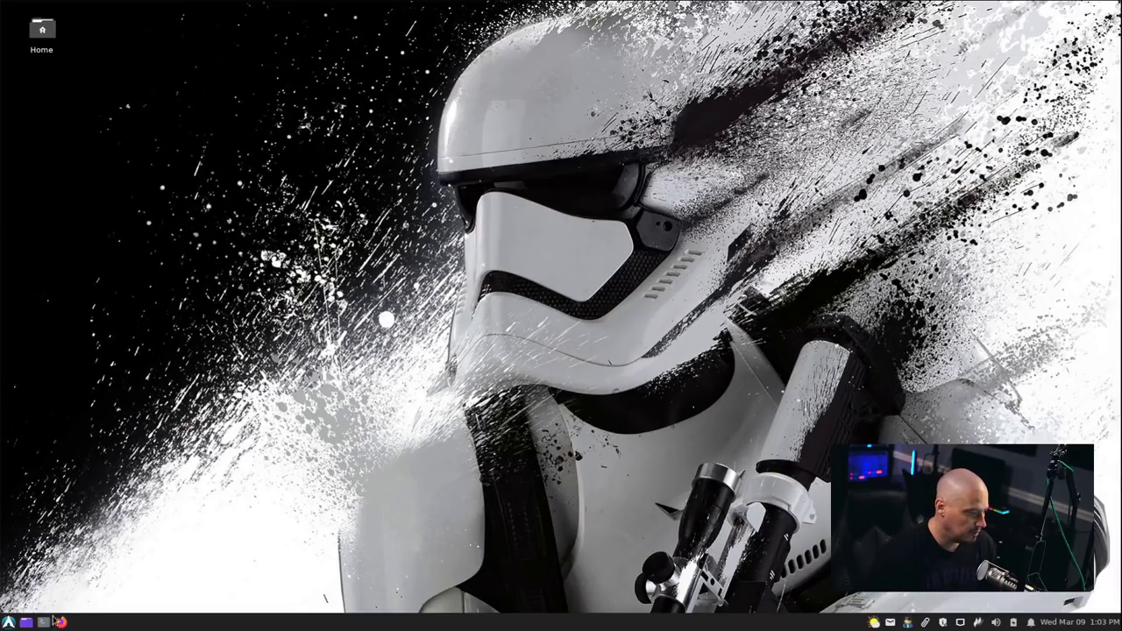
left_click(9, 622)
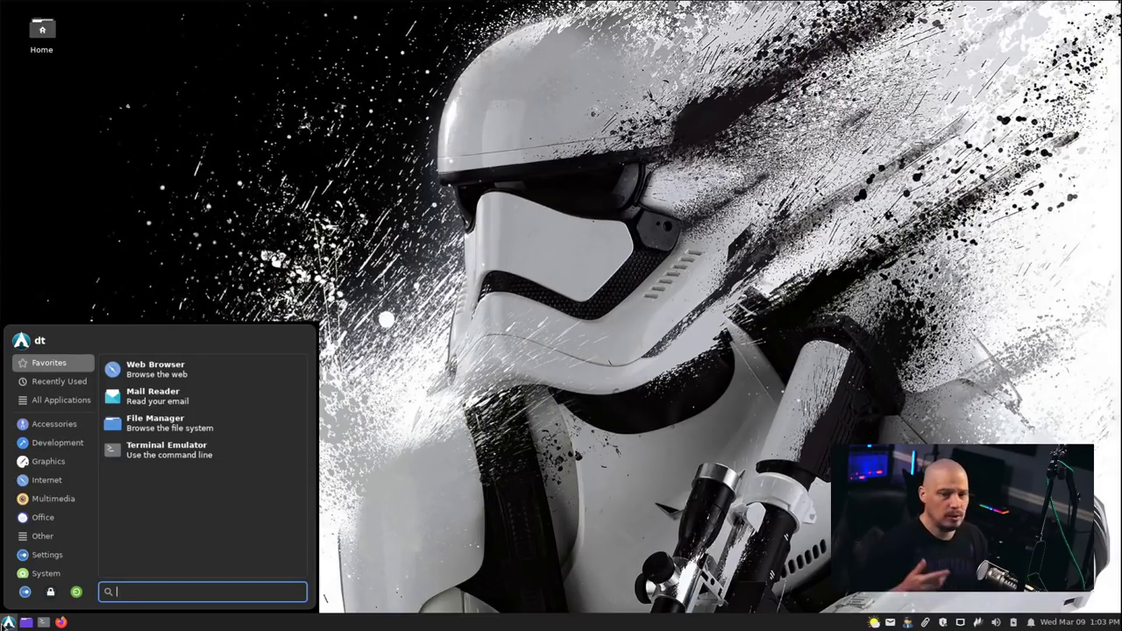
Browse Other and Accessories, launch hp-uiscan, then return to the menu's Other category.
left_click(71, 536)
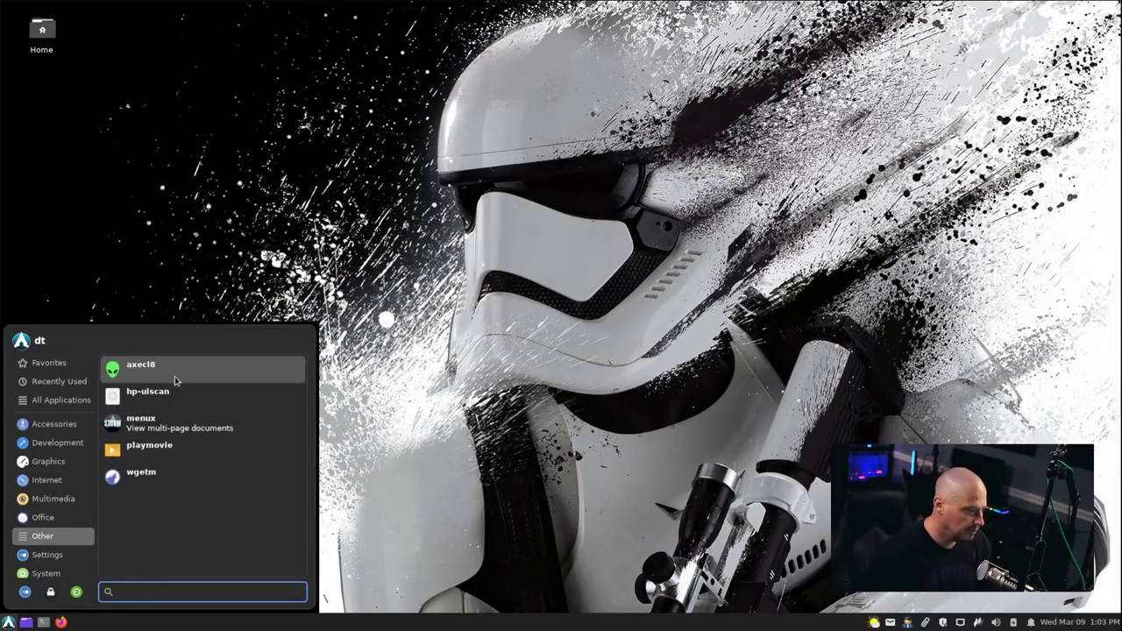
left_click(54, 424)
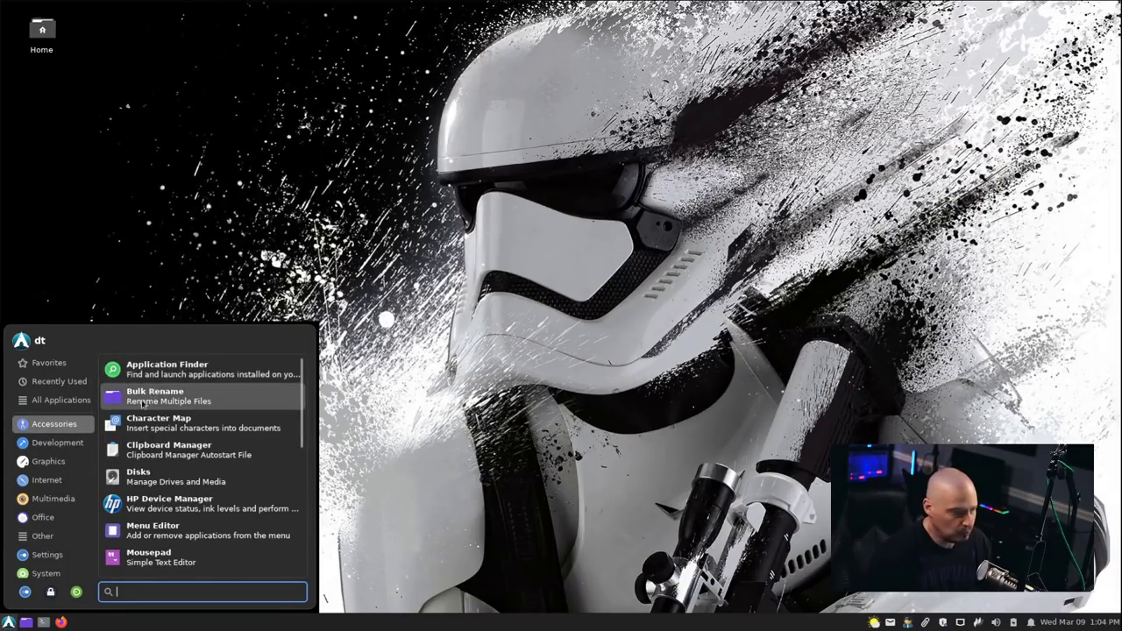
left_click(42, 536)
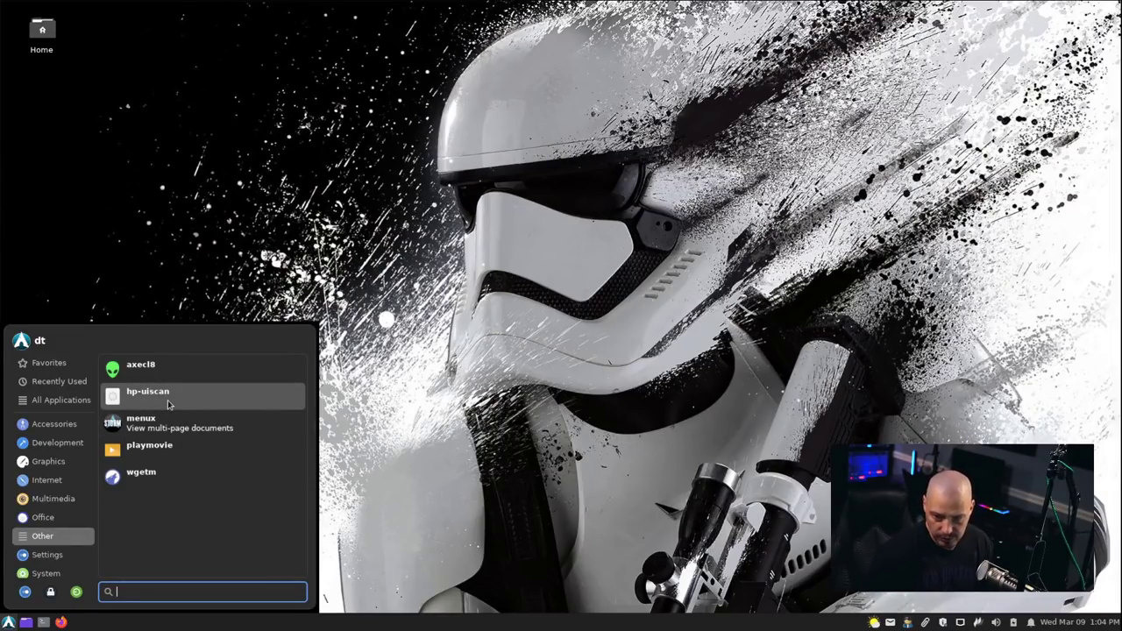
left_click(169, 403)
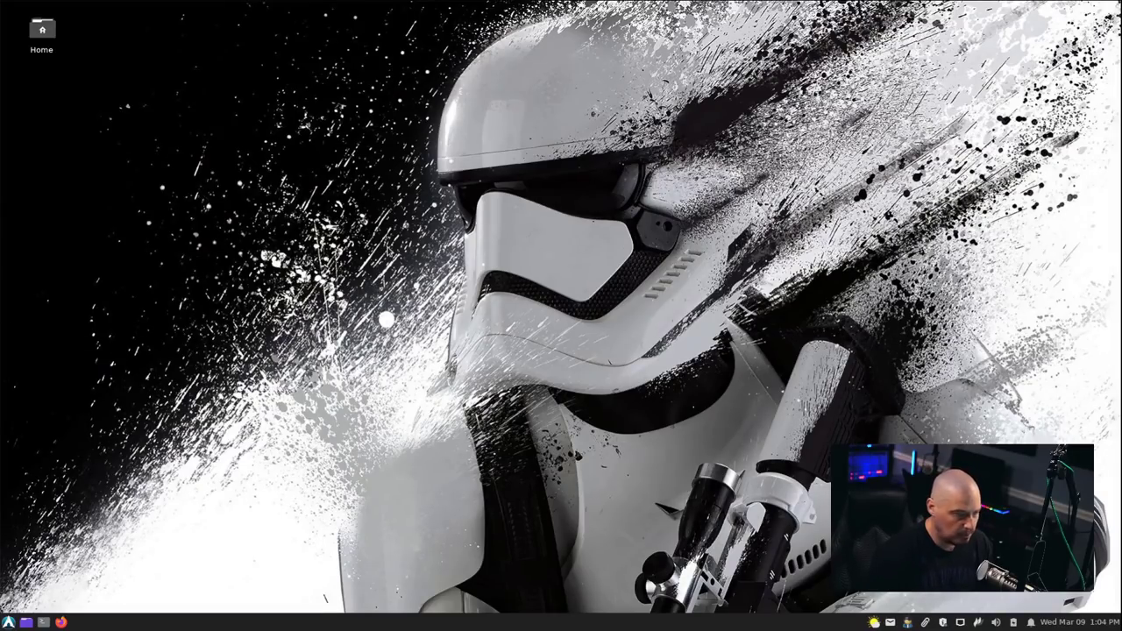
left_click(8, 622)
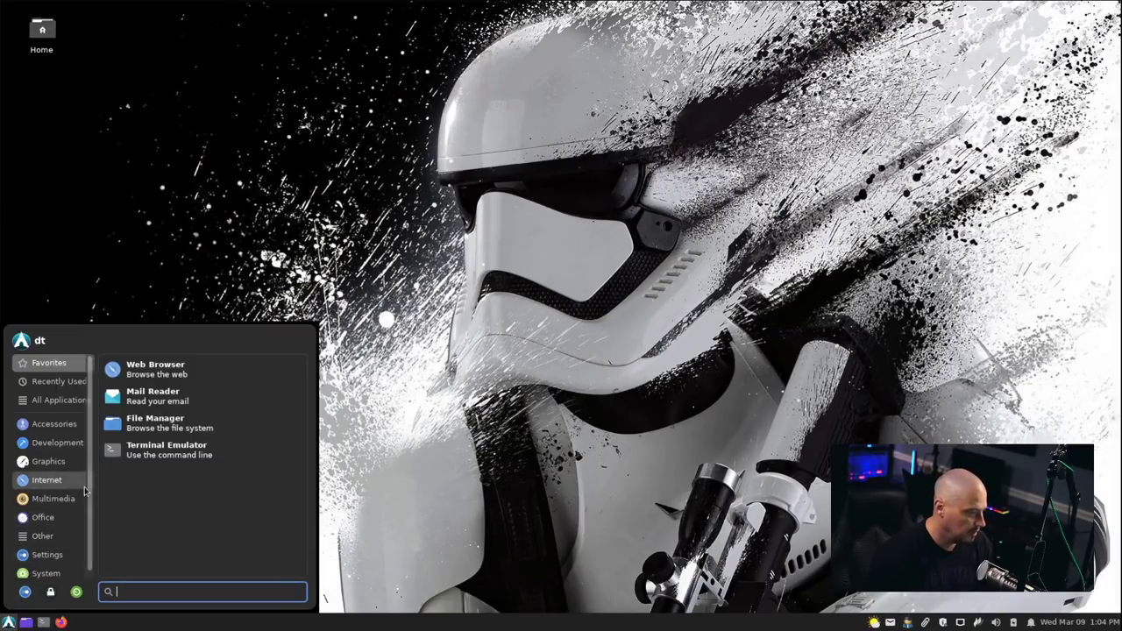
left_click(63, 540)
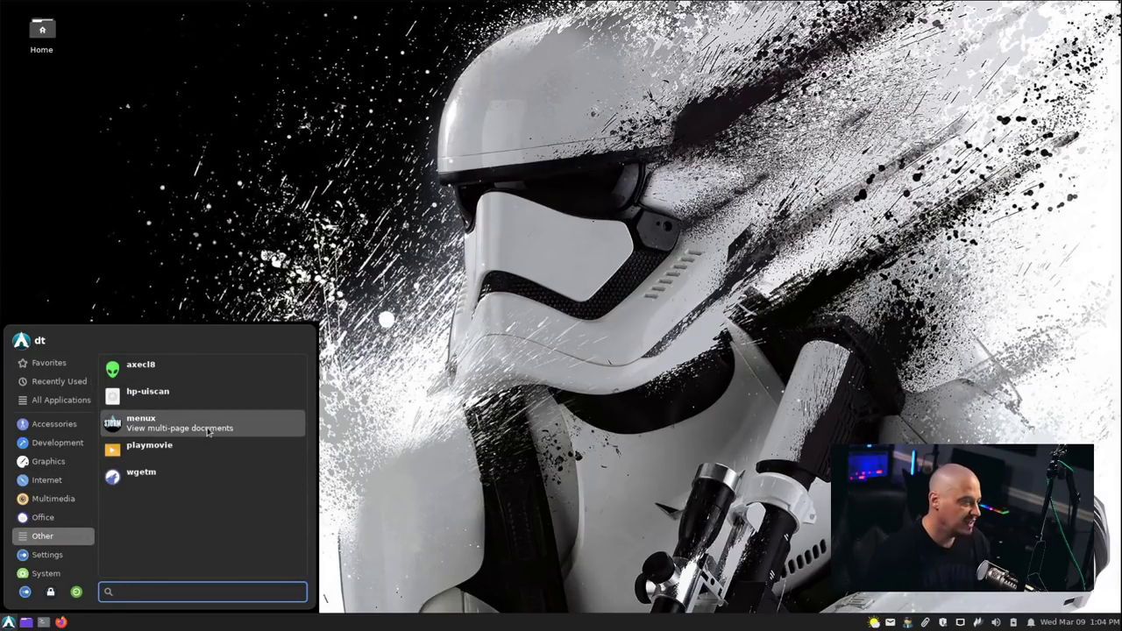
Run menux in a terminal, enlarge the window, and scroll through its option list.
left_click(147, 424)
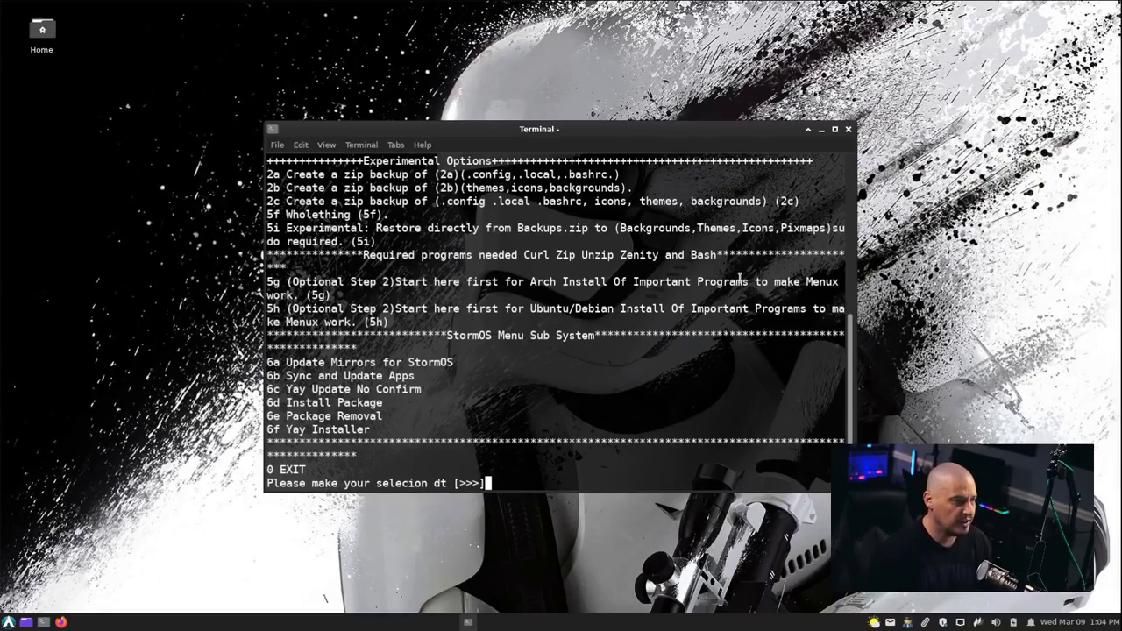
left_click_drag(859, 125, 901, 83)
scroll(577, 277, "up", 4)
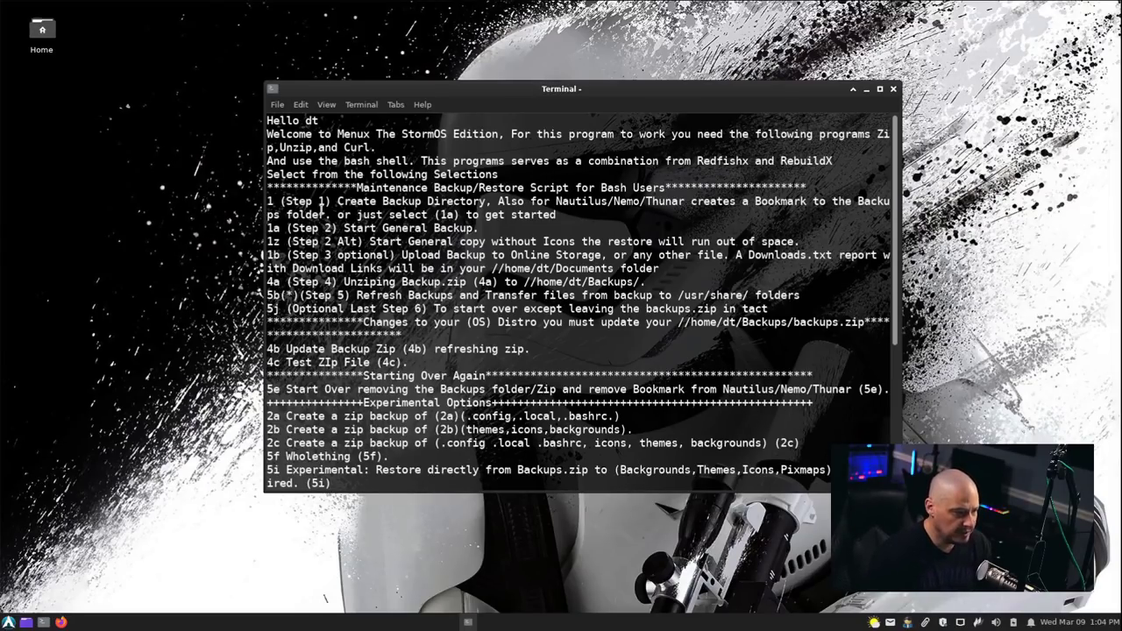
scroll(442, 296, "down", 6)
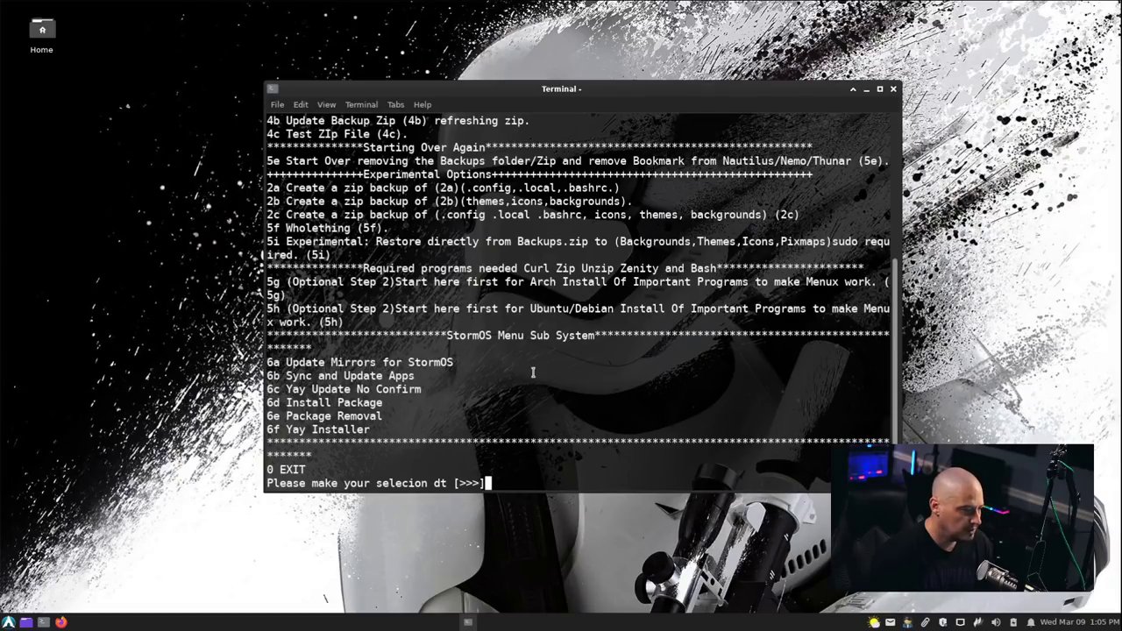
Run menux option 6a to rank the StormOS mirrors, then list the Other applications category.
type("6a")
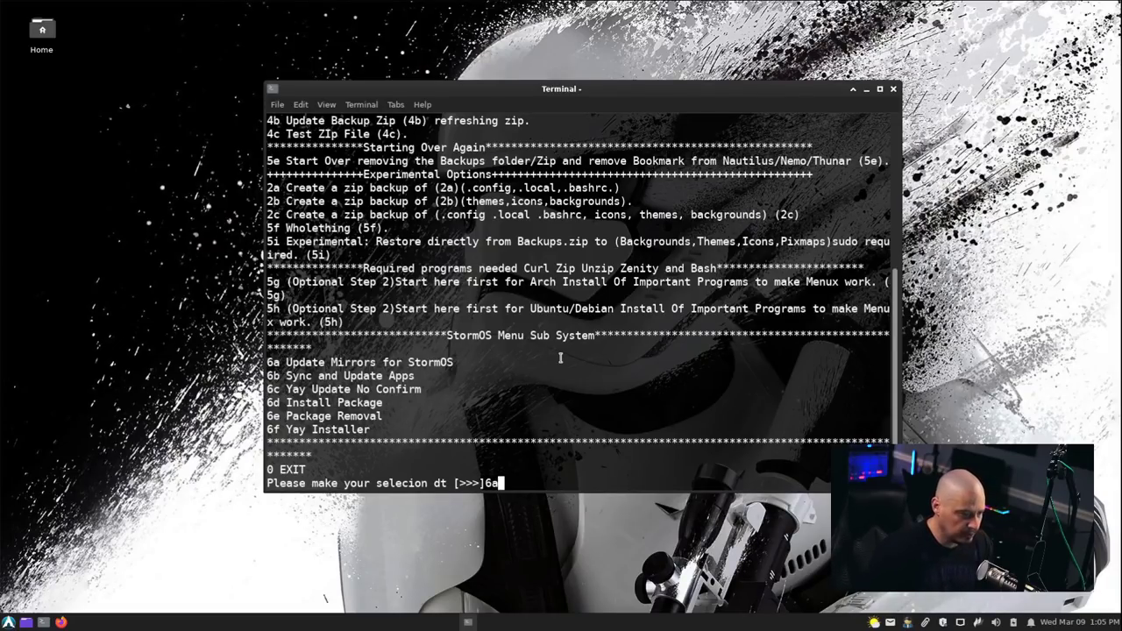
key("Return")
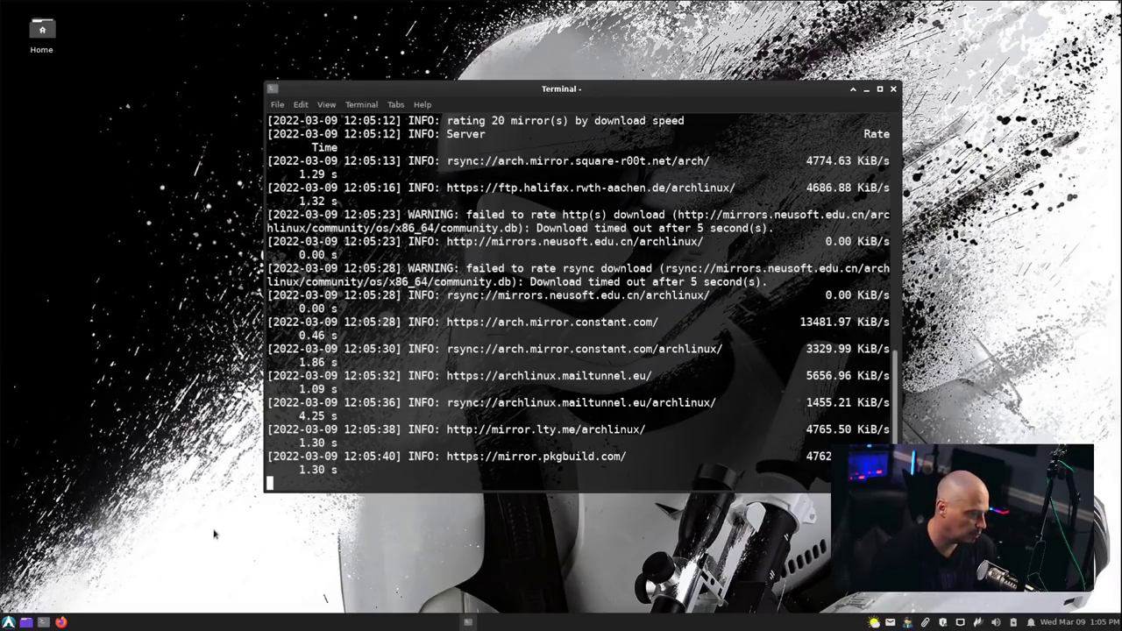
left_click(9, 621)
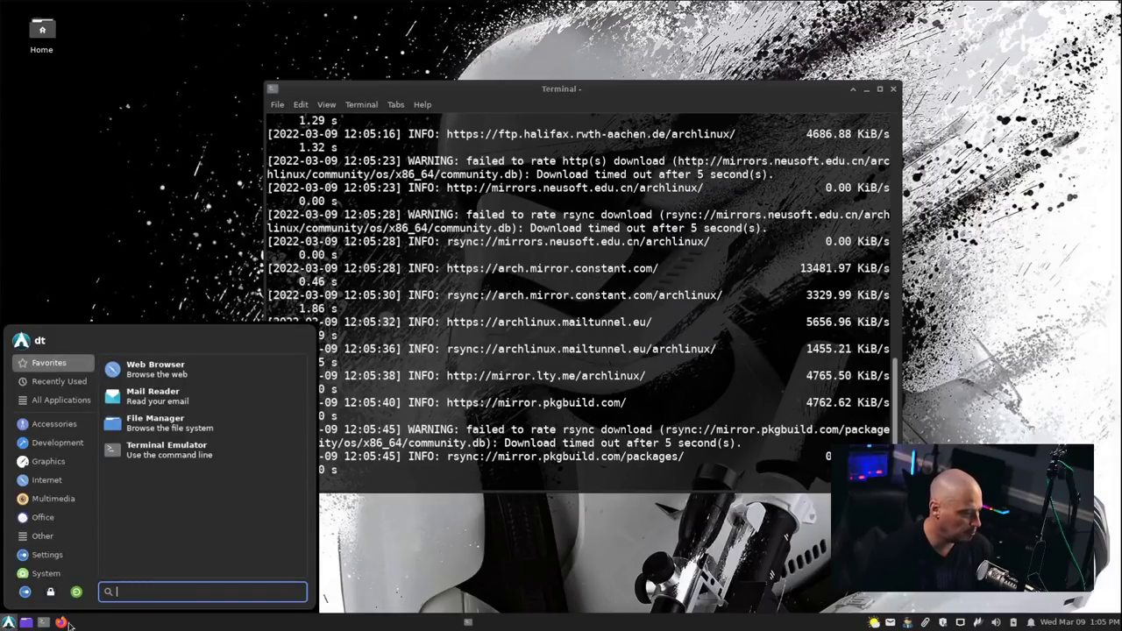
left_click(42, 535)
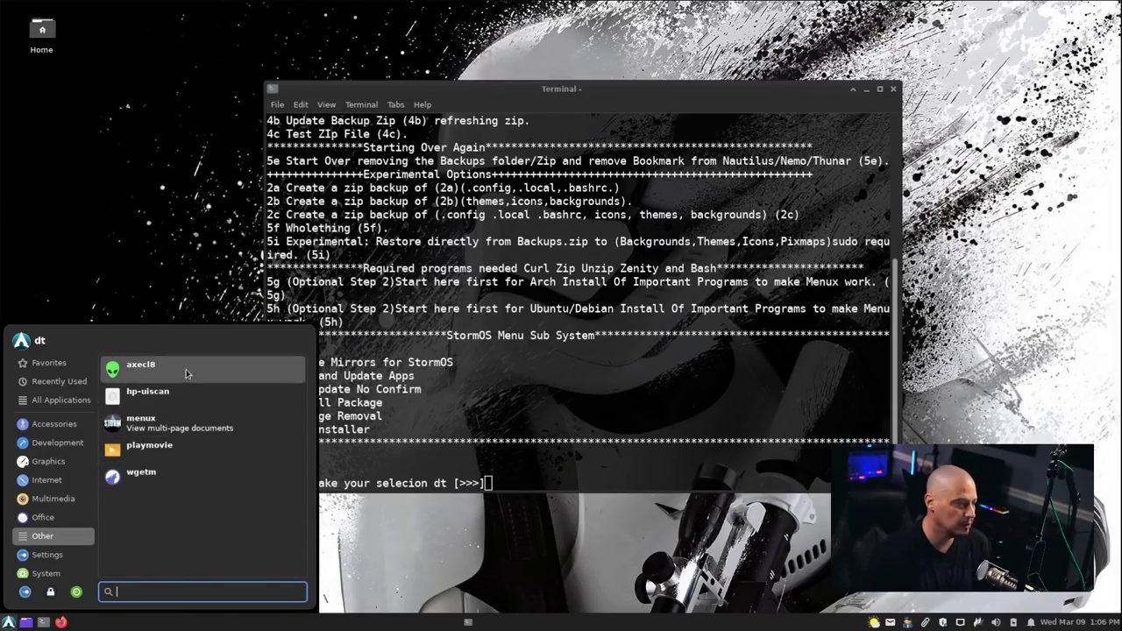
left_click(163, 463)
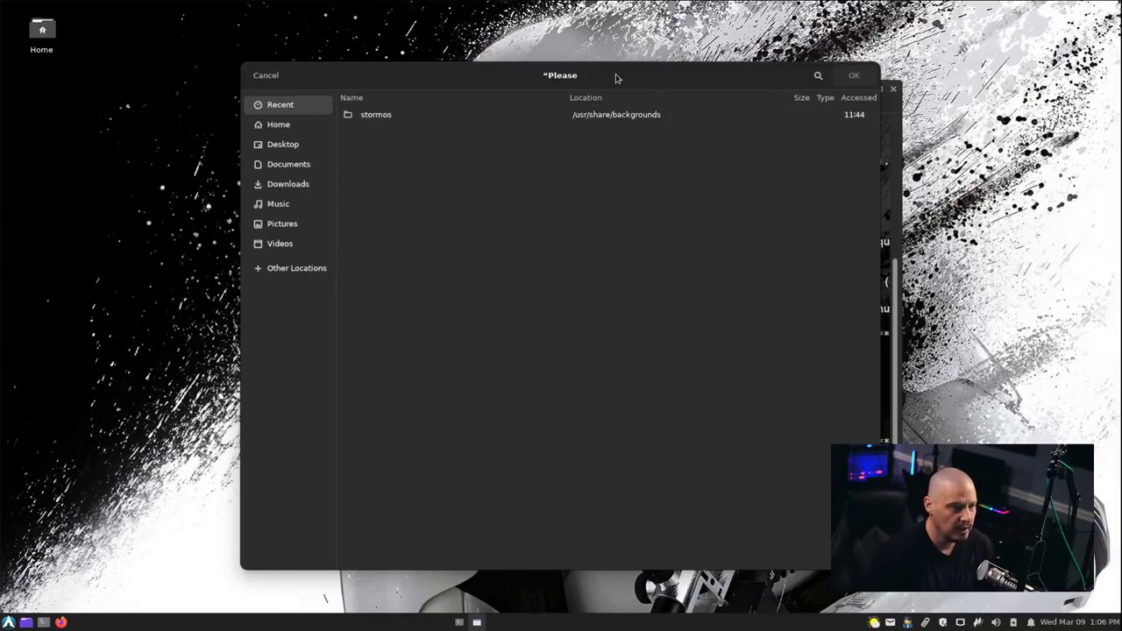
mouse_move(603, 75)
left_mouse_down()
mouse_move(526, 75)
mouse_move(600, 59)
left_mouse_up()
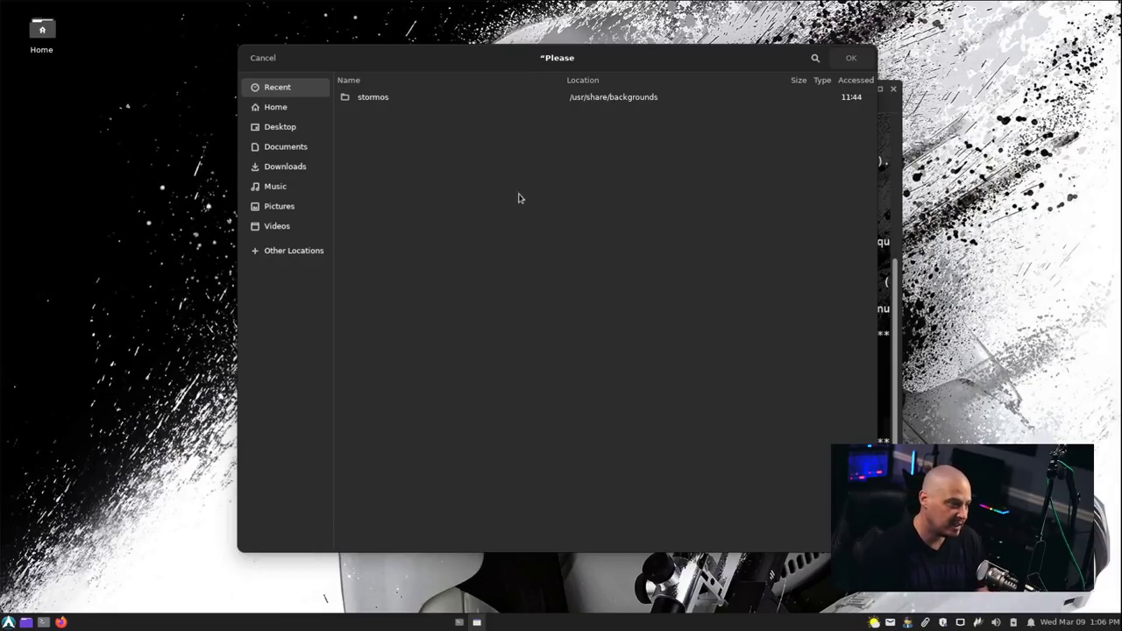
left_click(302, 230)
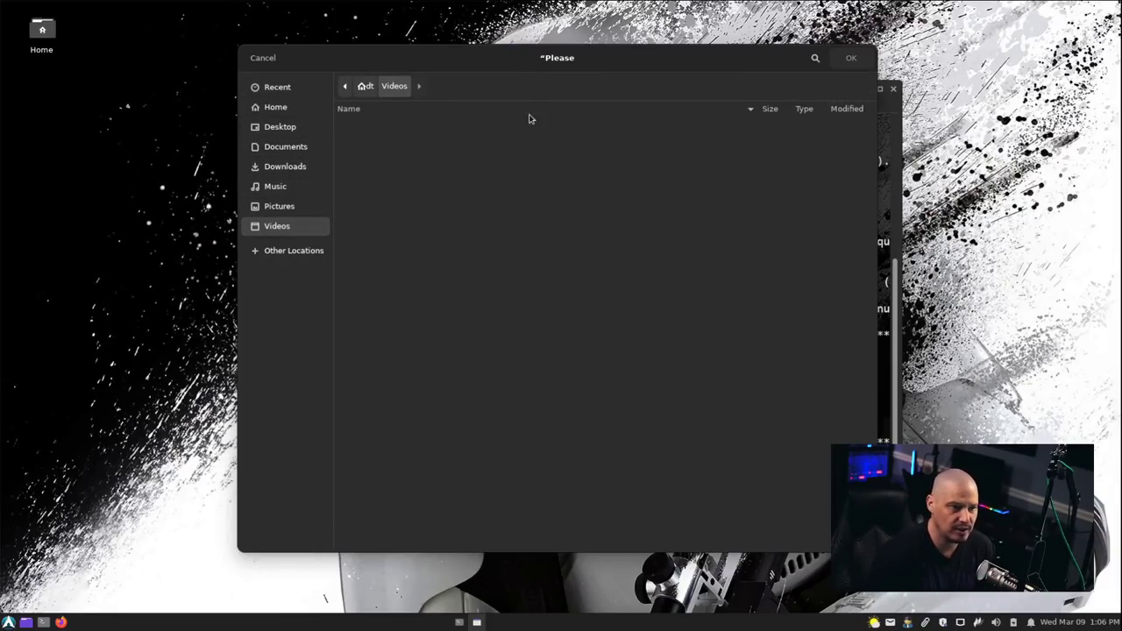
left_click(263, 58)
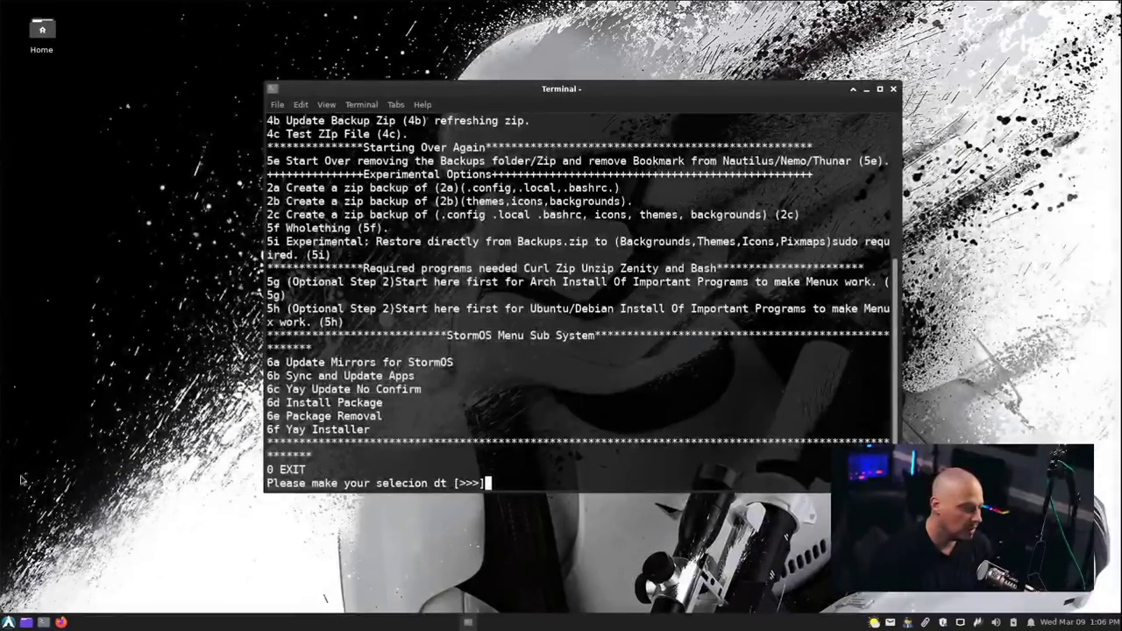
left_click(9, 622)
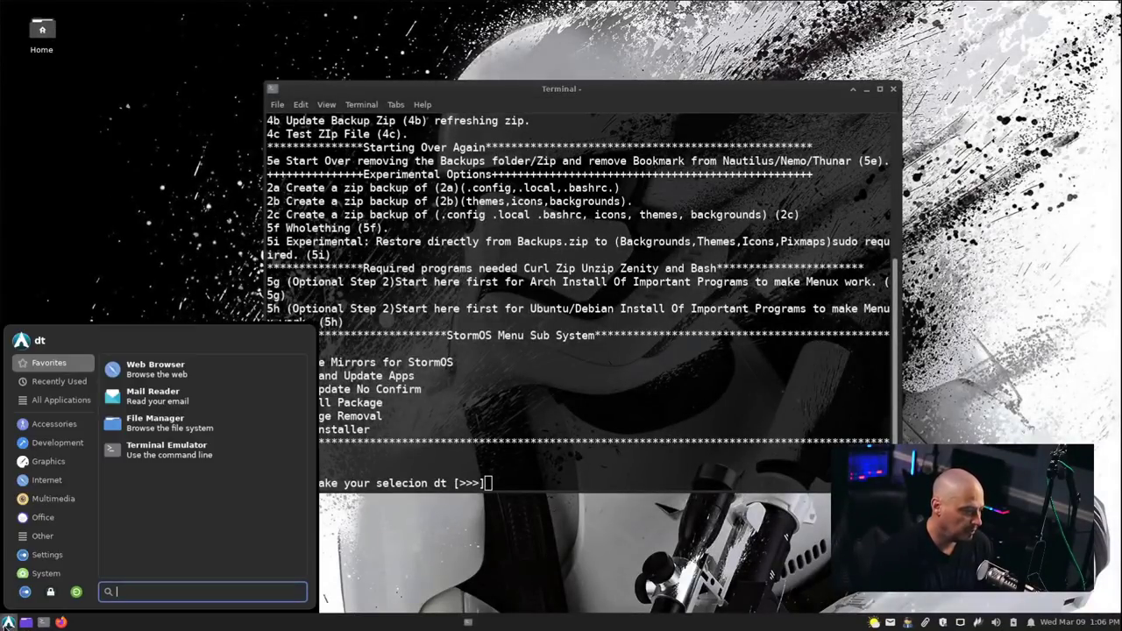
left_click(54, 542)
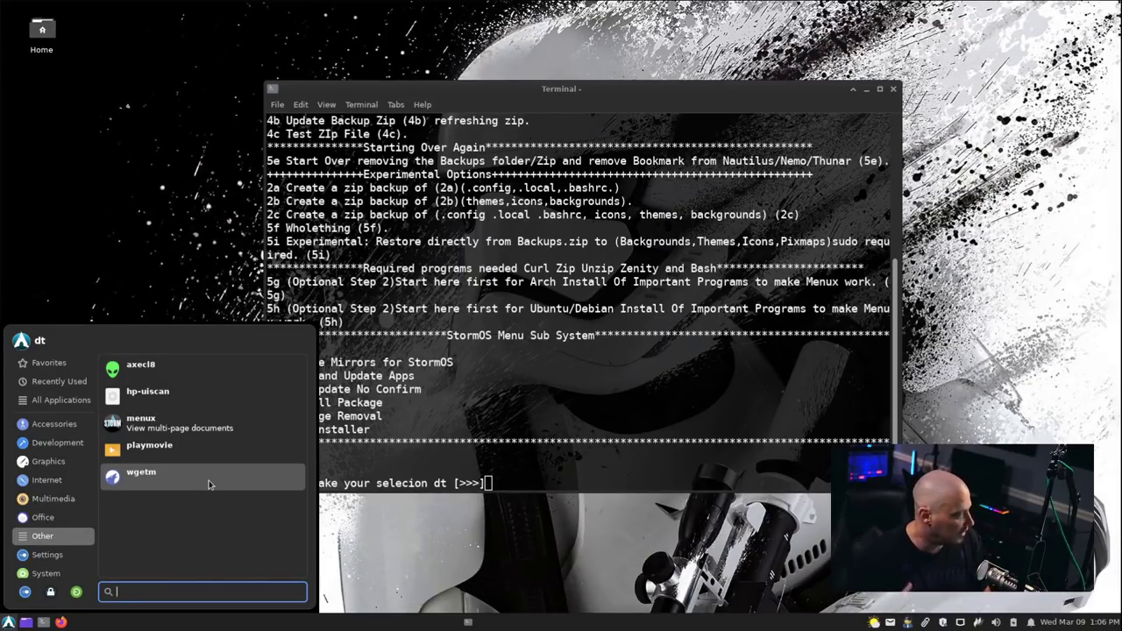
Launch wgetm, confirm the video link, and save the download as an mp4 file.
left_click(209, 483)
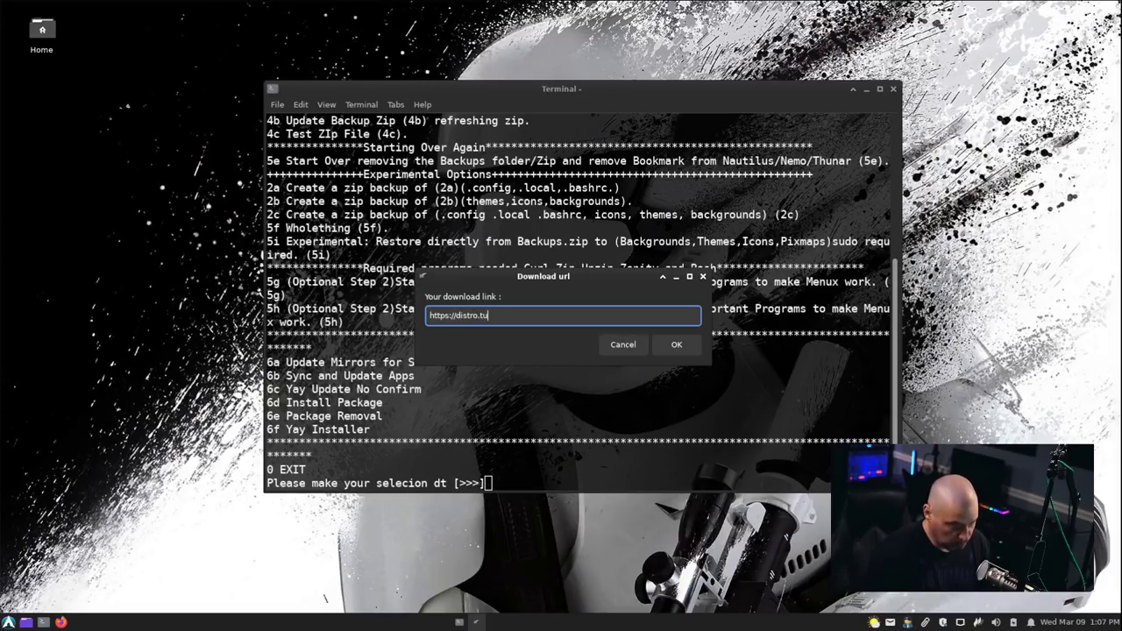
left_click(675, 344)
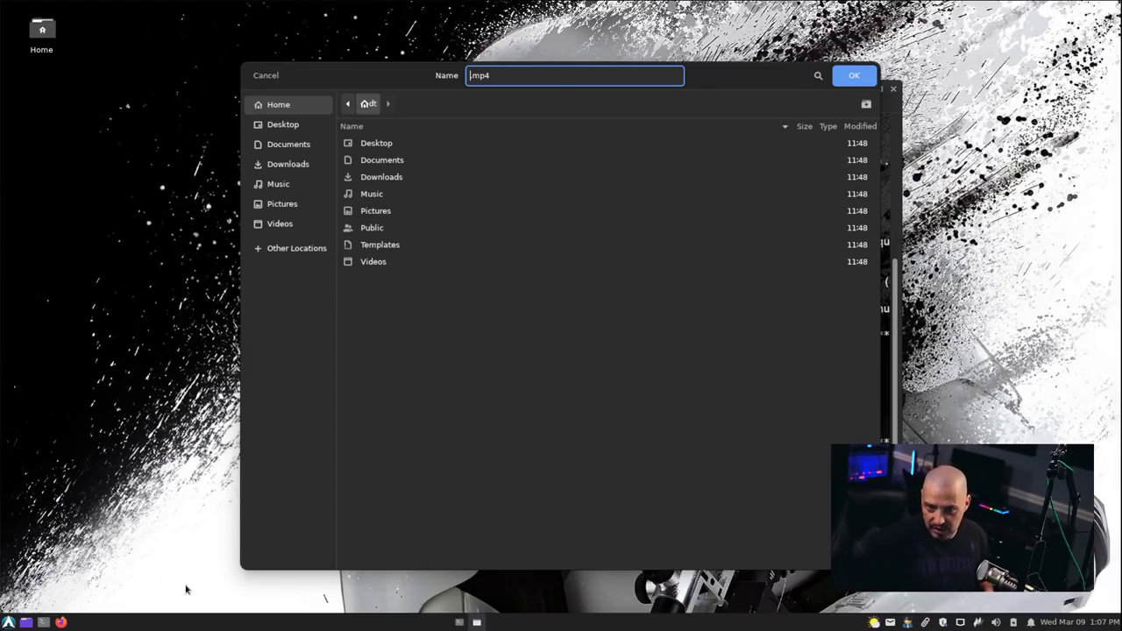
left_click(265, 76)
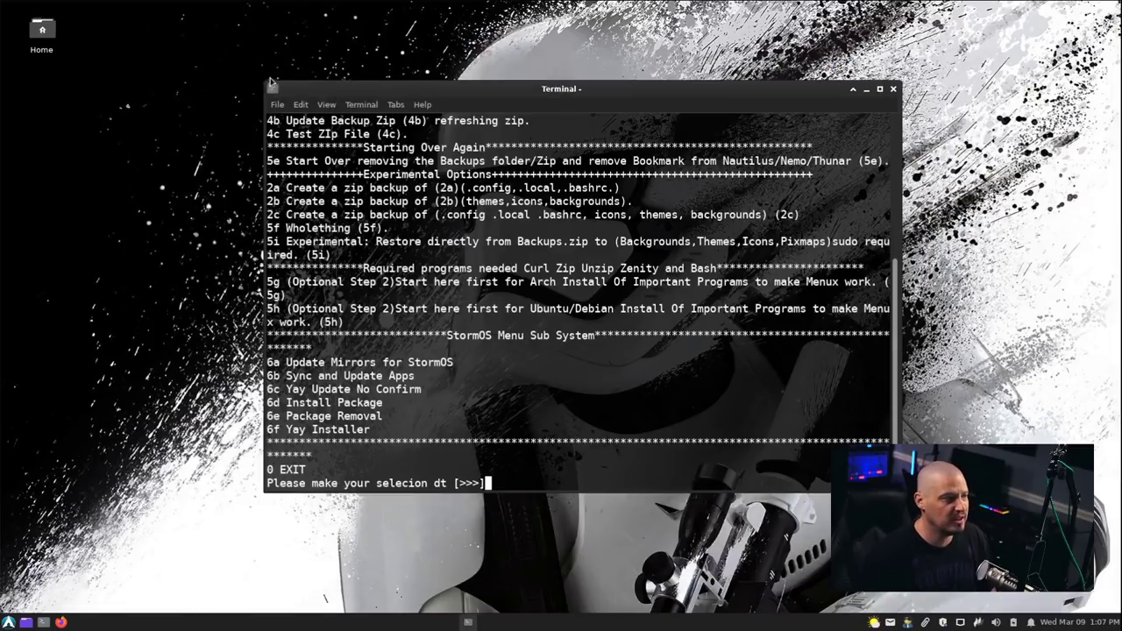
Dismiss the app menu, try sudo pacman -Syu at the menux prompt, then exit menux with 0.
left_click(9, 621)
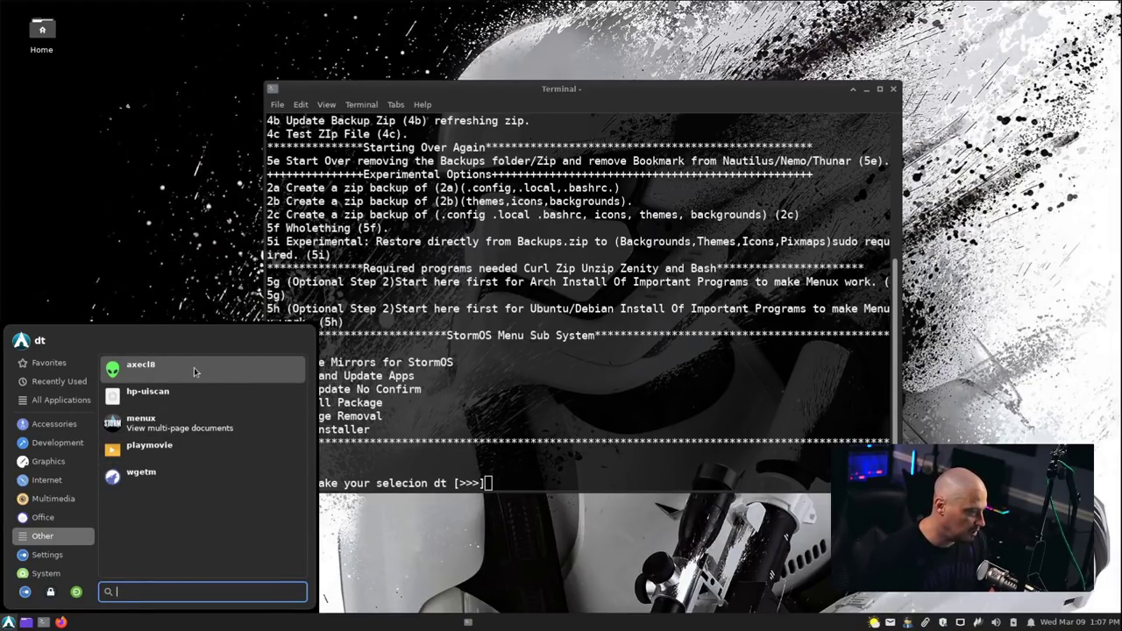
left_click(775, 366)
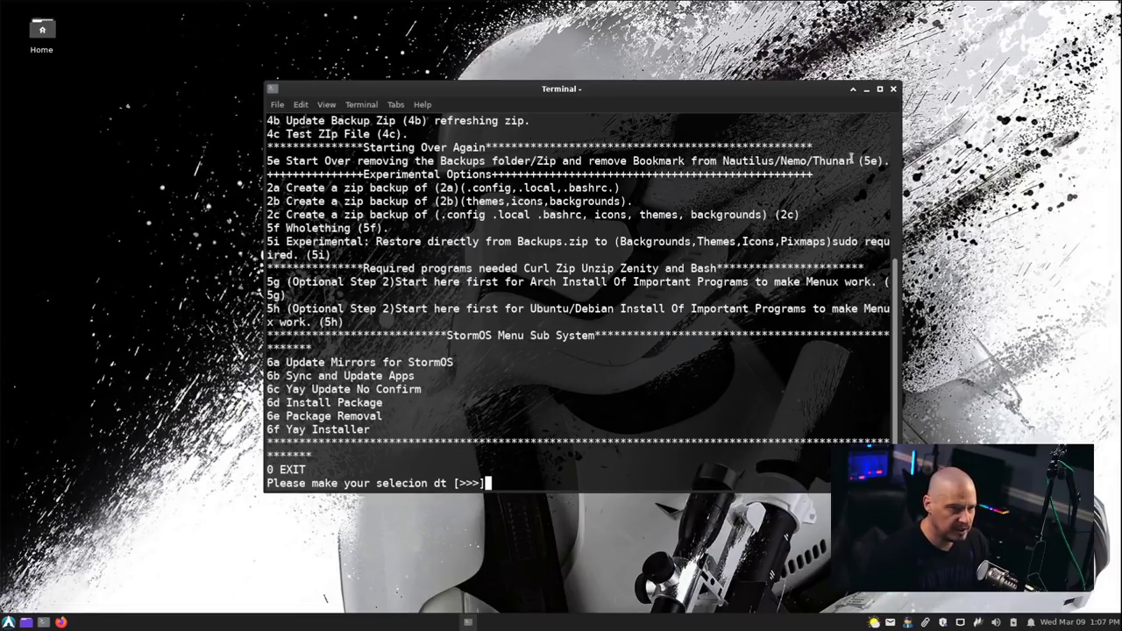
type("sudo pacman ")
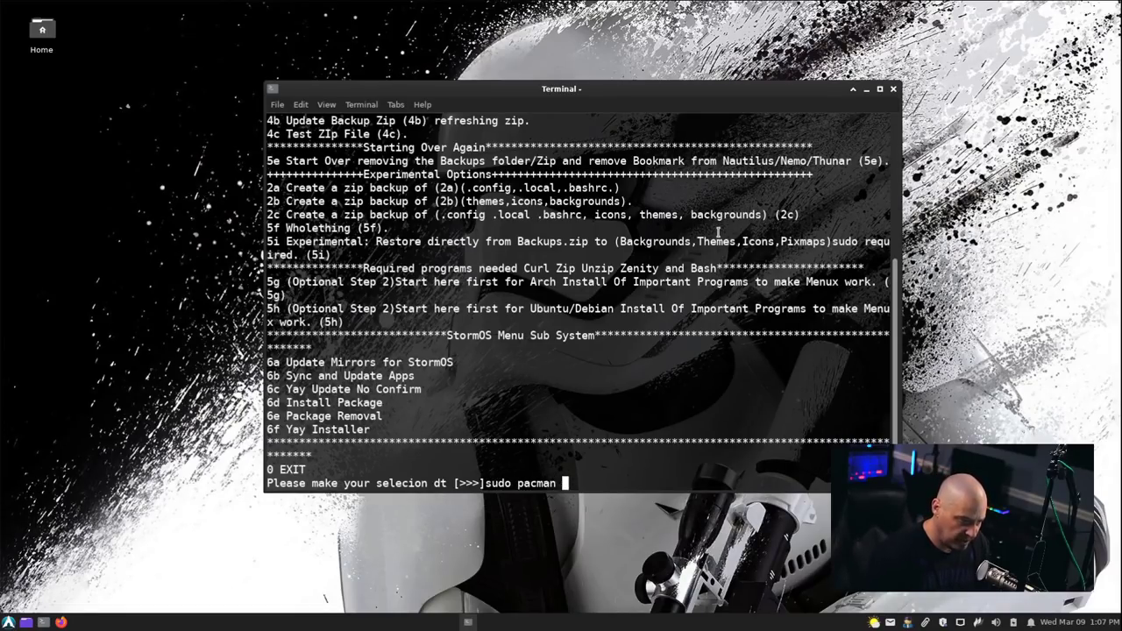
type("-Syu")
key("Return")
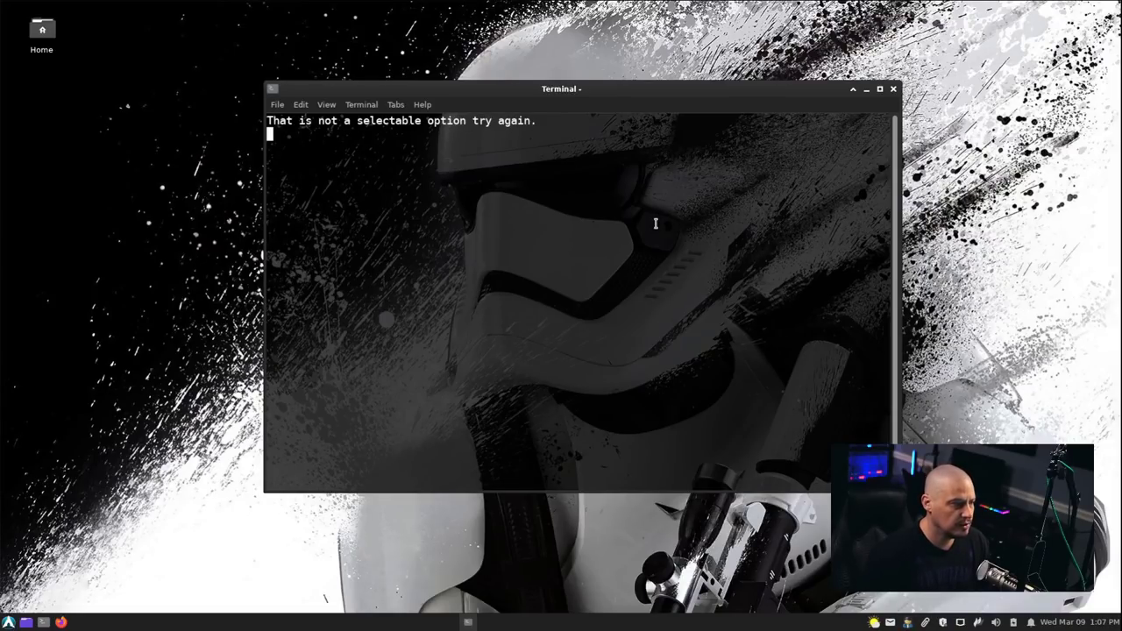
type("0")
key("Return")
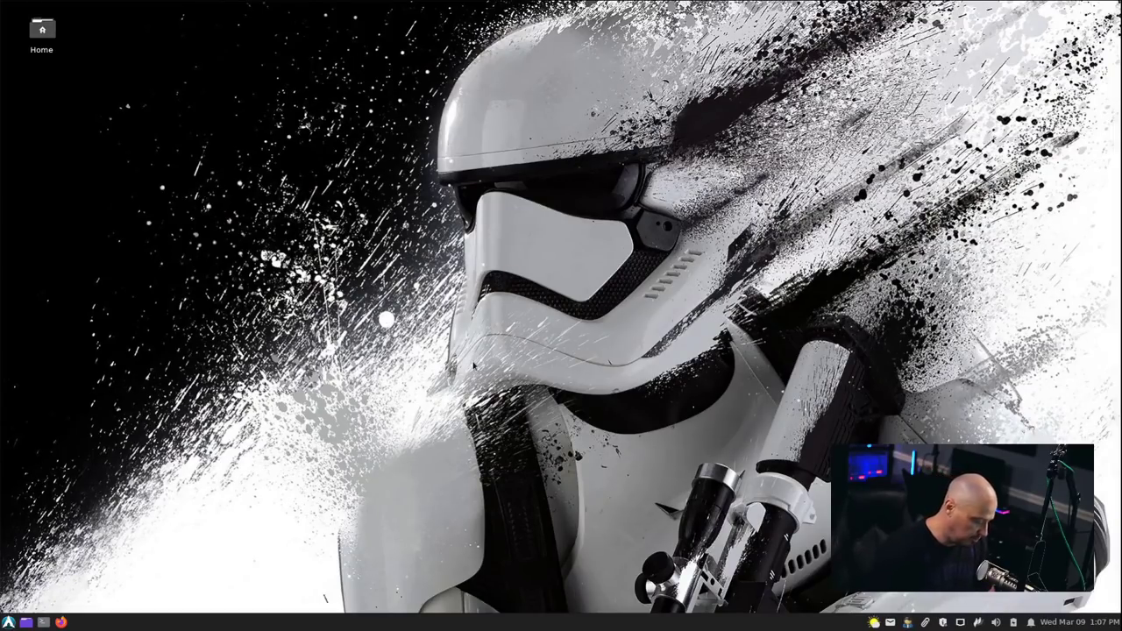
Start a sudo pacman -Syyu upgrade of 143 packages in a maximized terminal, then close it.
key("ctrl+alt+t")
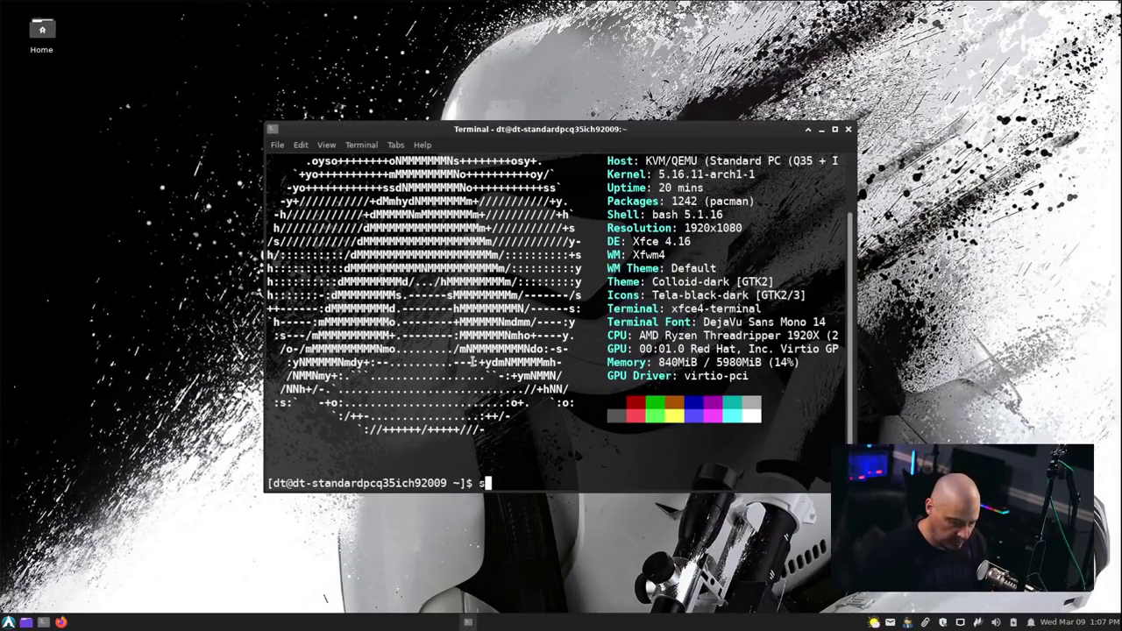
type("do ")
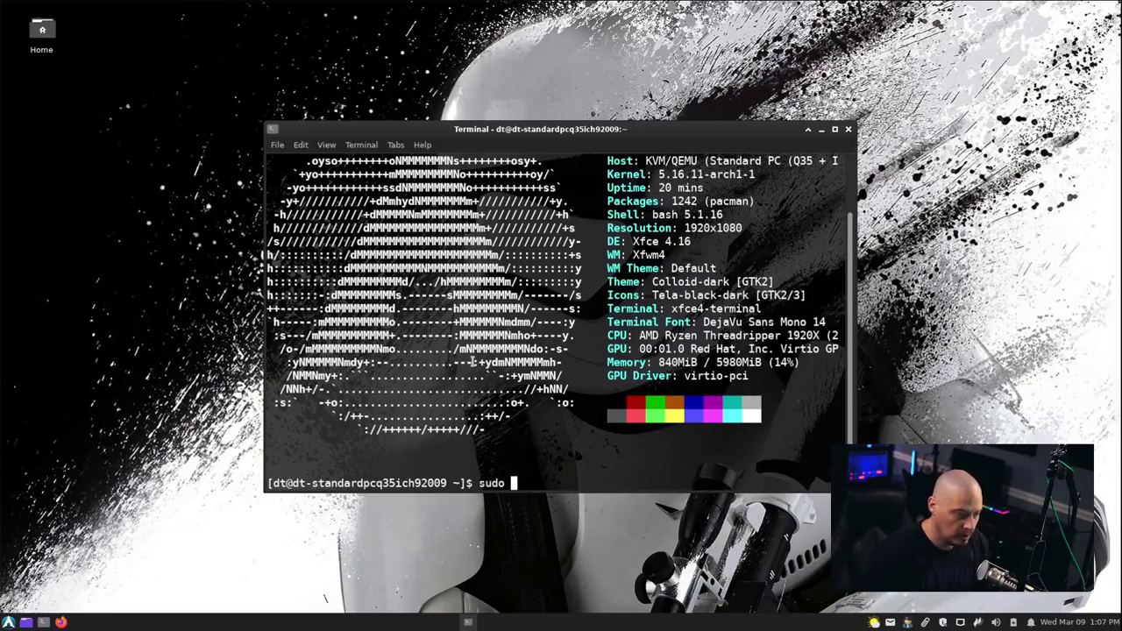
type("pacman -Sy")
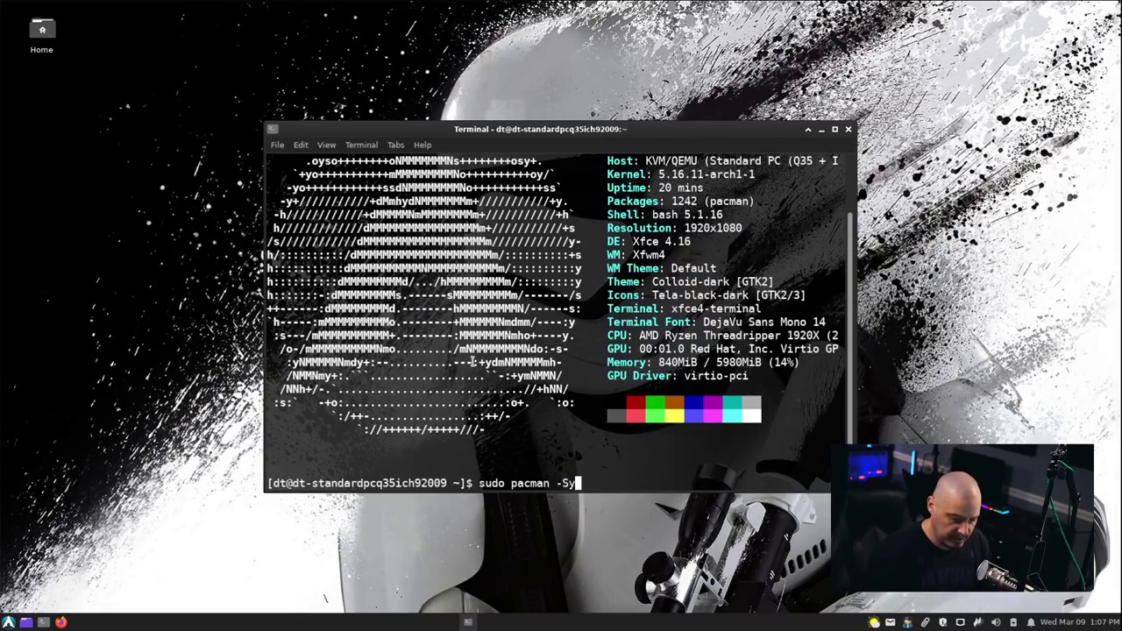
type("yu")
key("Return")
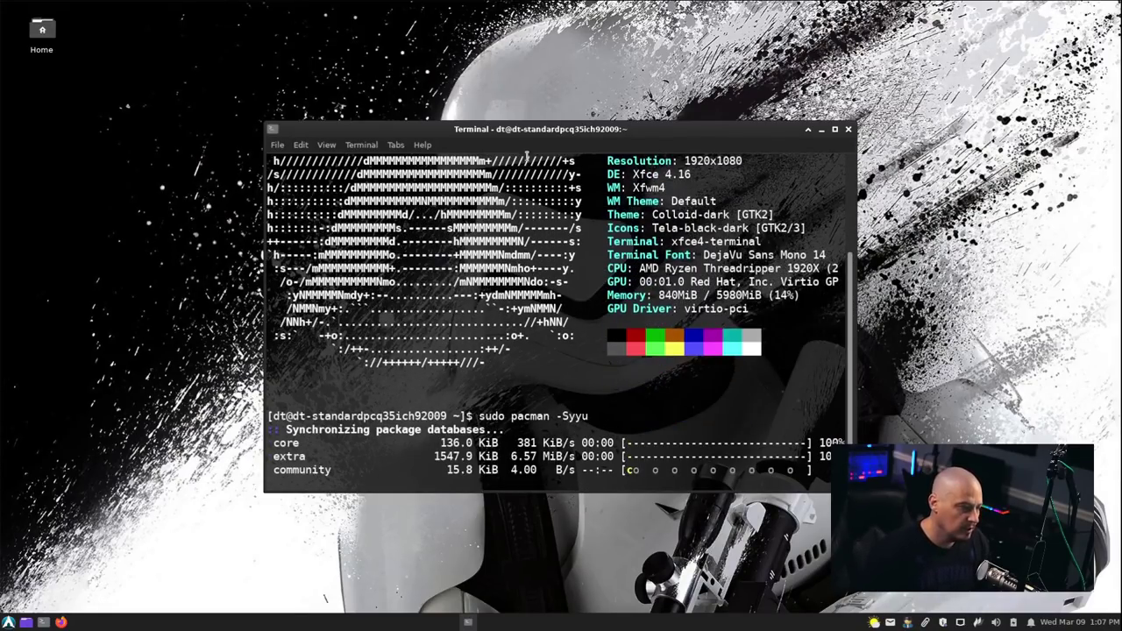
key("alt+F10")
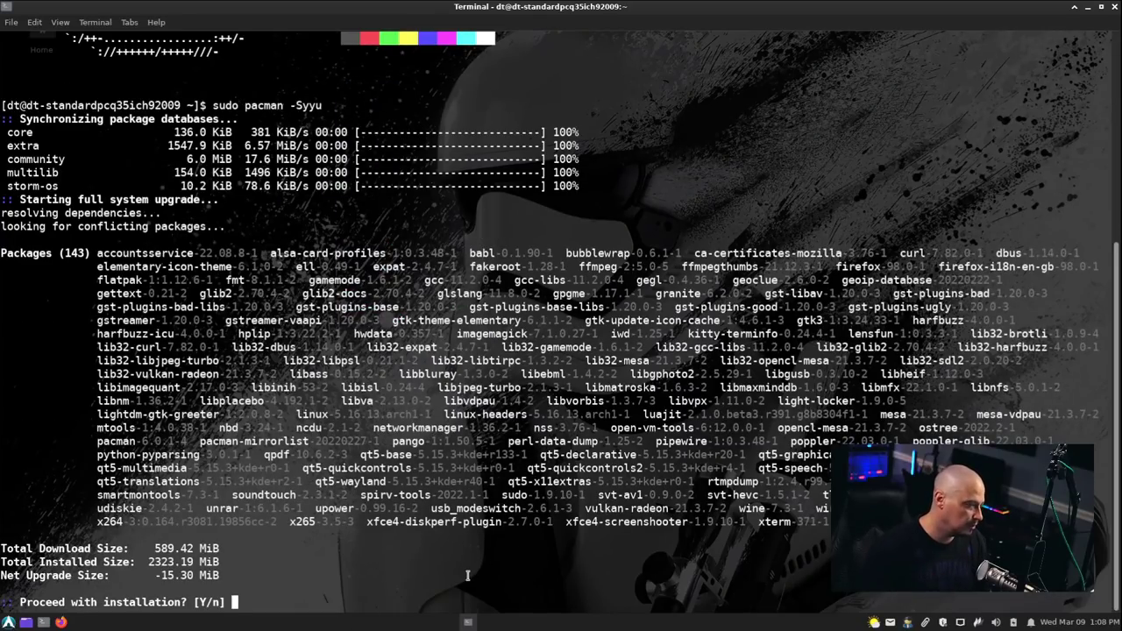
key("Return")
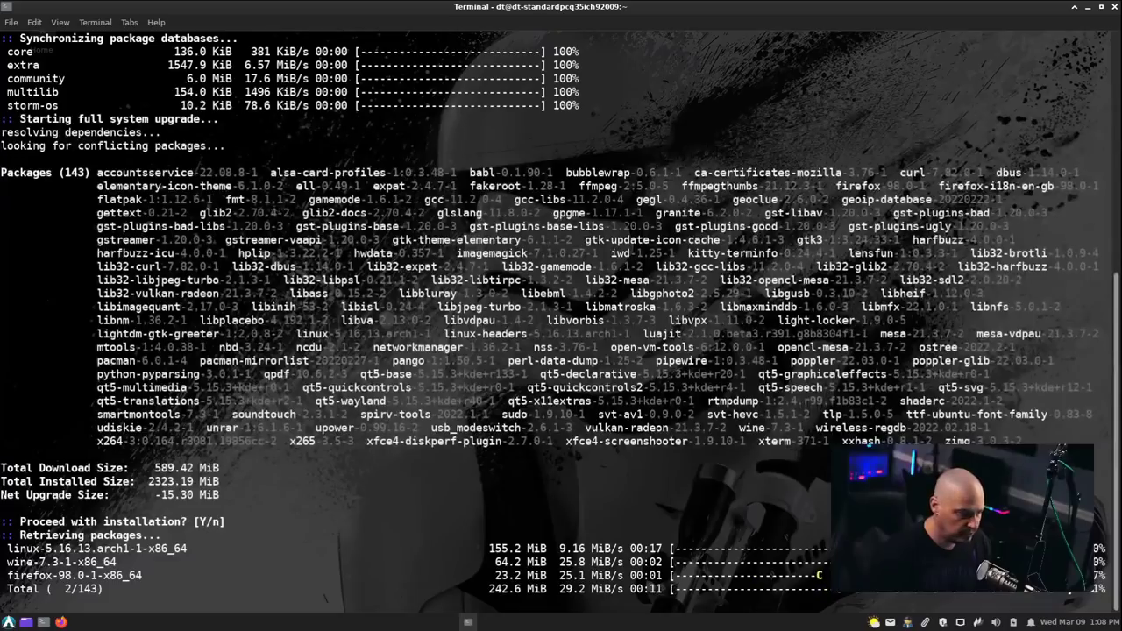
left_click(1074, 7)
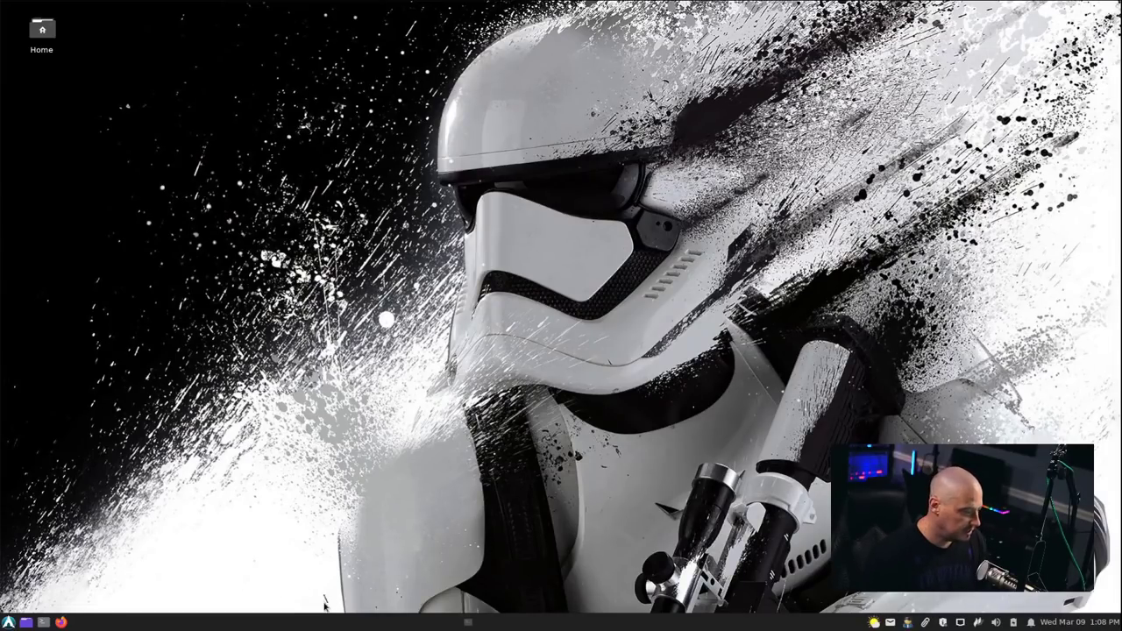
Open a new terminal window, maximize it and enlarge its text.
key("ctrl+alt+t")
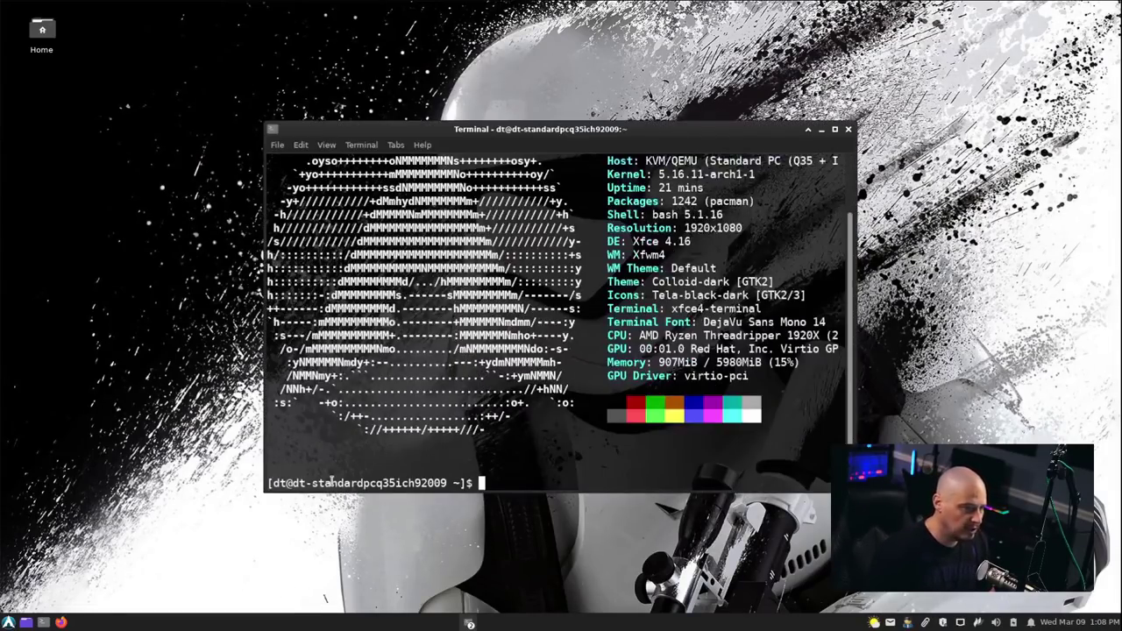
double_click(575, 131)
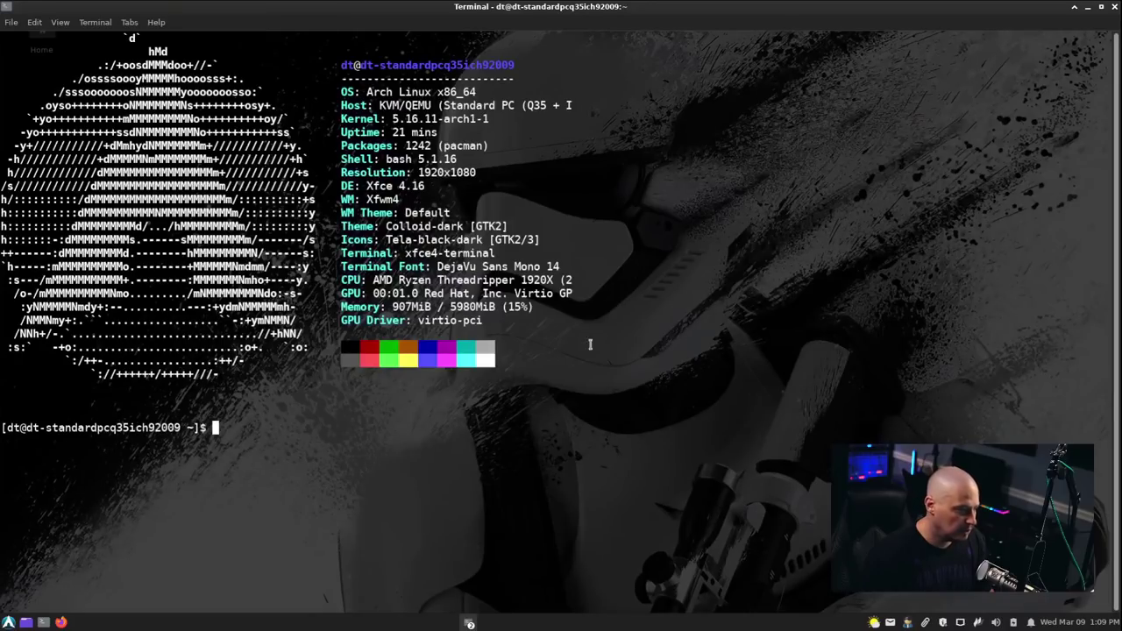
key("ctrl+plus")
key("ctrl+plus")
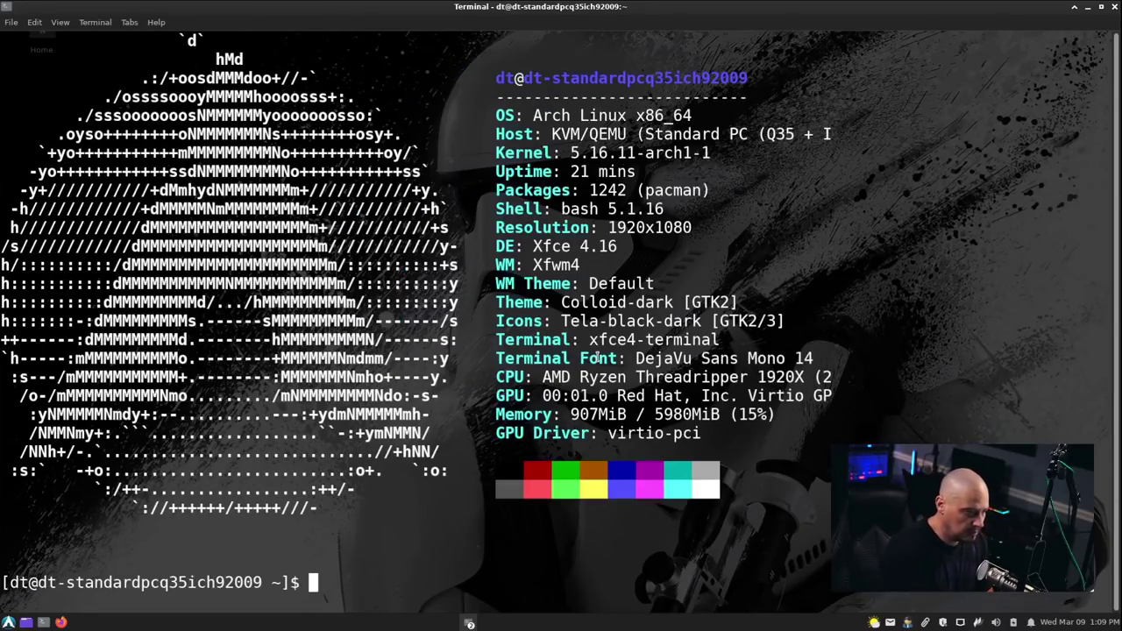
Try vim .bashrc and vi .bashrc, both not installed, then type nano .bashrc.
type("vim .bashrc")
key("Return")
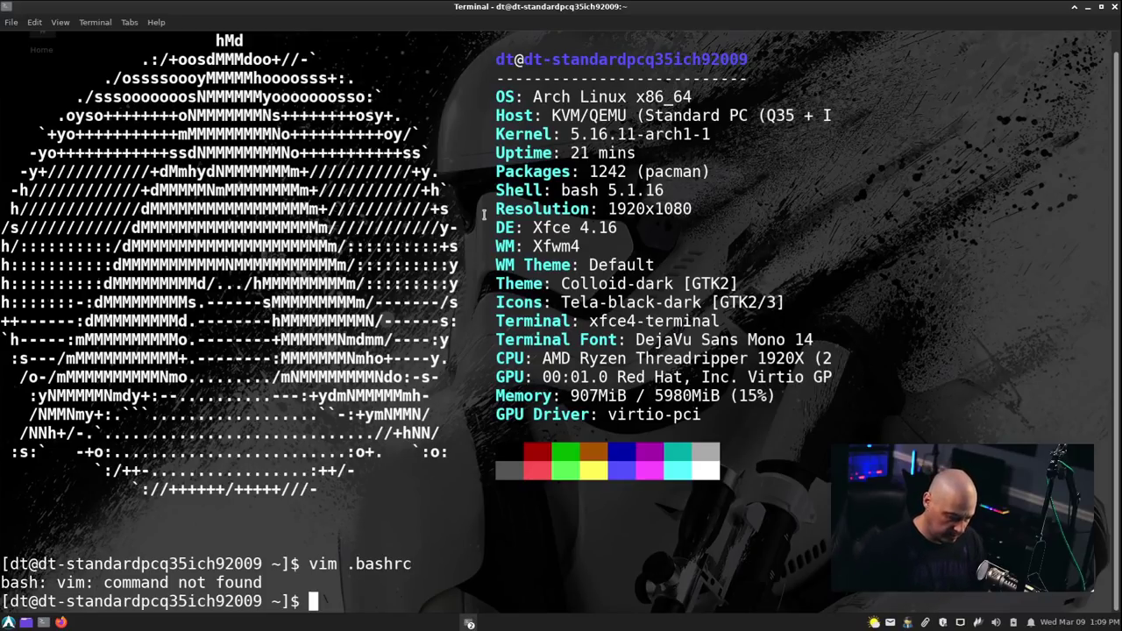
type("vi .bash")
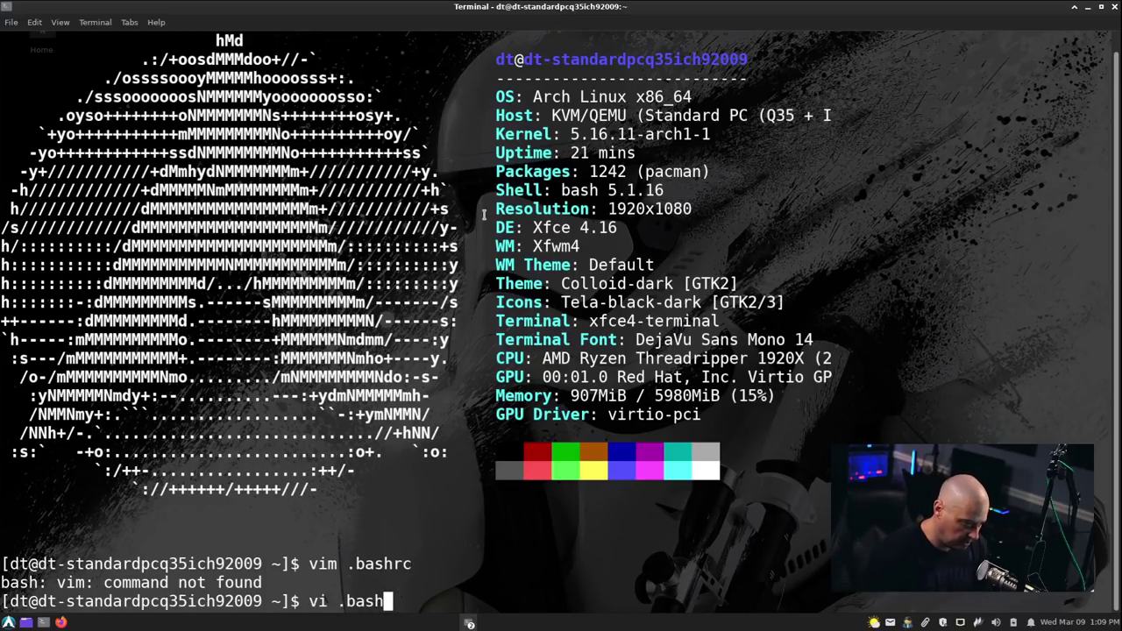
type("rc")
key("Return")
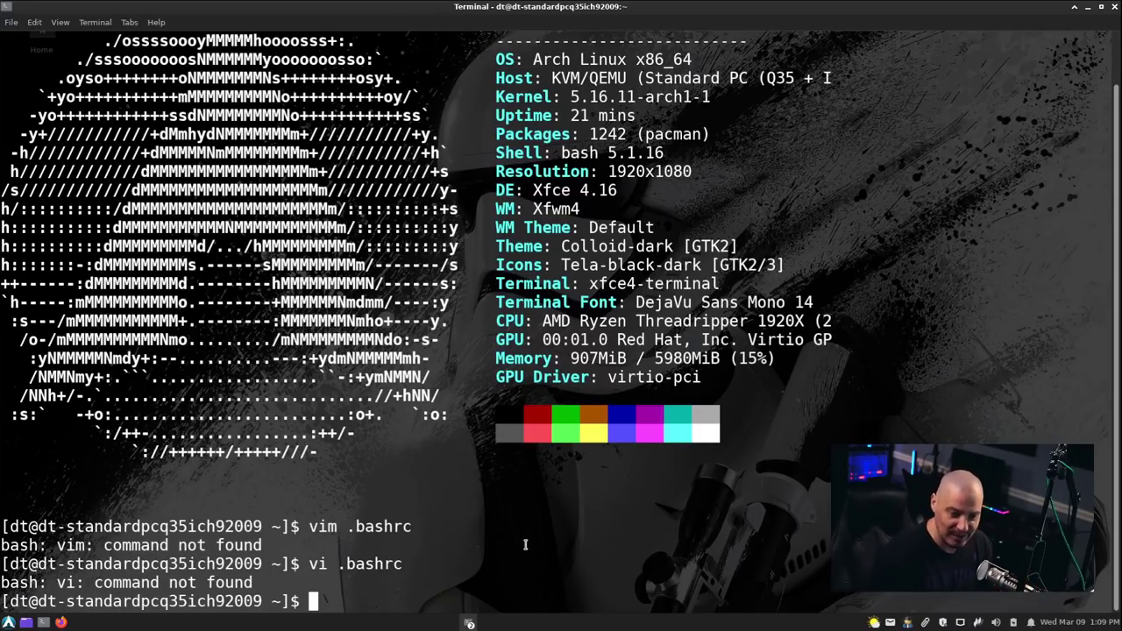
type("nano .bashrc")
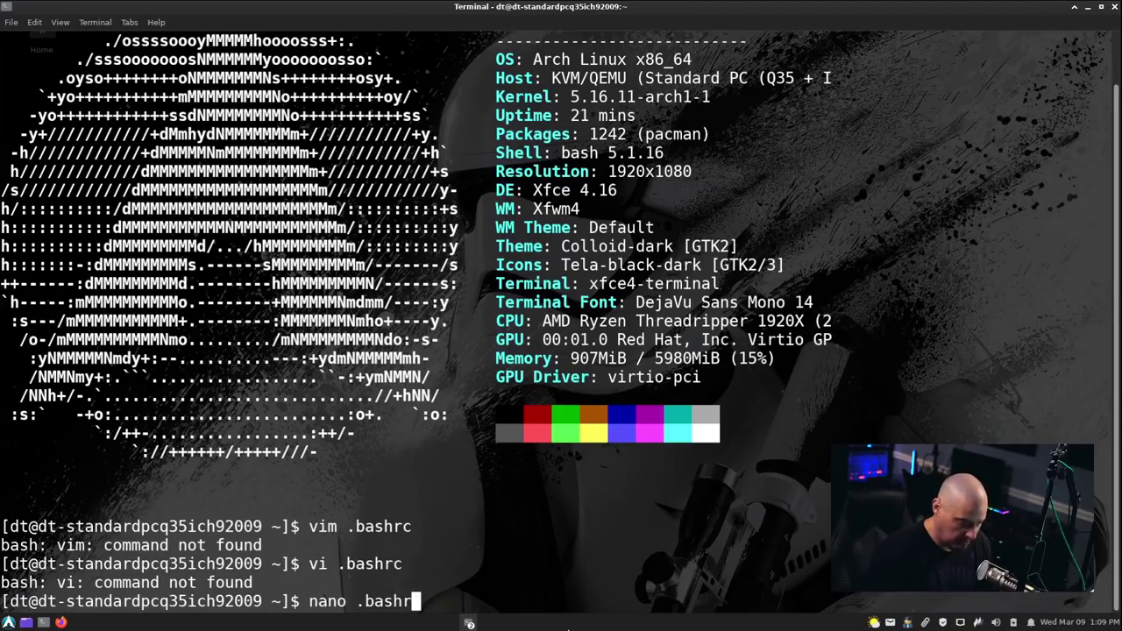
key("Return")
key("Down")
key("Down")
key("Down")
key("Down")
key("Down")
key("Down")
key("Down")
key("Down")
key("Down")
key("Down")
key("Down")
key("Down")
key("Down")
key("Down")
key("Down")
key("Down")
key("Down")
key("Down")
key("Down")
key("Down")
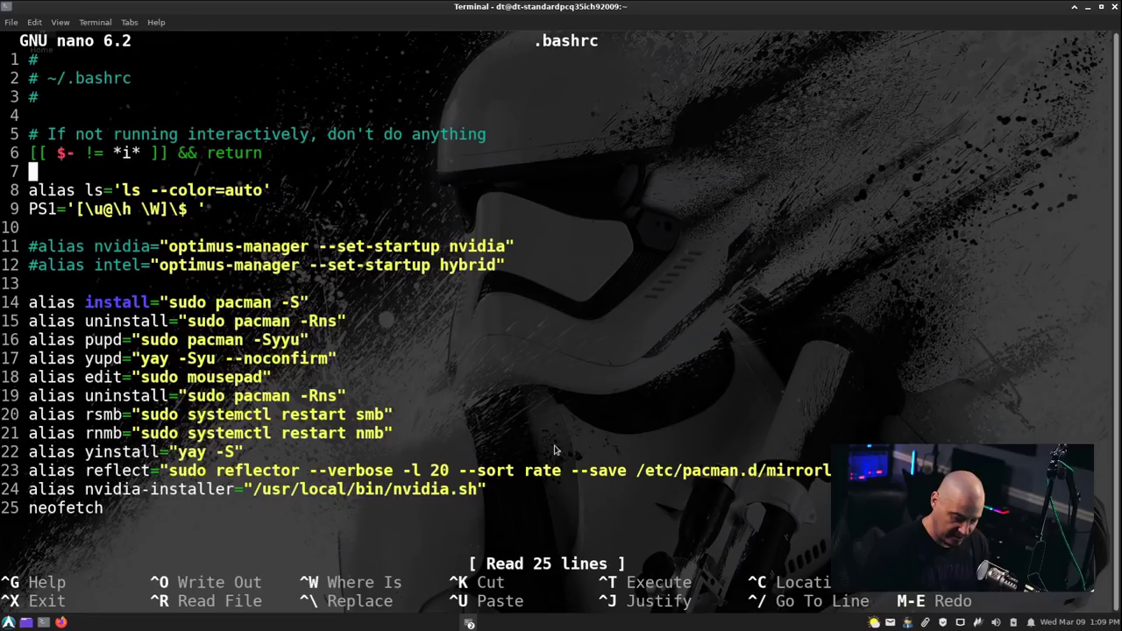
key("Up")
key("Up")
key("Up")
key("Up")
key("Up")
key("Up")
key("Up")
key("Up")
key("Up")
key("Up")
key("Up")
key("Up")
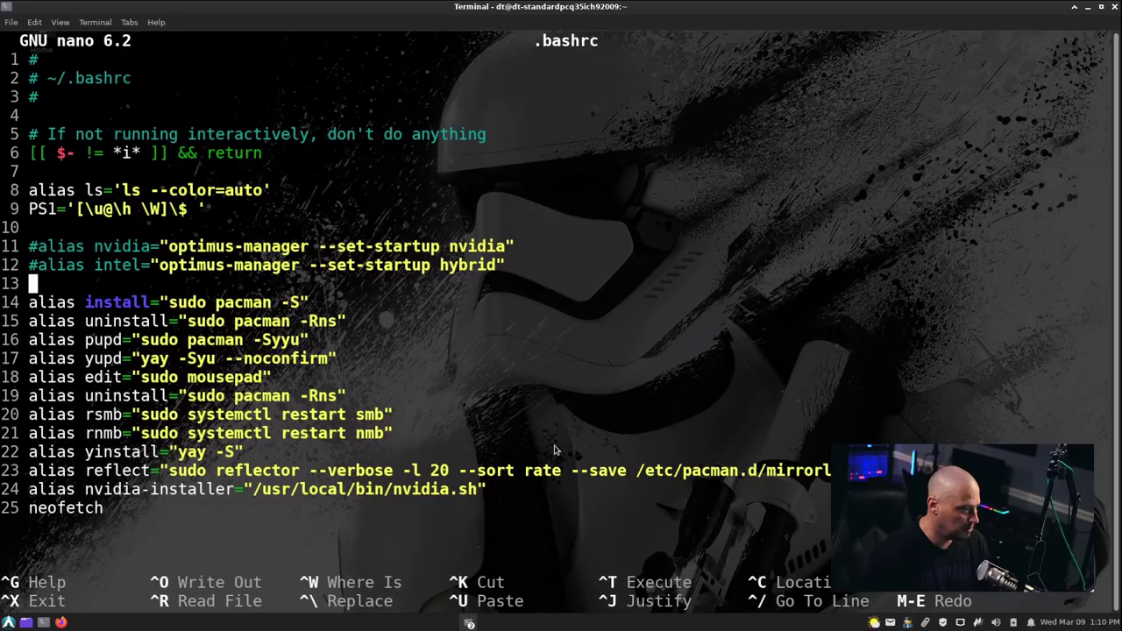
key("Down")
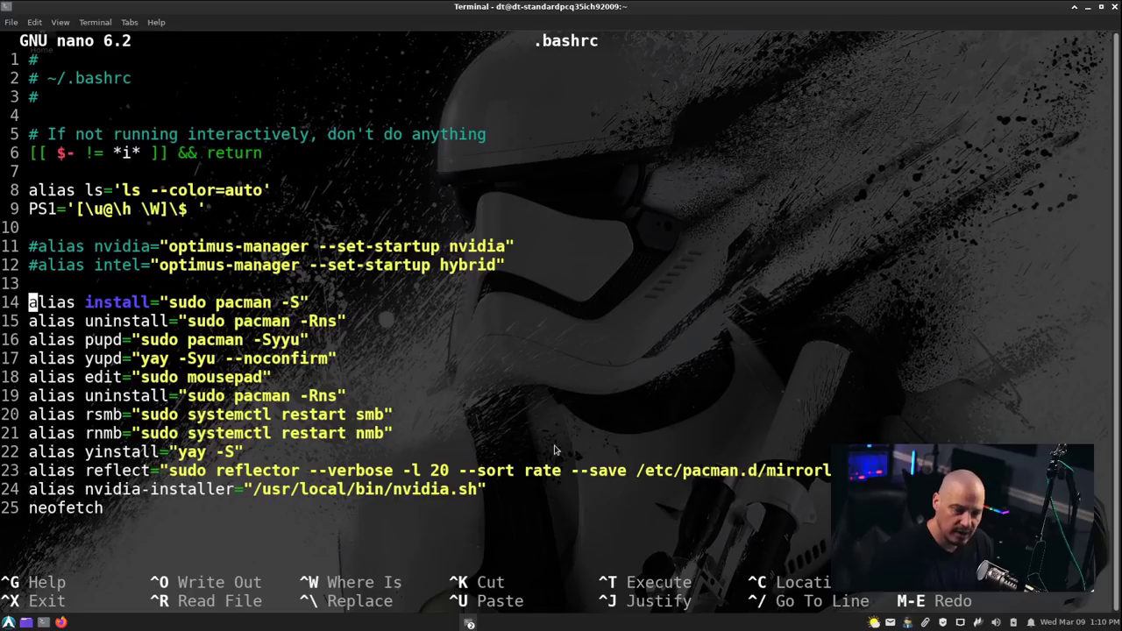
key("Down")
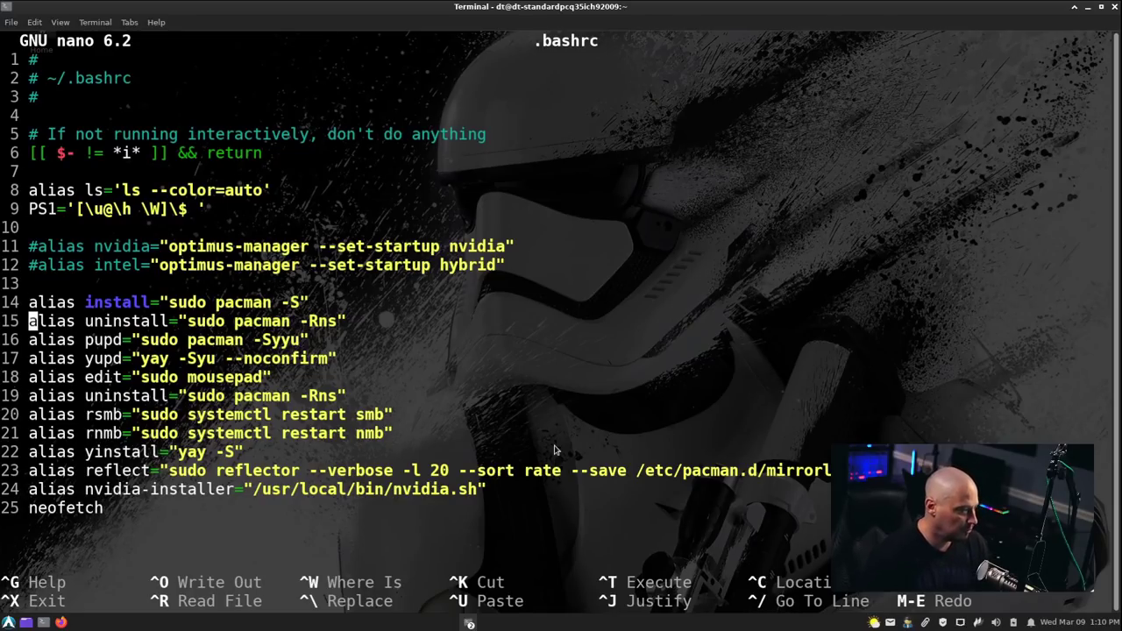
key("Down")
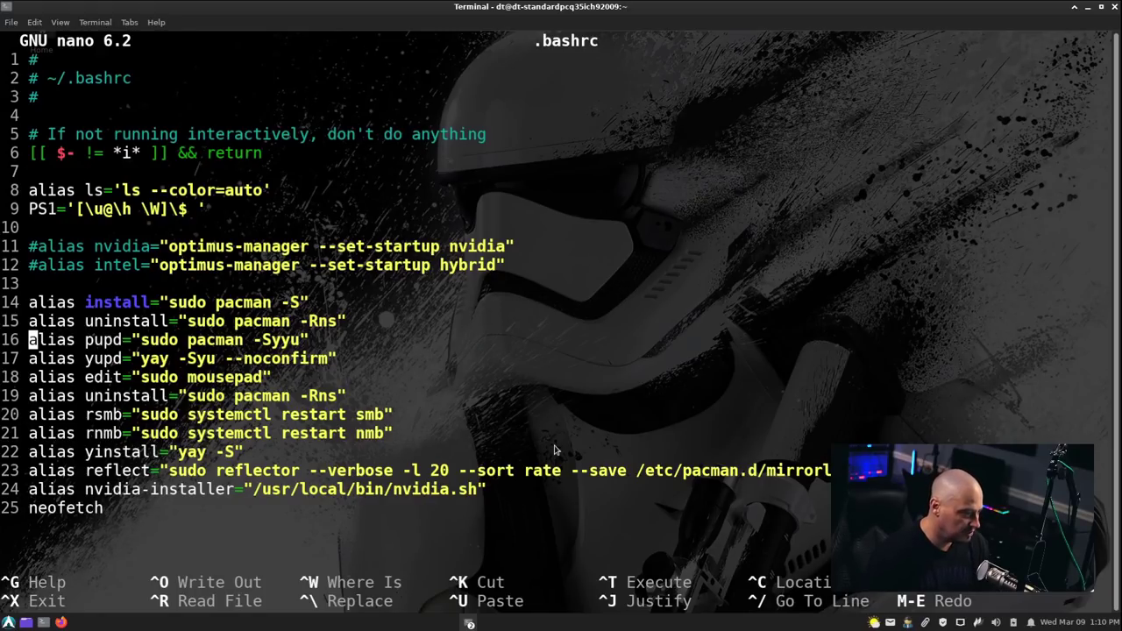
key("Down")
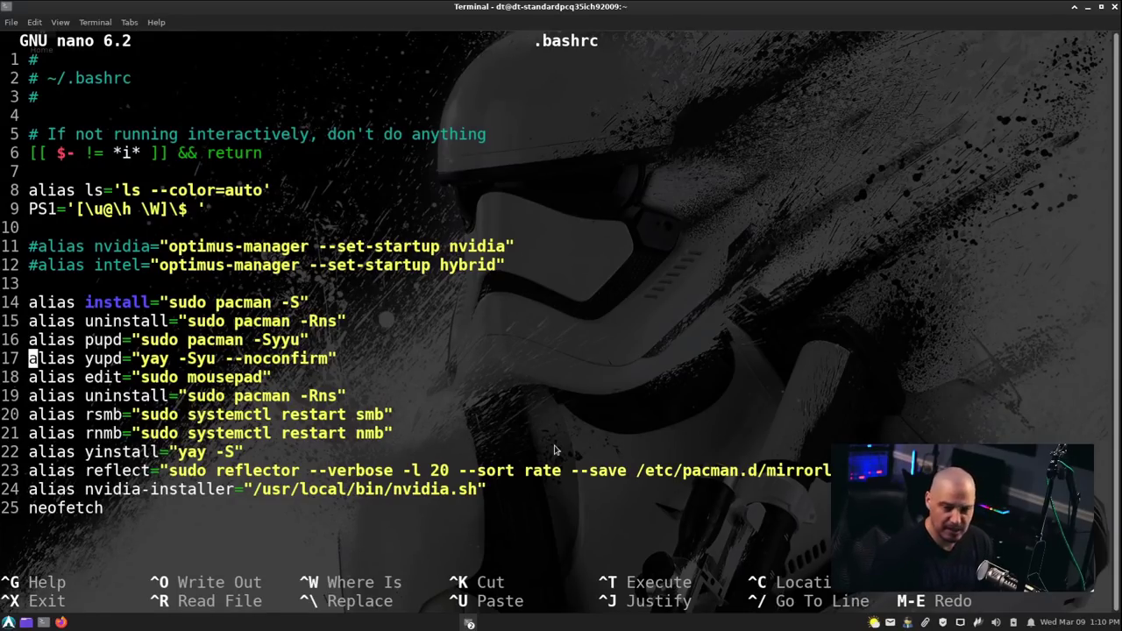
key("Up")
key("Down")
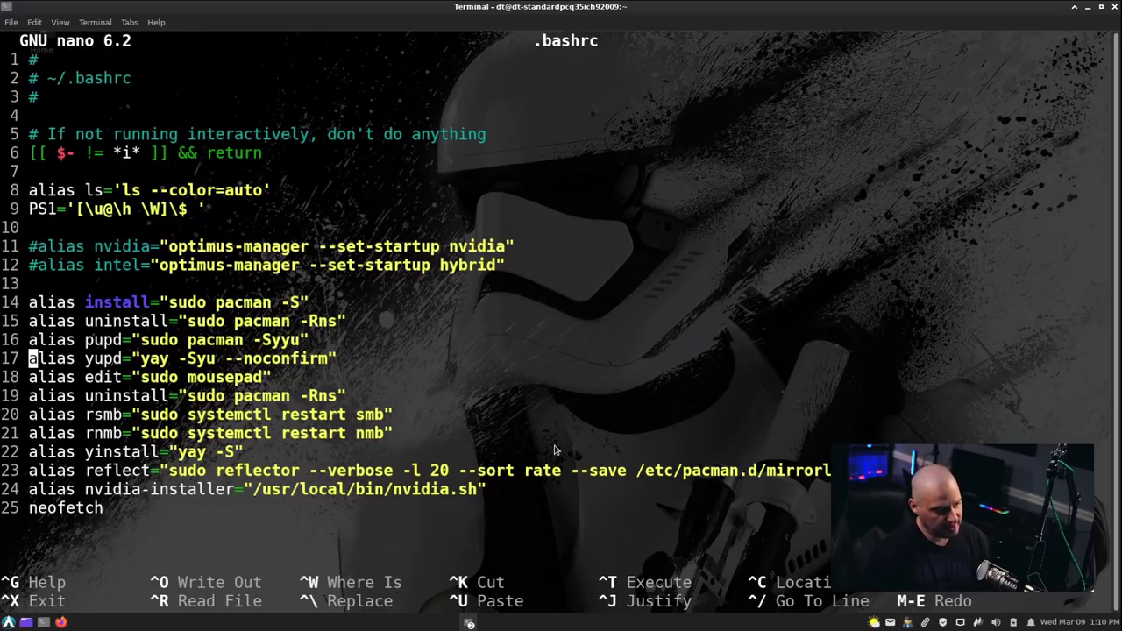
key("Down")
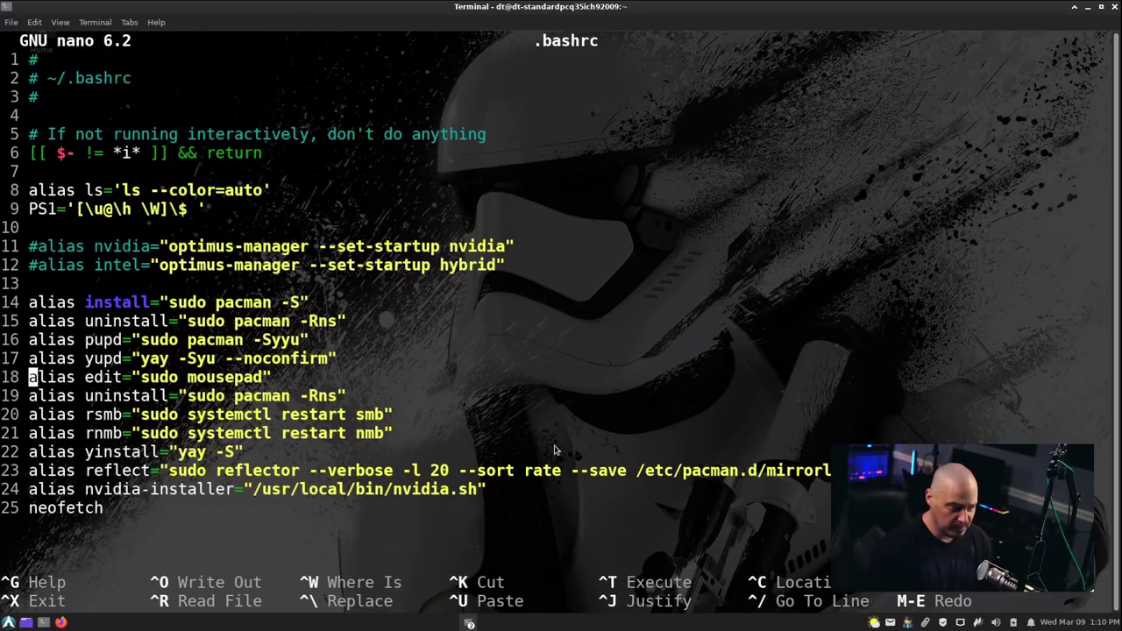
key("Right")
key("Right")
key("Right")
key("Right")
key("Right")
key("Right")
key("Right")
key("Right")
key("Right")
key("Right")
key("Right")
key("Right")
key("Right")
key("Right")
key("Left")
key("Left")
key("Left")
key("Left")
key("Left")
key("Left")
key("Left")
key("Left")
key("Left")
key("Left")
key("Left")
key("Left")
key("Left")
key("Left")
key("Left")
key("Left")
key("Left")
key("Left")
key("Right")
key("Right")
key("Right")
key("Right")
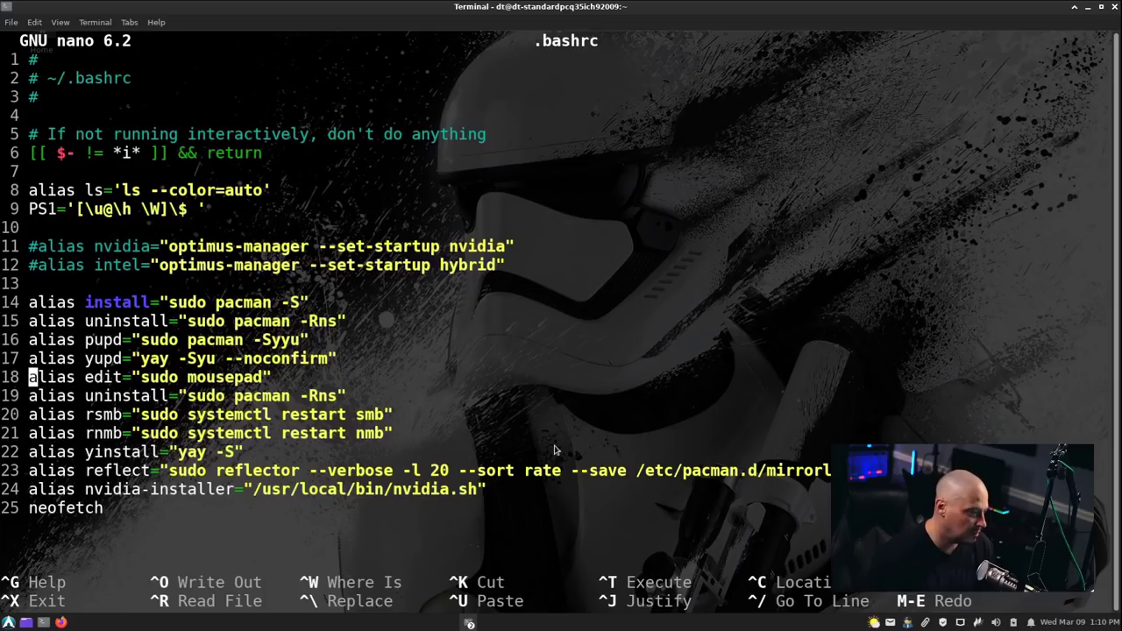
key("Right")
key("Right")
key("Right")
key("Right")
key("Right")
key("Right")
key("Right")
key("Right")
key("Right")
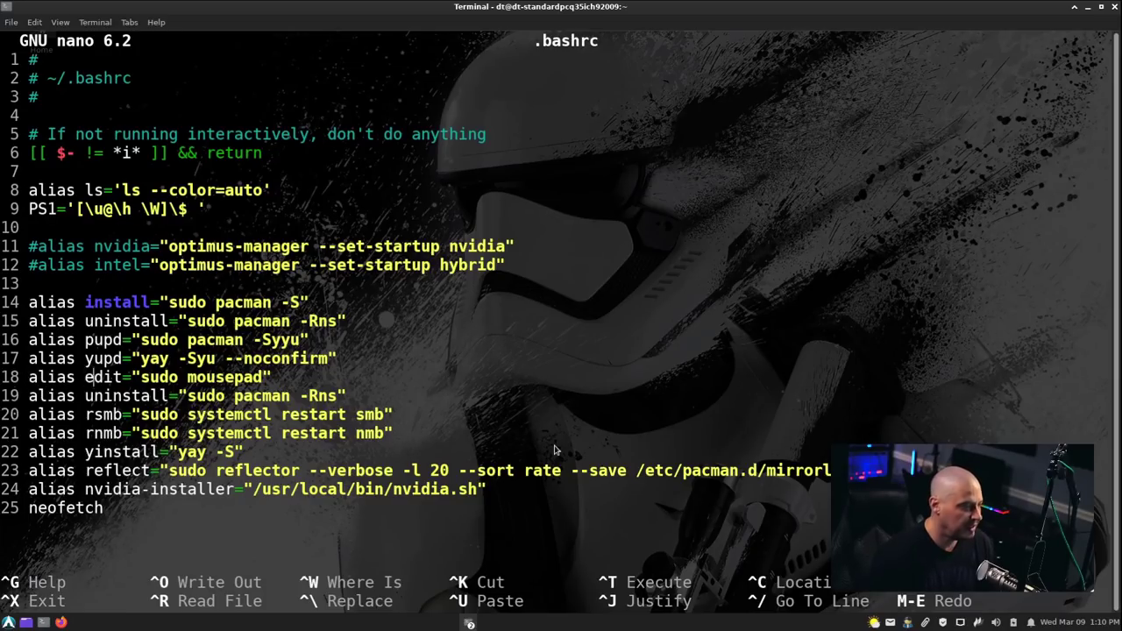
key("Left")
key("Left")
key("Left")
key("Left")
key("Left")
key("Left")
key("Left")
key("Left")
key("Left")
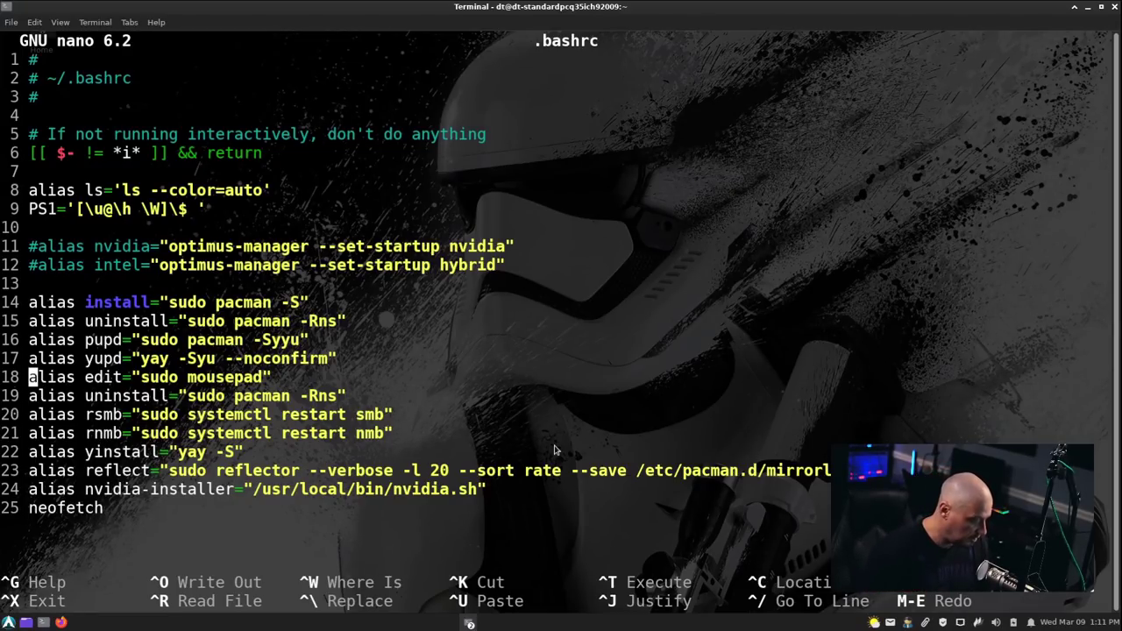
Quit nano unchanged and open test.txt in Mousepad with the edit alias.
key("ctrl+x")
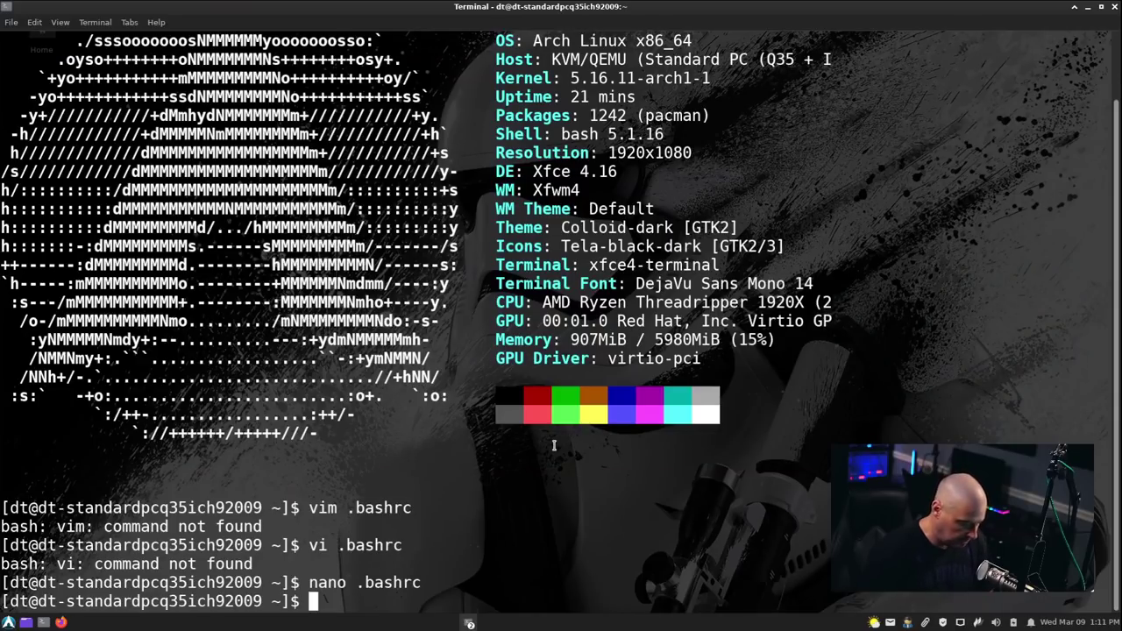
type("edit ")
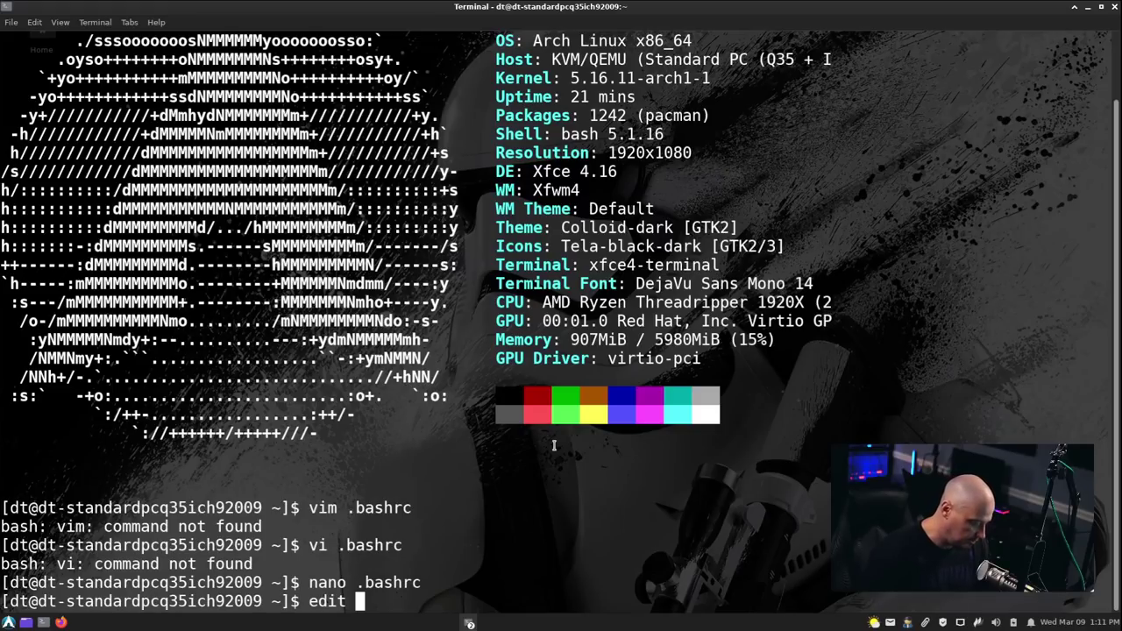
type("test.tx")
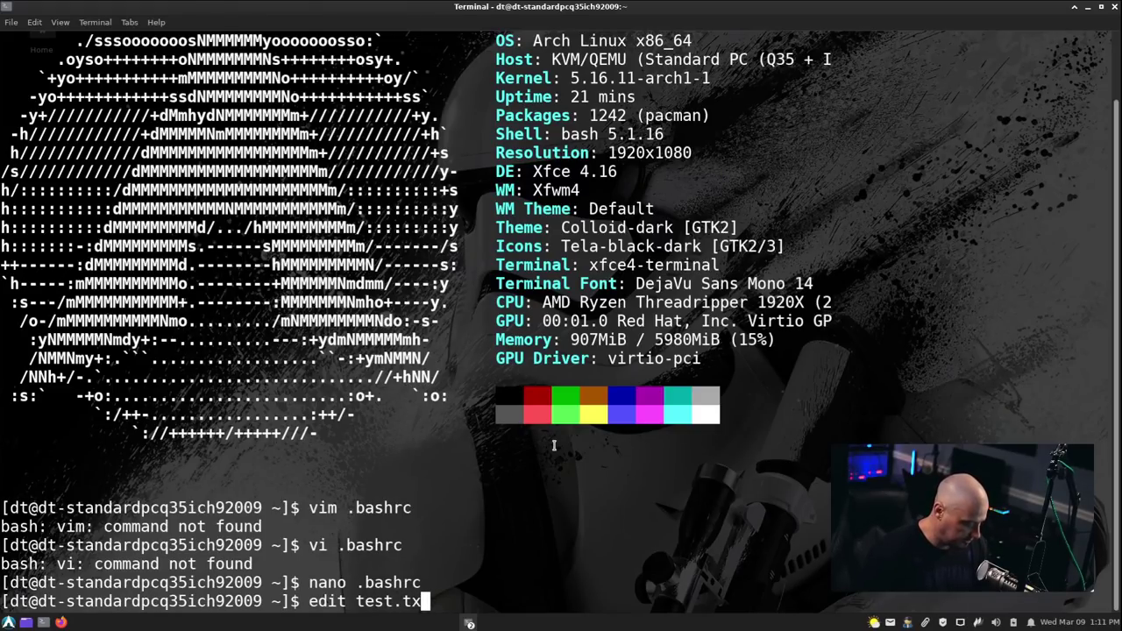
type("t")
key("Return")
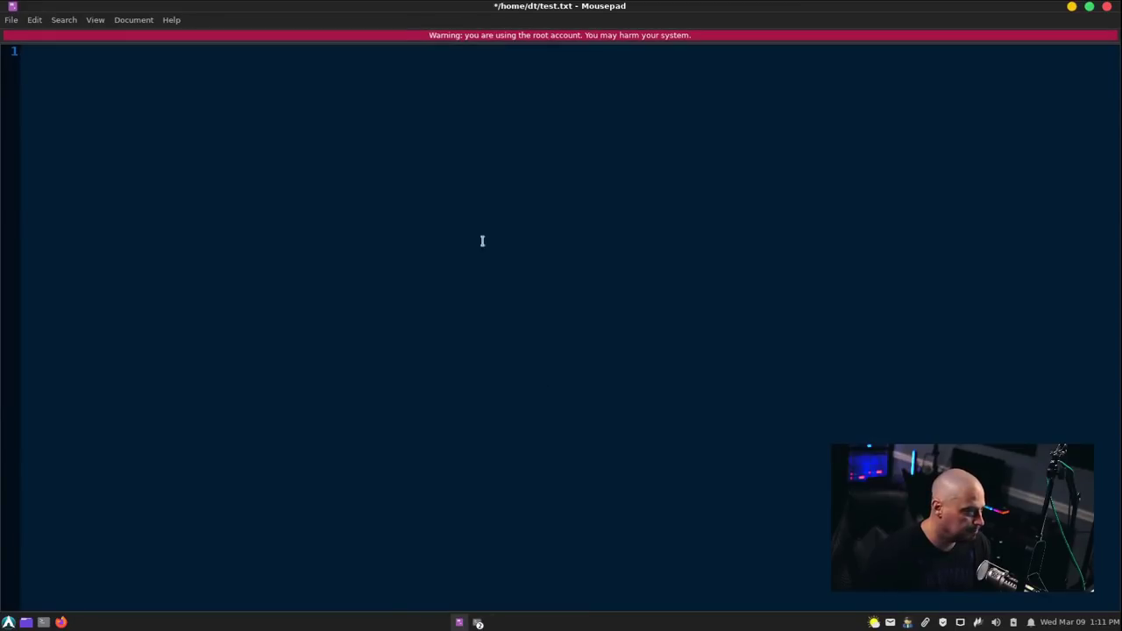
Type 'This is a test!' into test.txt, save it, and close Mousepad.
type("This is a test!")
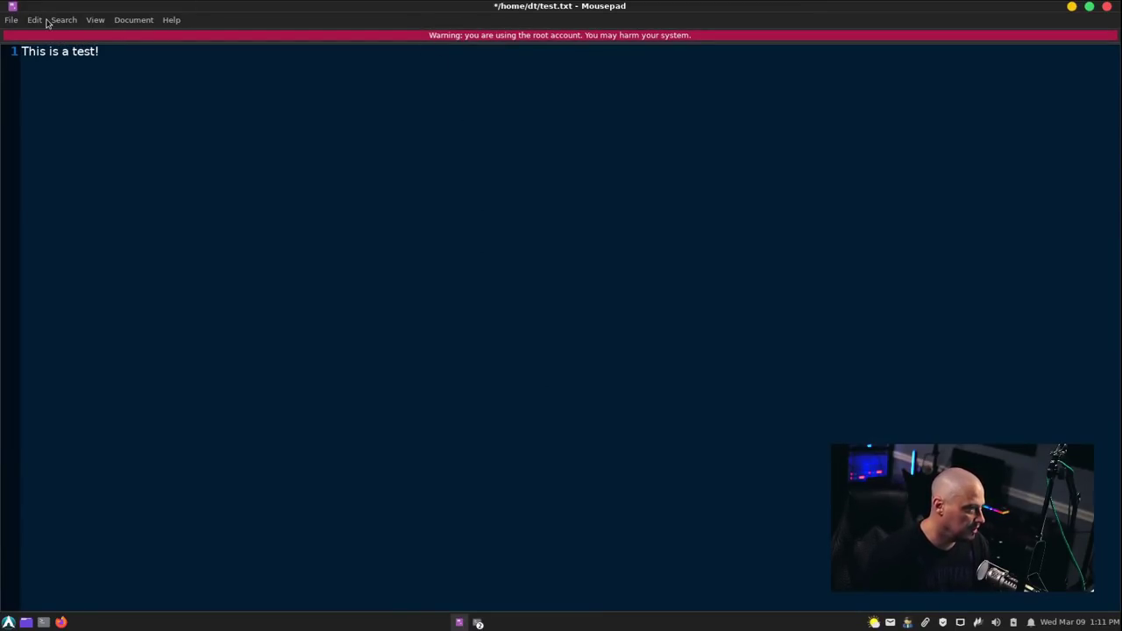
left_click(10, 21)
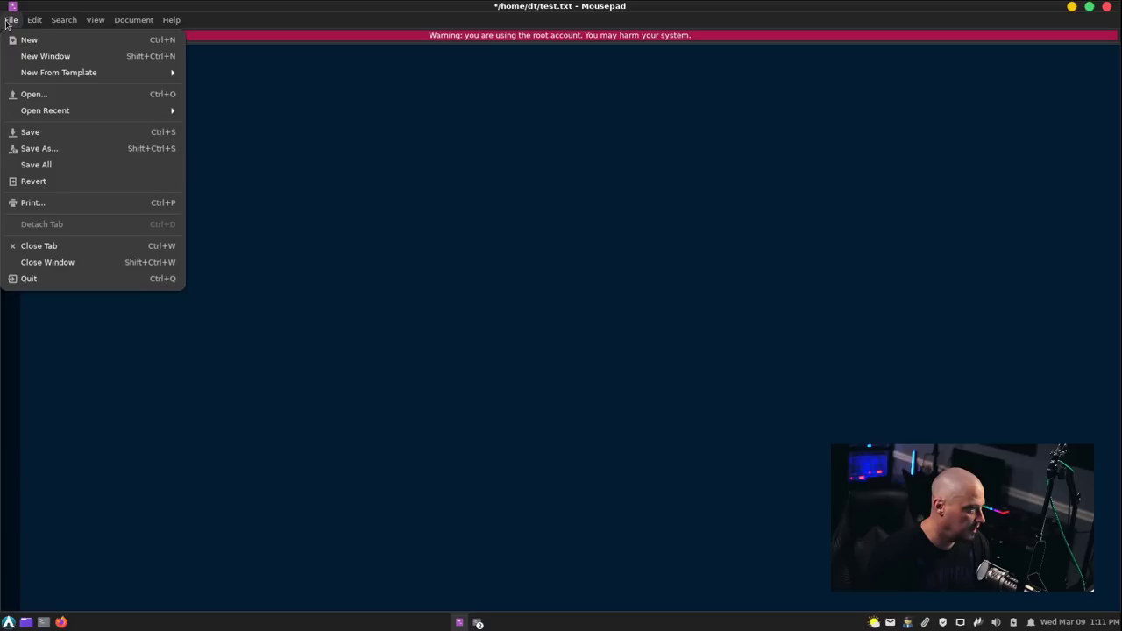
left_click(60, 135)
left_click(1107, 7)
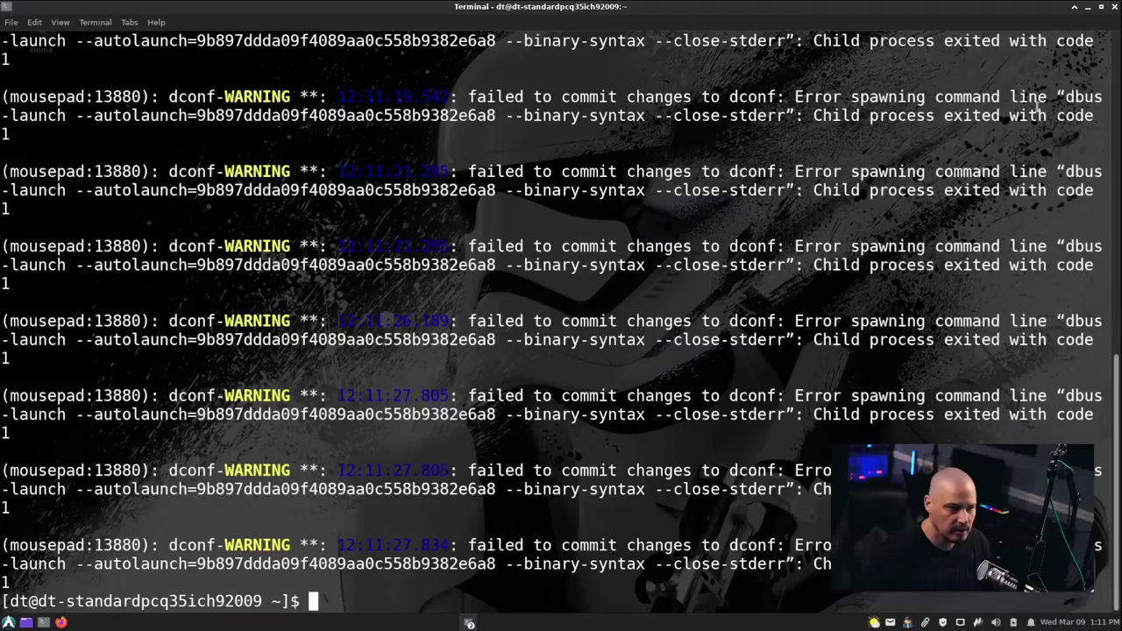
List the home folder with ls, then with ls -l to show file owners.
type("ls")
key("Return")
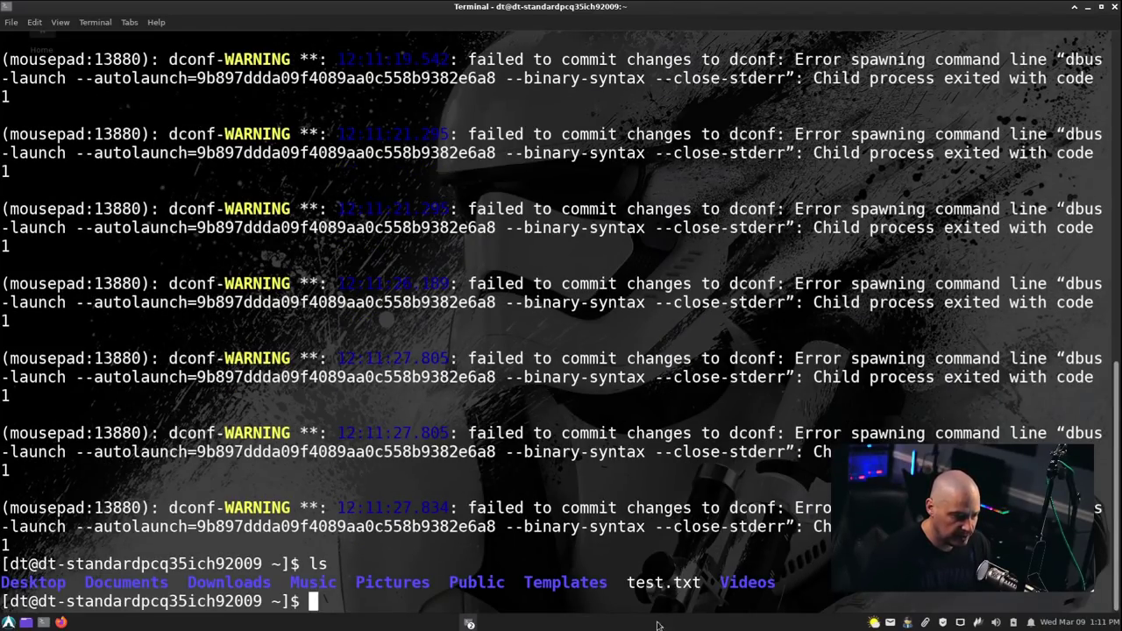
type("ls -")
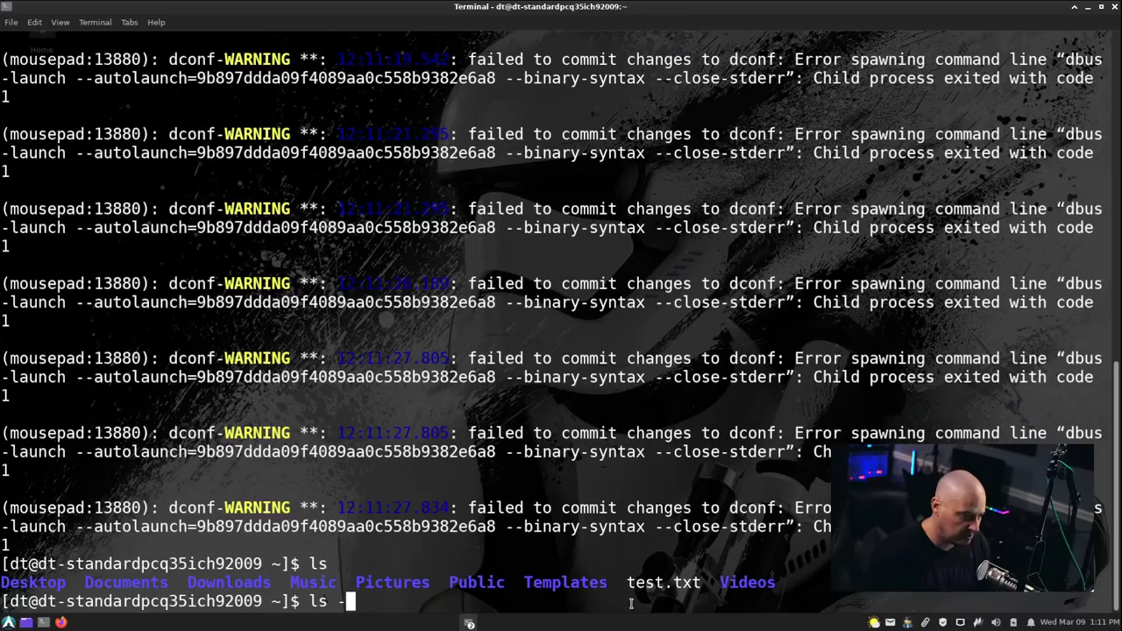
type("l")
key("Return")
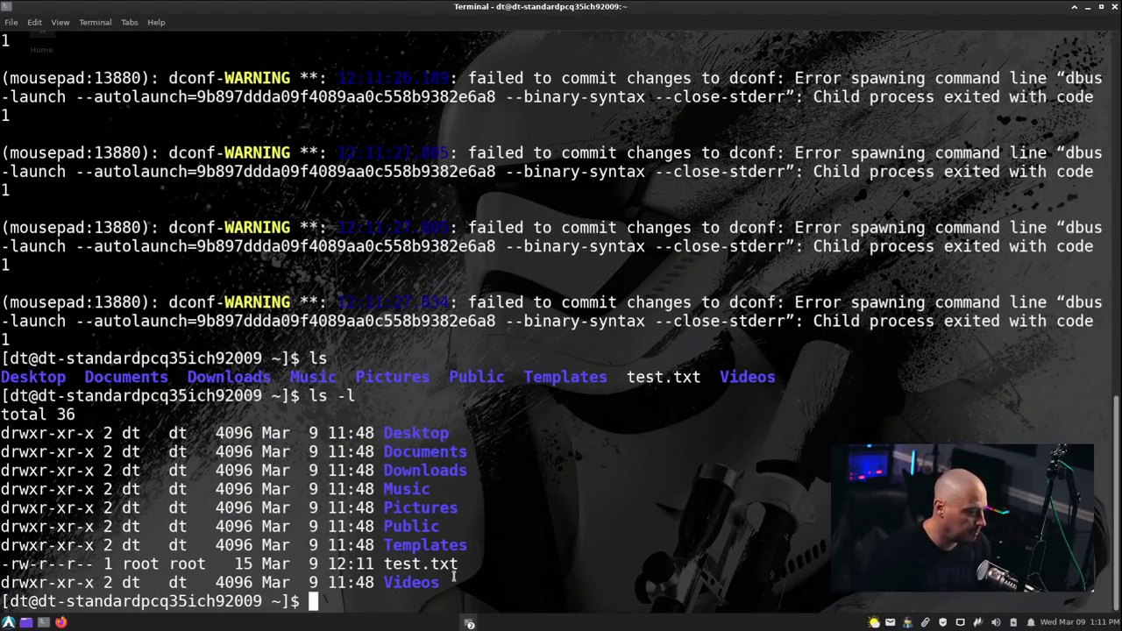
Highlight test.txt's root root ownership line, clear it, and recall earlier commands.
left_click_drag(461, 565, 6, 565)
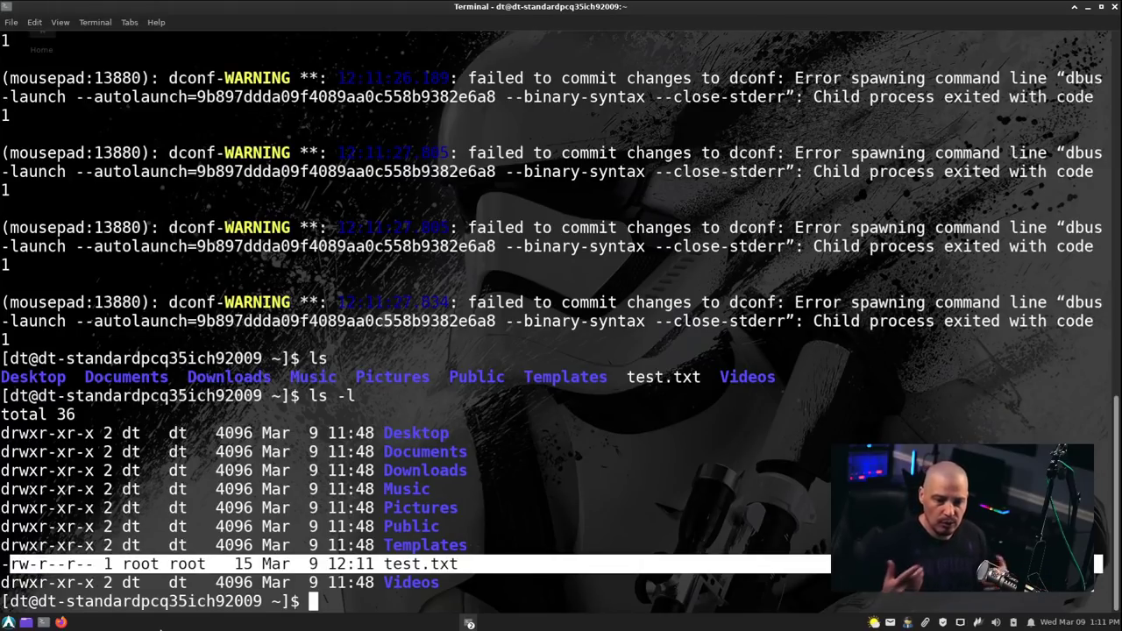
left_click(451, 593)
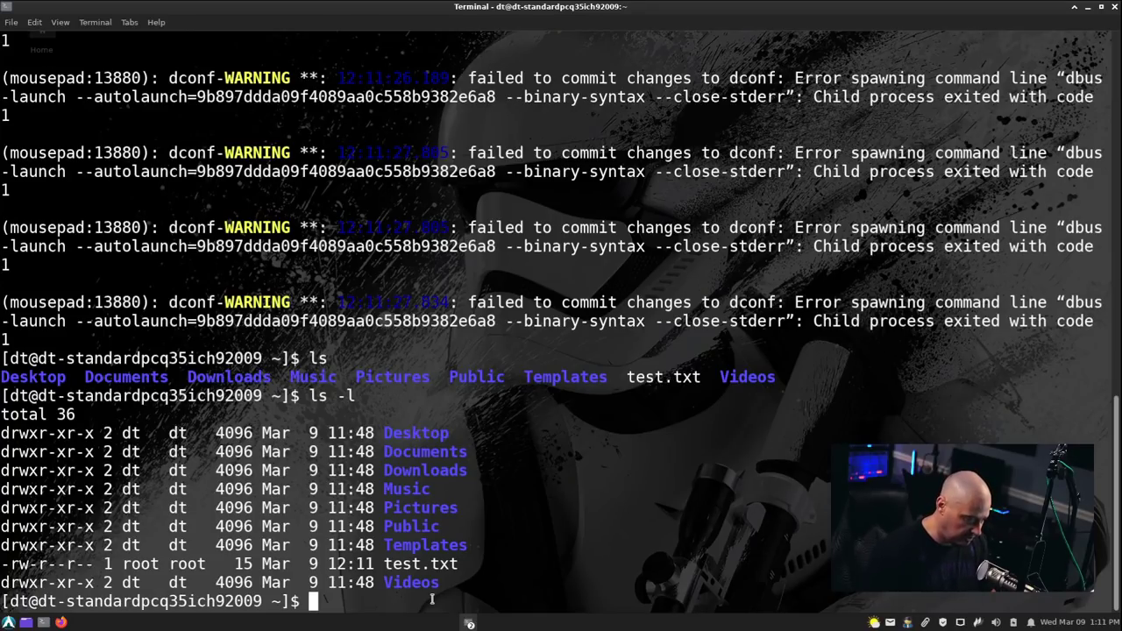
key("Up")
key("Up")
key("Up")
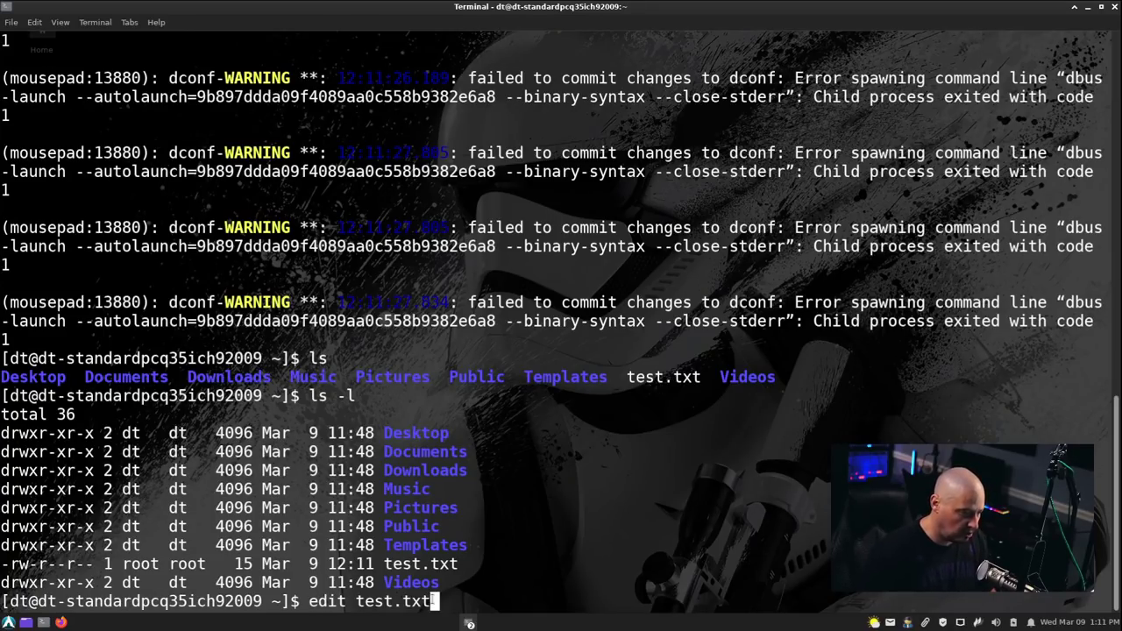
Reopen .bashrc in nano and rename the sudo edit alias on line 18 to sedit.
key("Up")
key("Return")
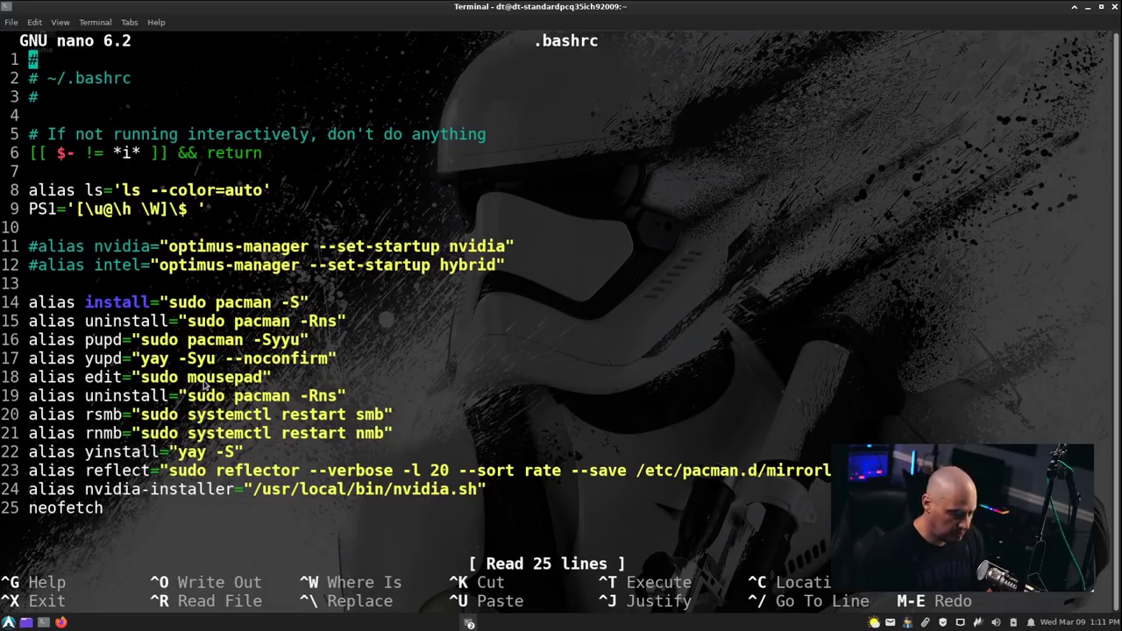
key("Down")
key("Down")
key("Down")
key("Down")
key("Down")
key("Down")
key("Down")
key("Down")
key("Down")
key("Down")
key("Down")
key("Down")
key("Down")
key("Down")
key("Down")
key("Down")
key("Down")
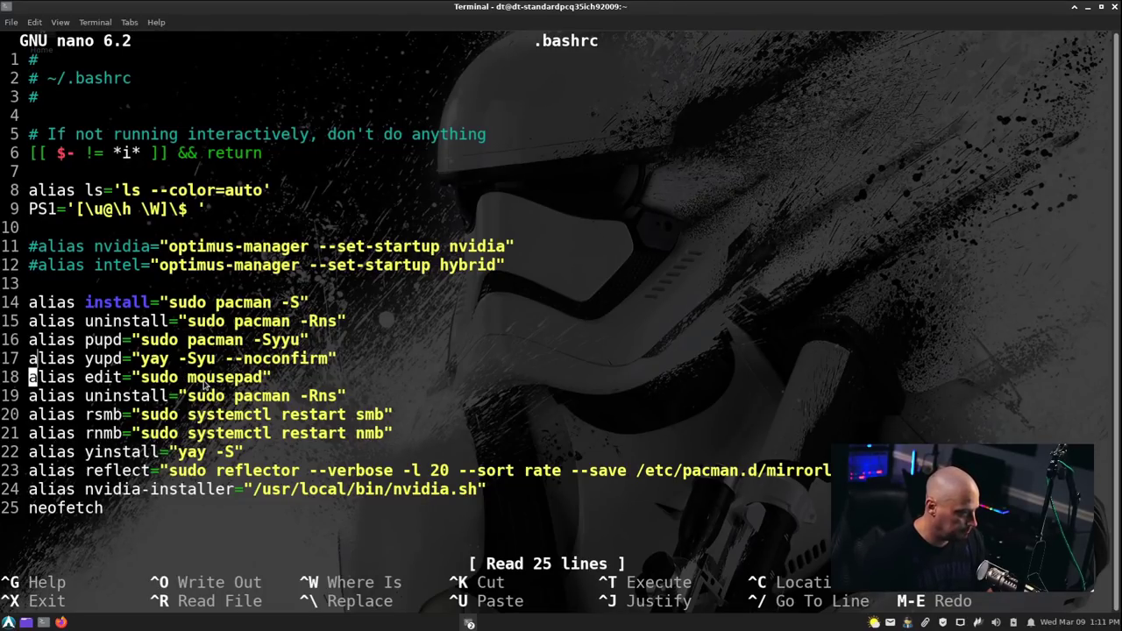
key("Right")
key("Right")
key("Right")
key("Right")
key("Right")
key("Right")
type("s")
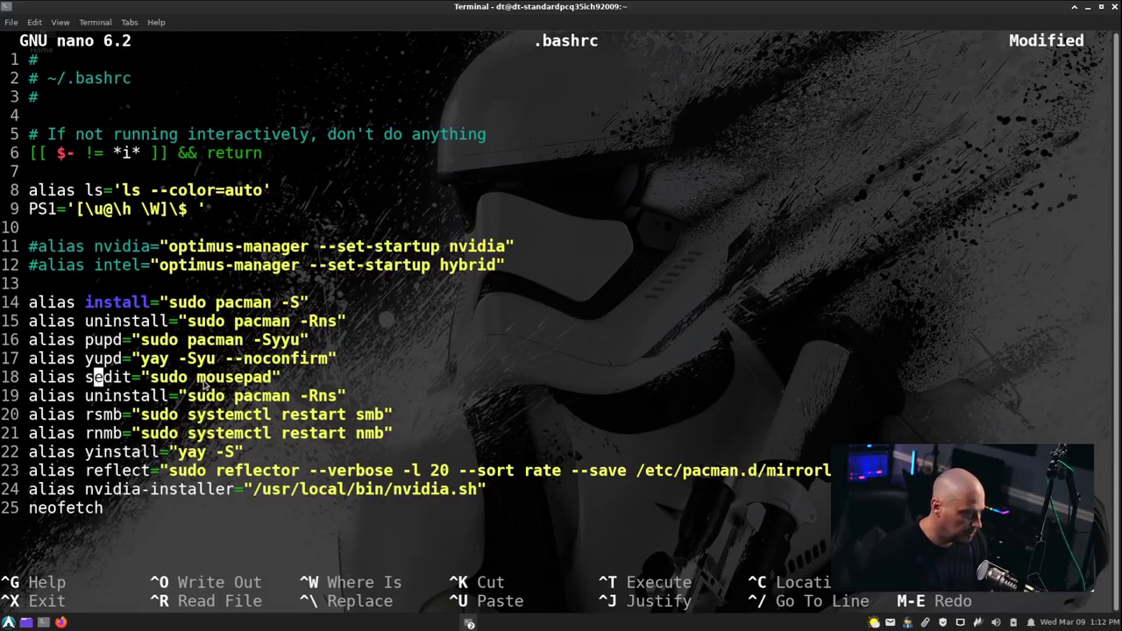
key("Right")
key("Right")
key("Right")
key("Right")
key("Right")
key("Right")
key("Right")
key("Right")
key("Right")
key("Right")
key("Right")
key("Right")
key("Right")
key("Right")
key("Right")
key("Right")
key("Right")
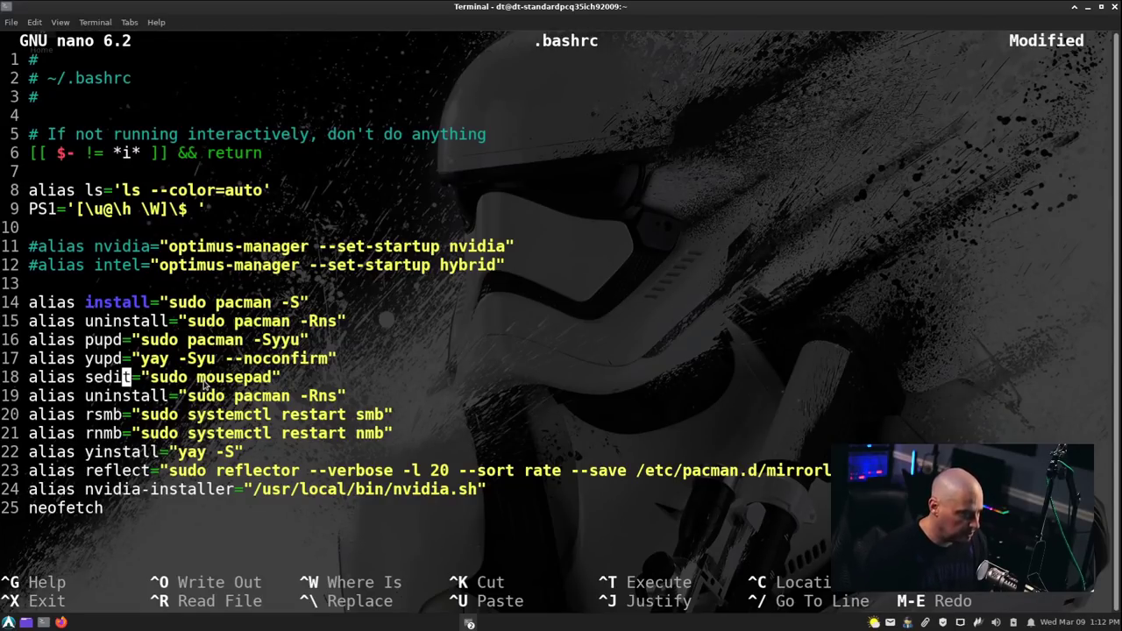
Insert a new line above it reading alias edit="mousepad".
key("Home")
key("Return")
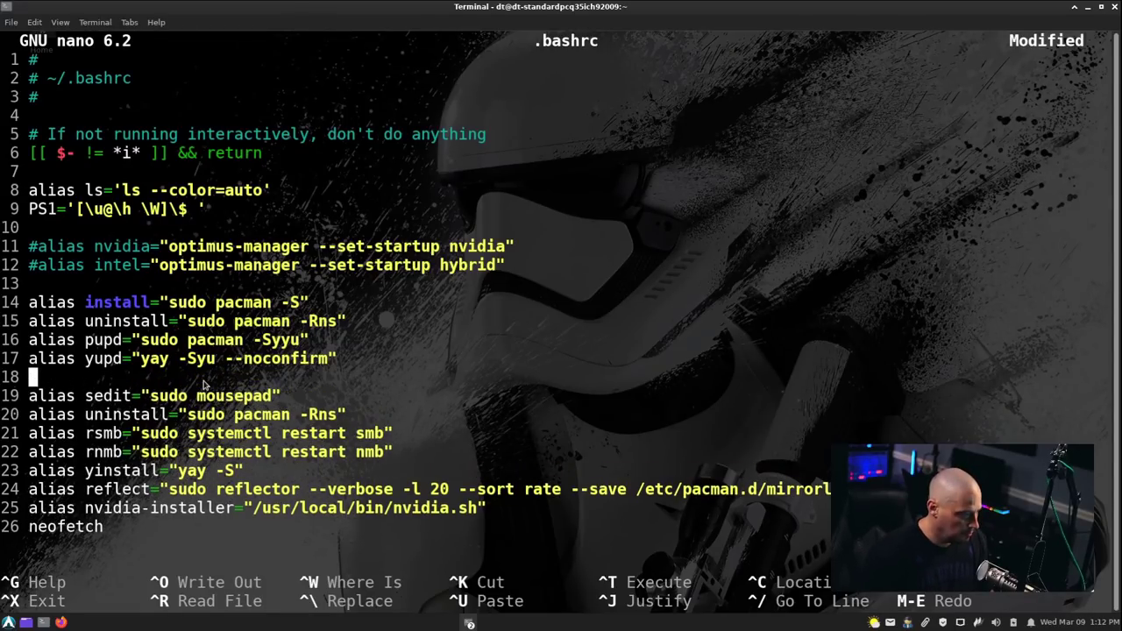
type("alias edit=")
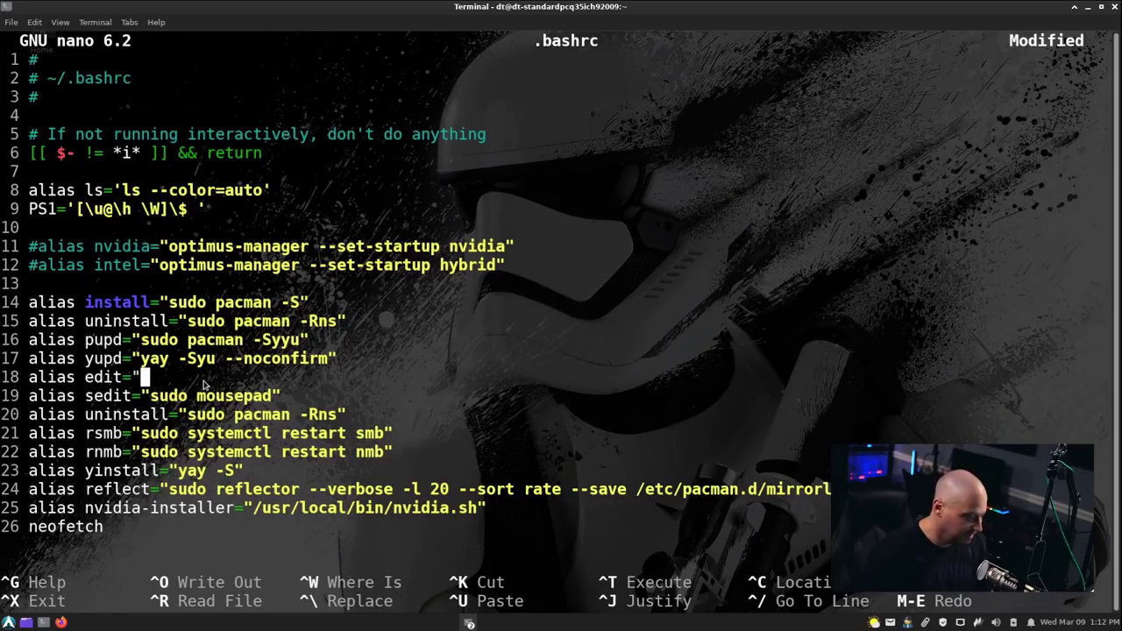
type("mousepad")
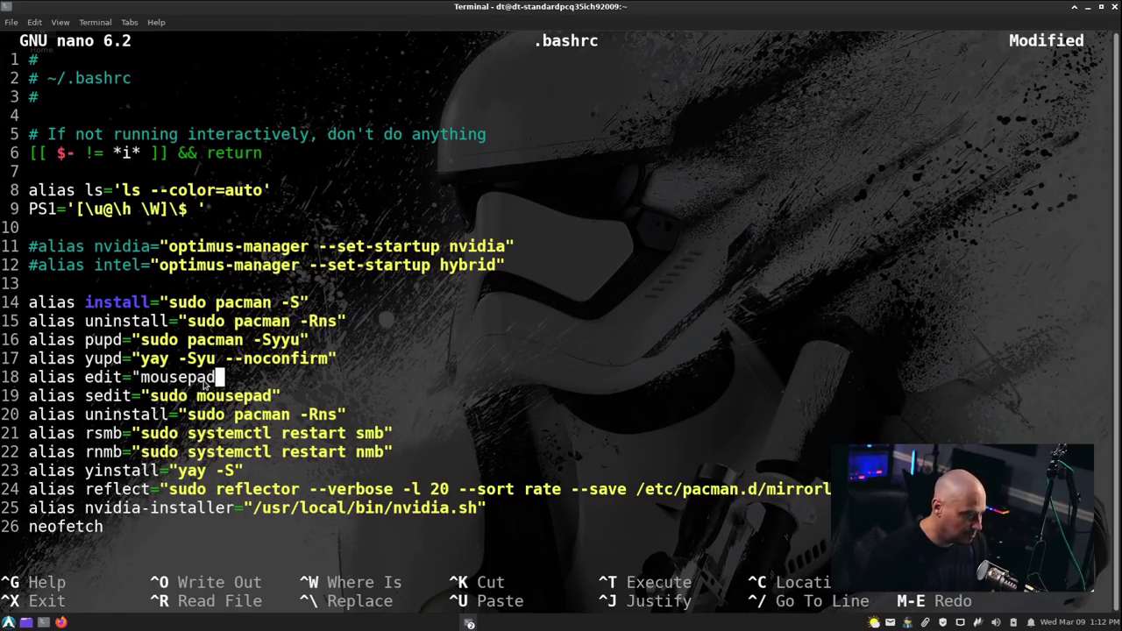
type("\"")
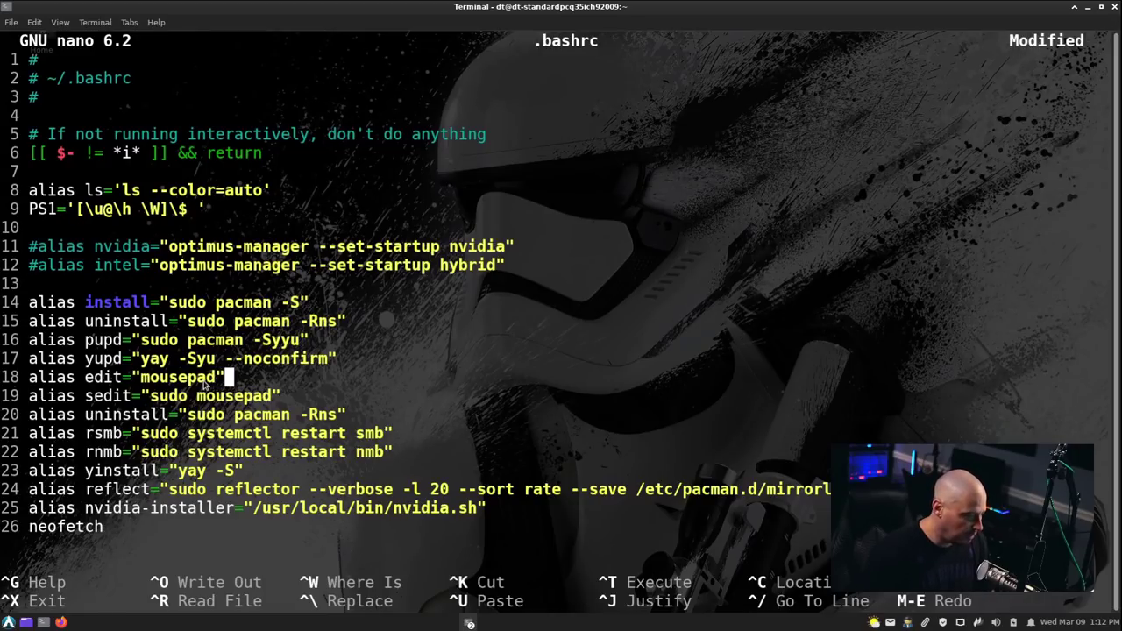
Save the modified .bashrc and exit nano.
key("ctrl+x")
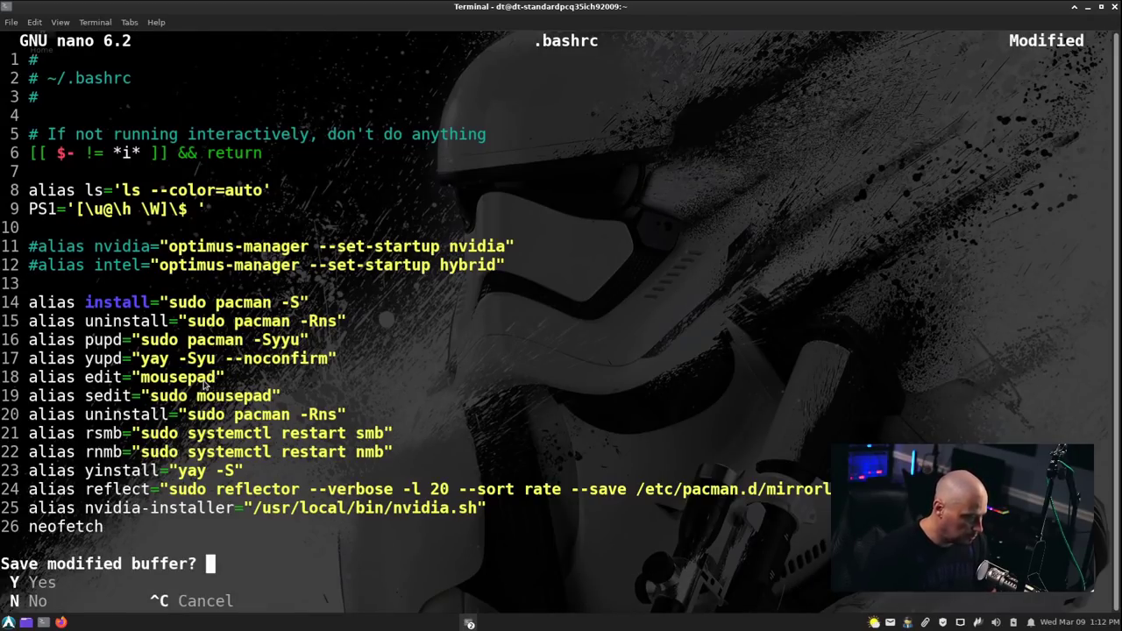
key("y")
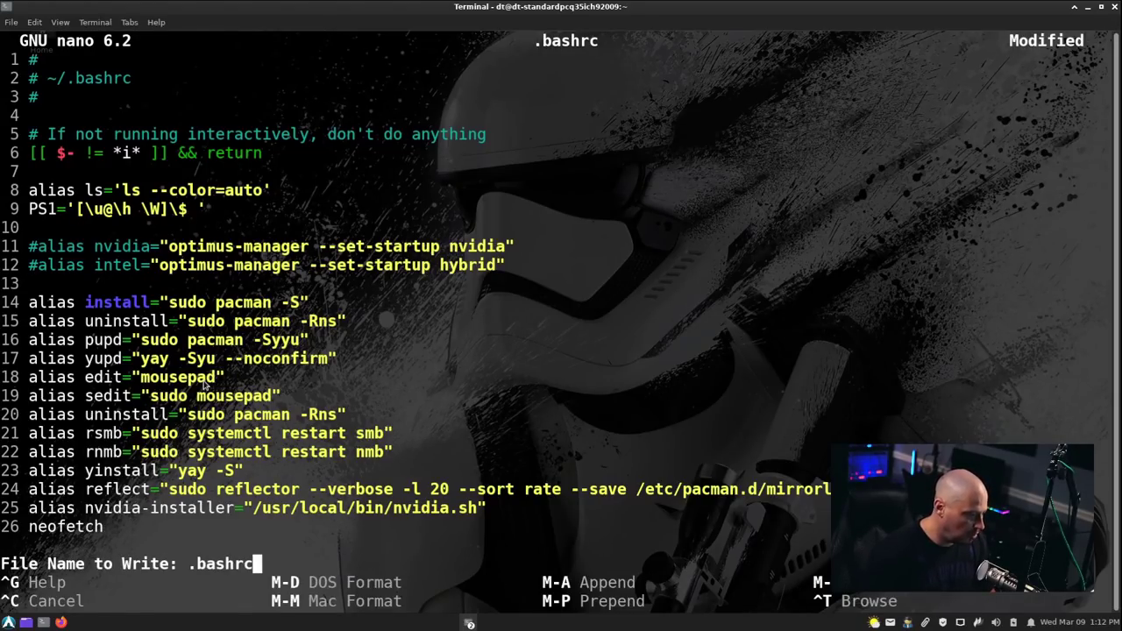
key("Return")
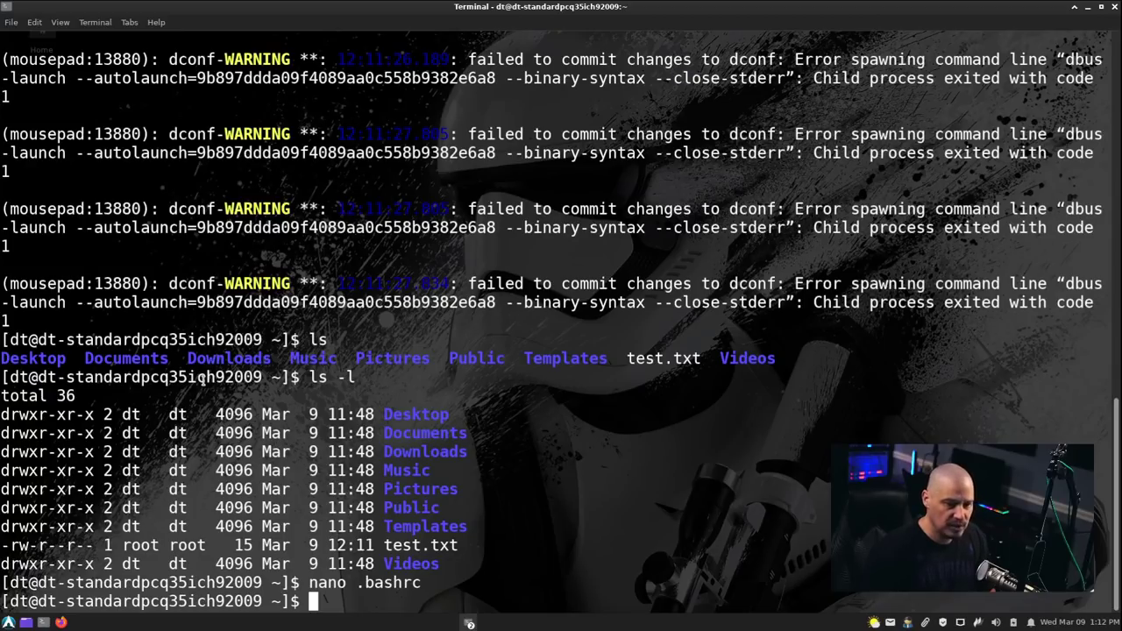
type("edit ")
type("test")
type("2.s")
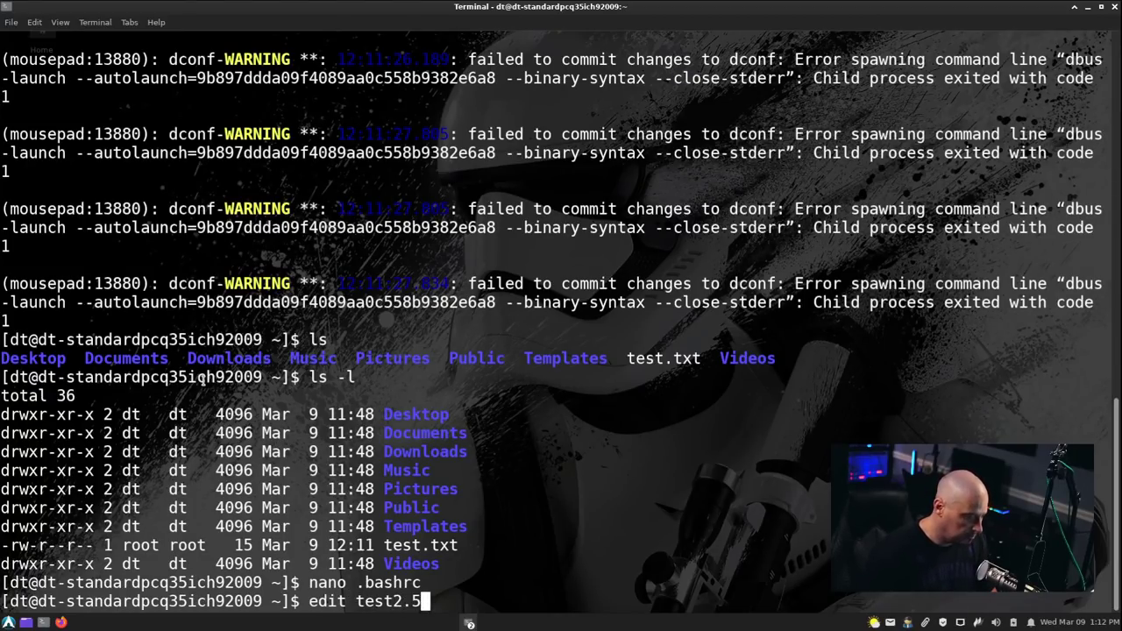
key("BackSpace")
type("txt")
key("Return")
type("This i")
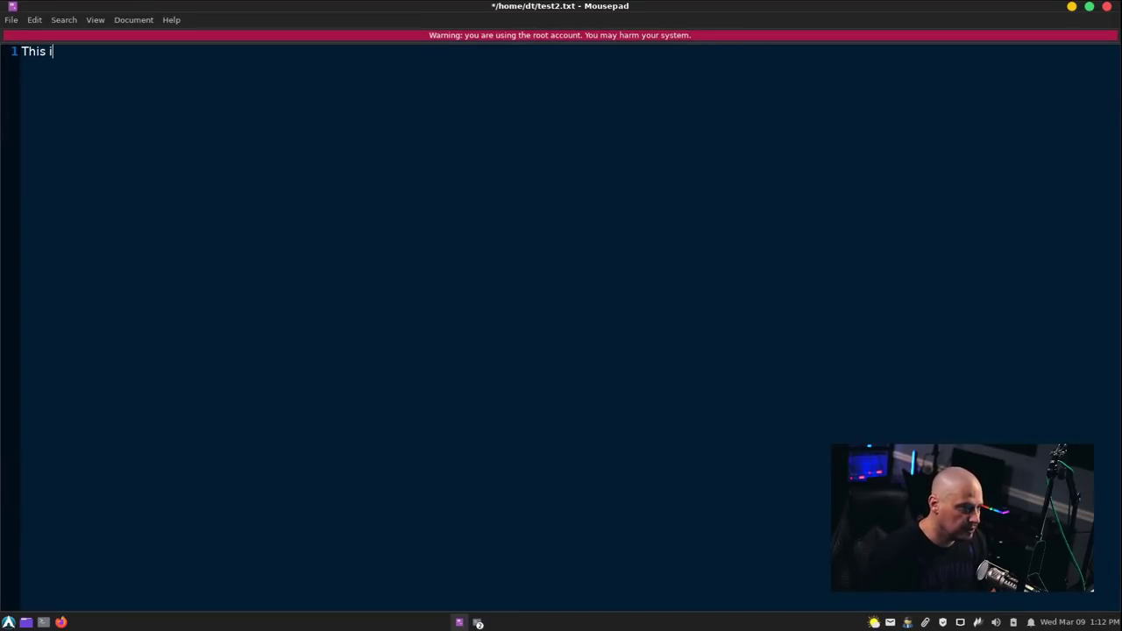
key("BackSpace")
key("BackSpace")
key("BackSpace")
key("BackSpace")
key("BackSpace")
key("BackSpace")
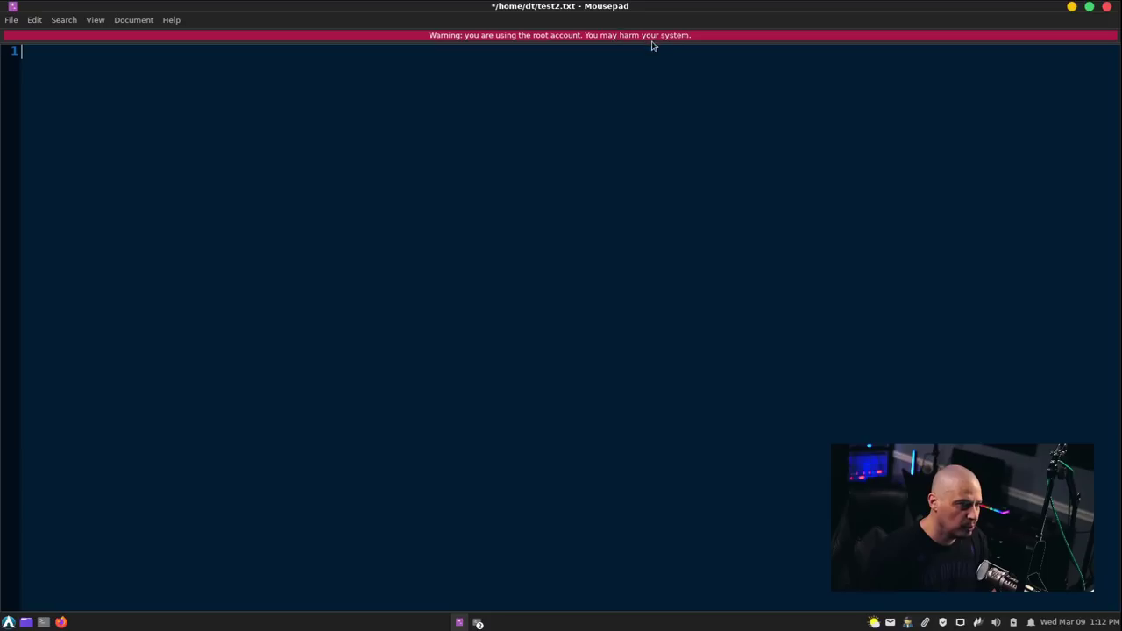
left_click(1108, 7)
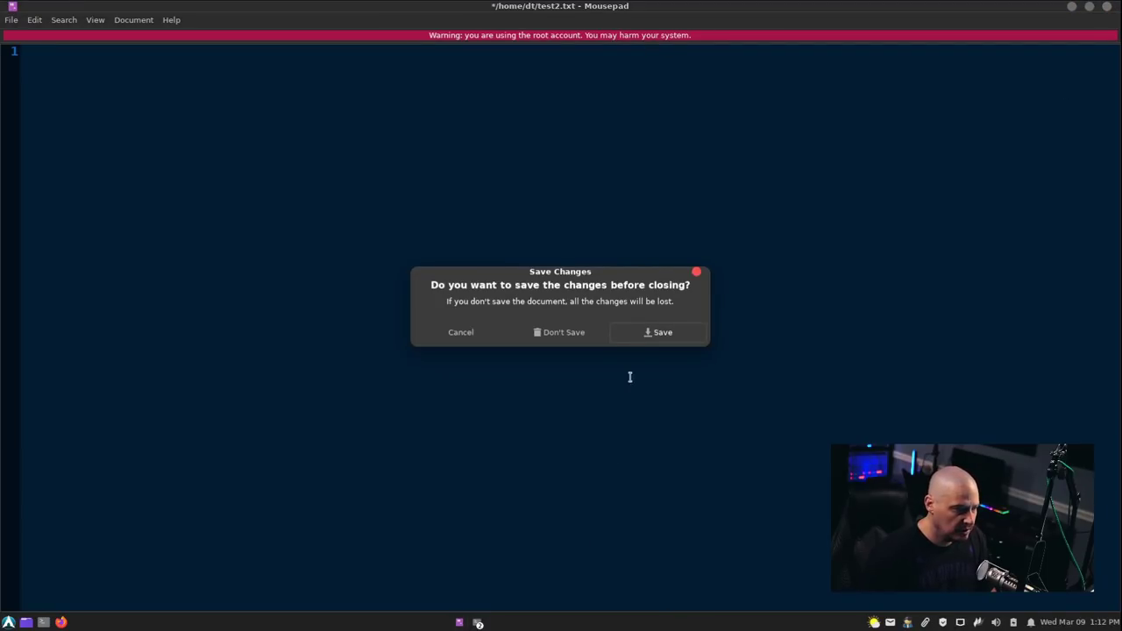
left_click(548, 334)
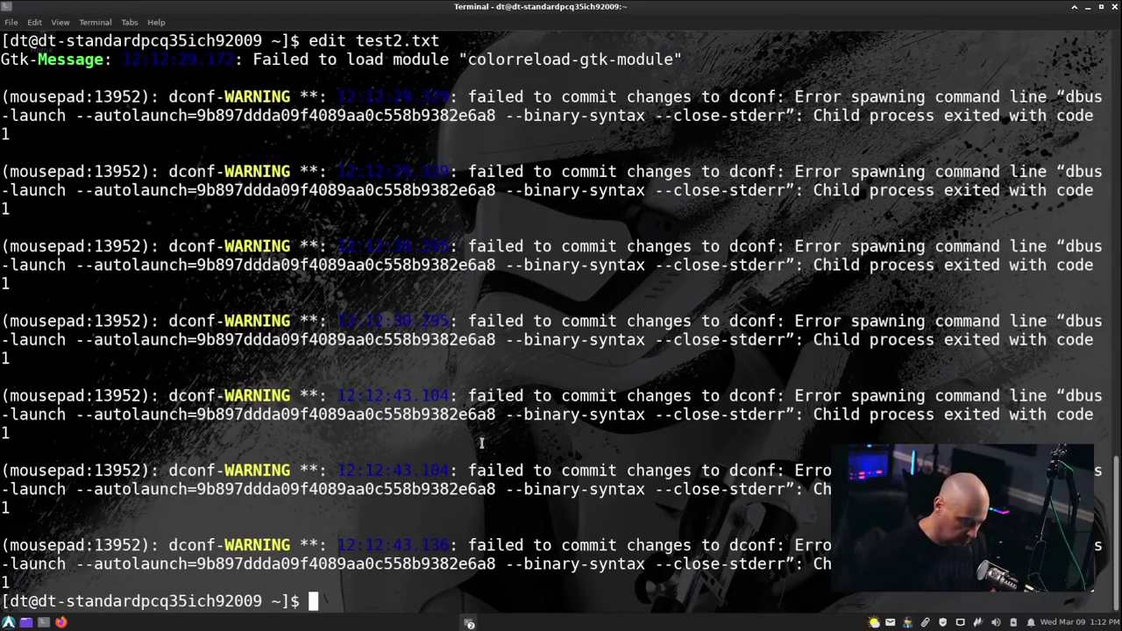
Reload .bashrc with source and open test2.txt through the updated edit alias.
type("sour")
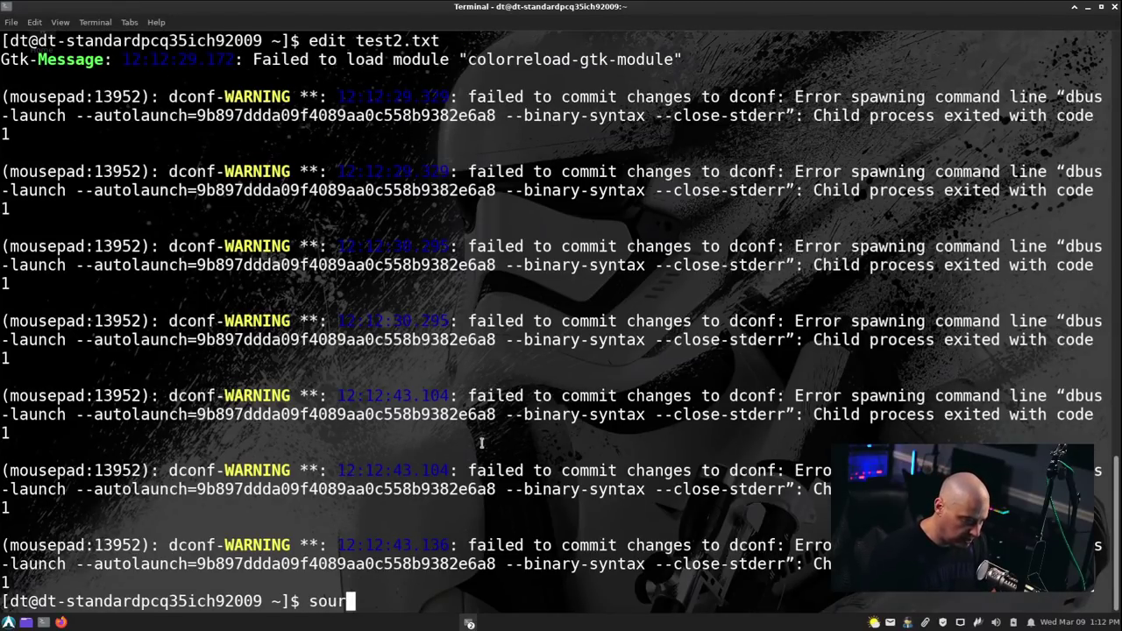
type("ce .bashrc")
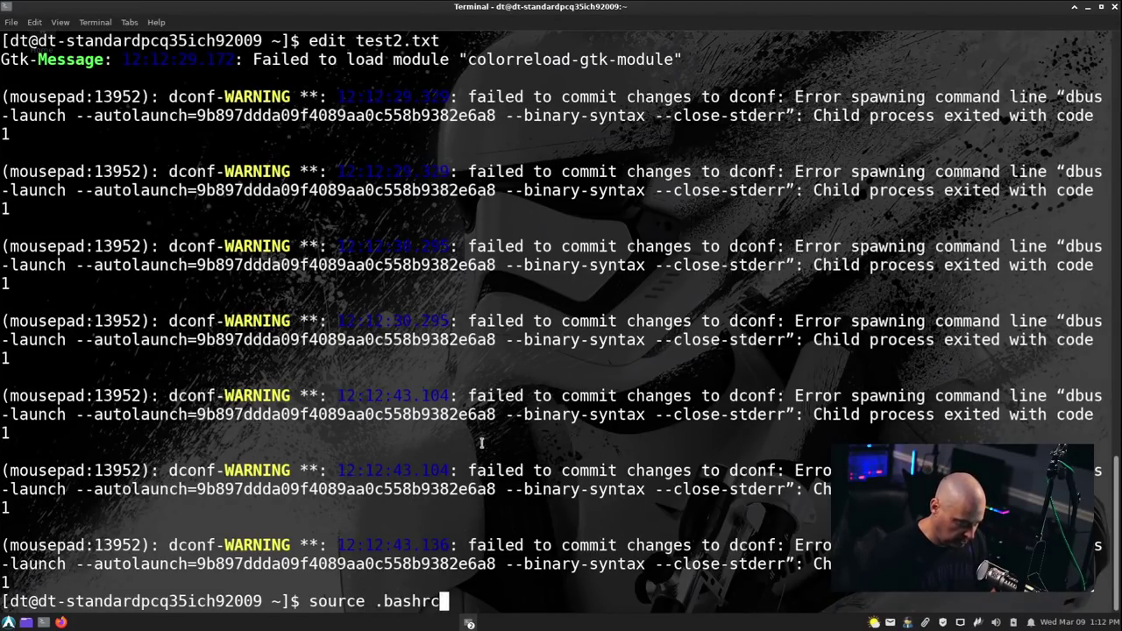
key("Return")
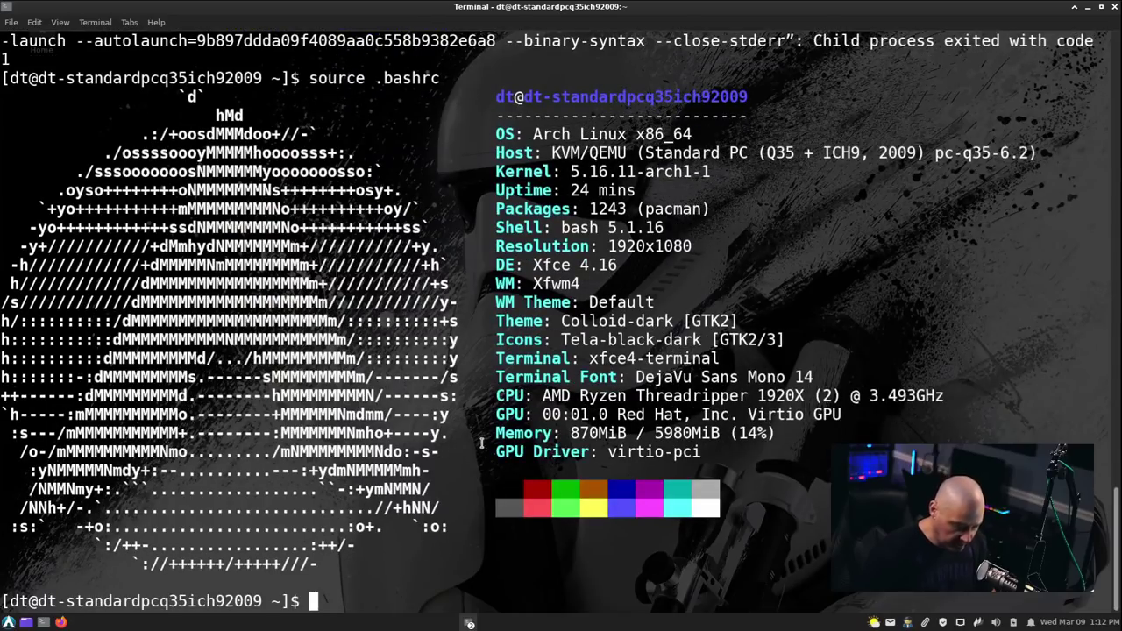
type("edit ")
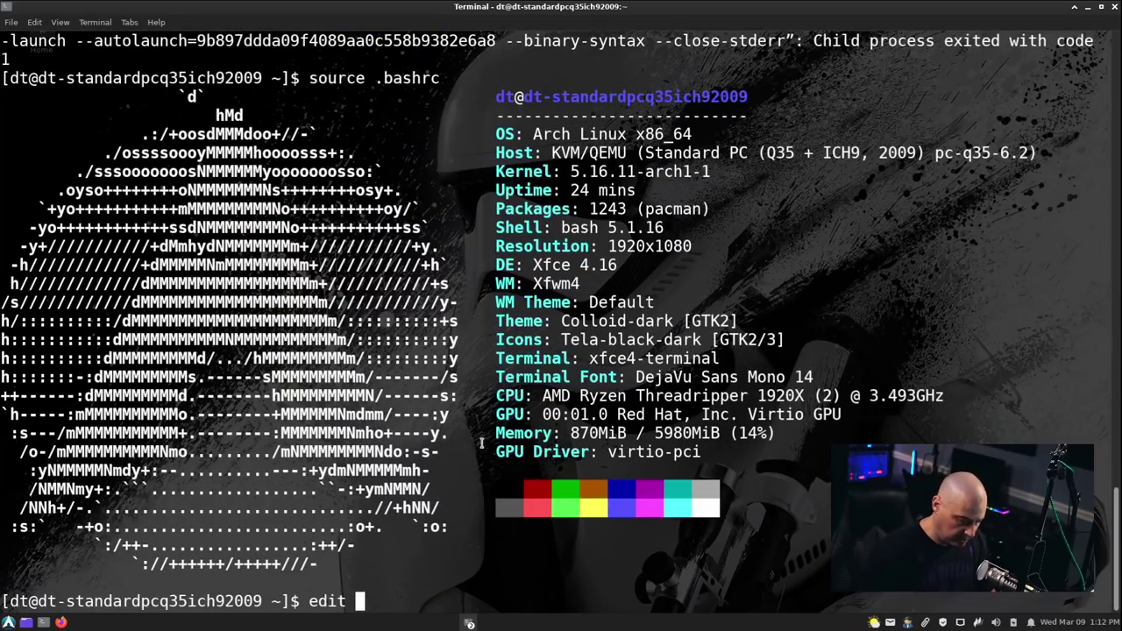
type("test2.t")
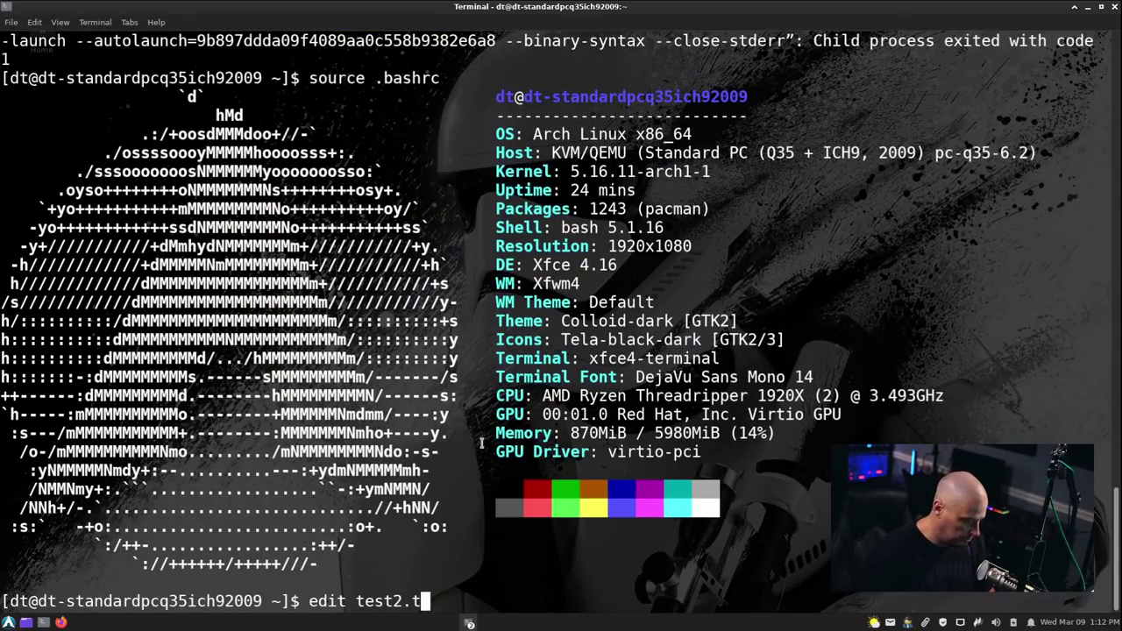
type("xt")
key("Return")
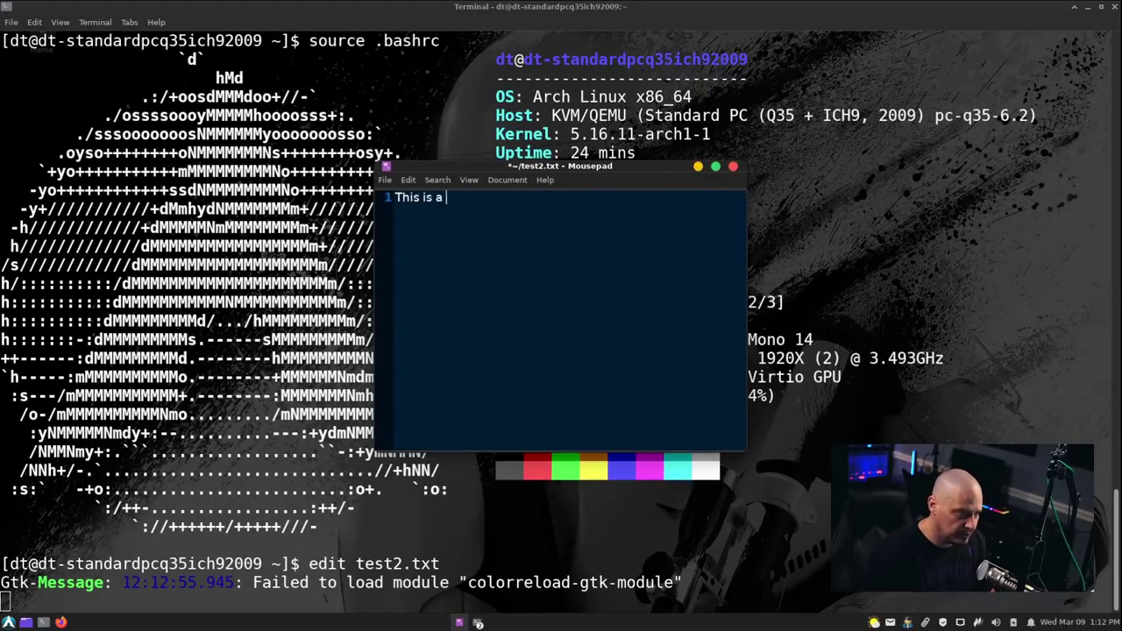
Save test2.txt in Mousepad and close the editor.
left_click(385, 179)
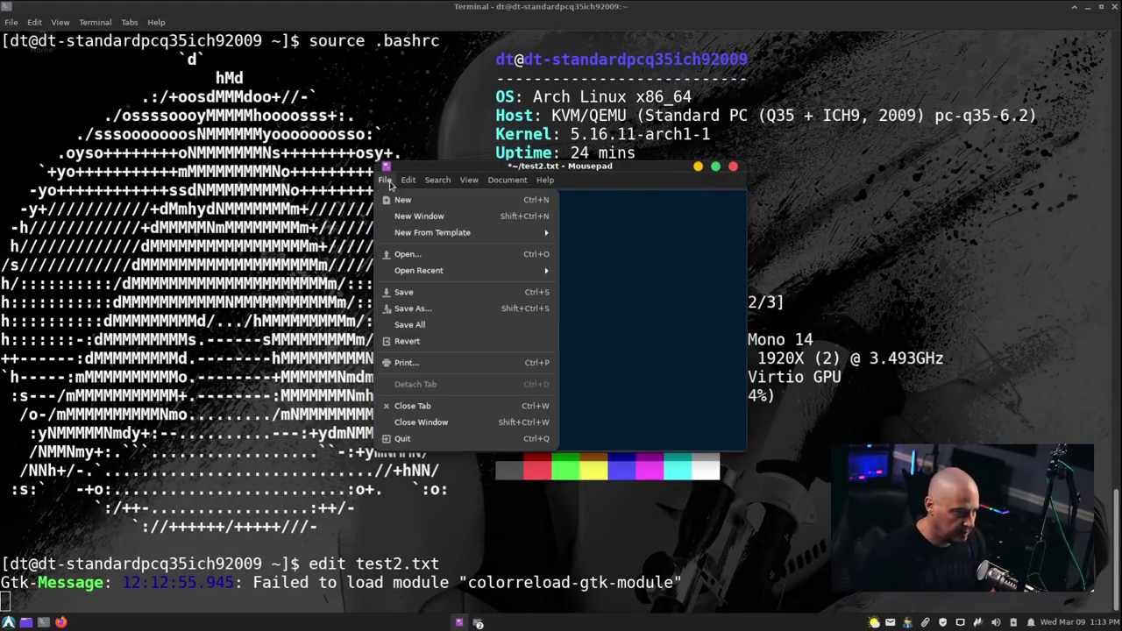
left_click(407, 289)
left_click(732, 166)
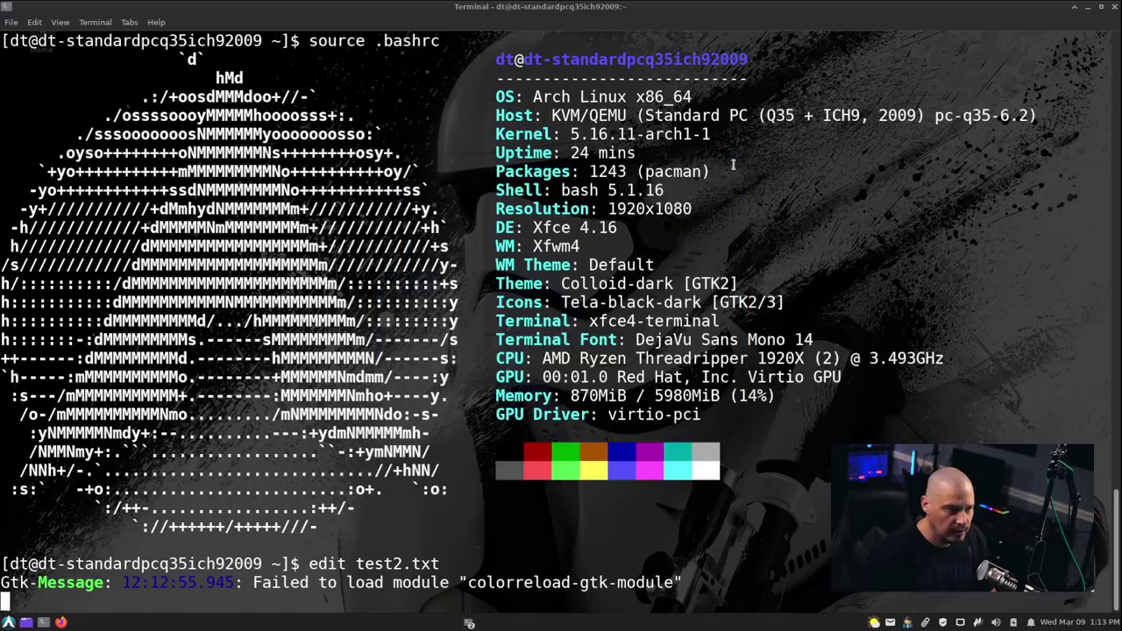
Run ls -l, highlight test.txt's root owner versus test2.txt's user owner, then close the terminal.
type("ls -")
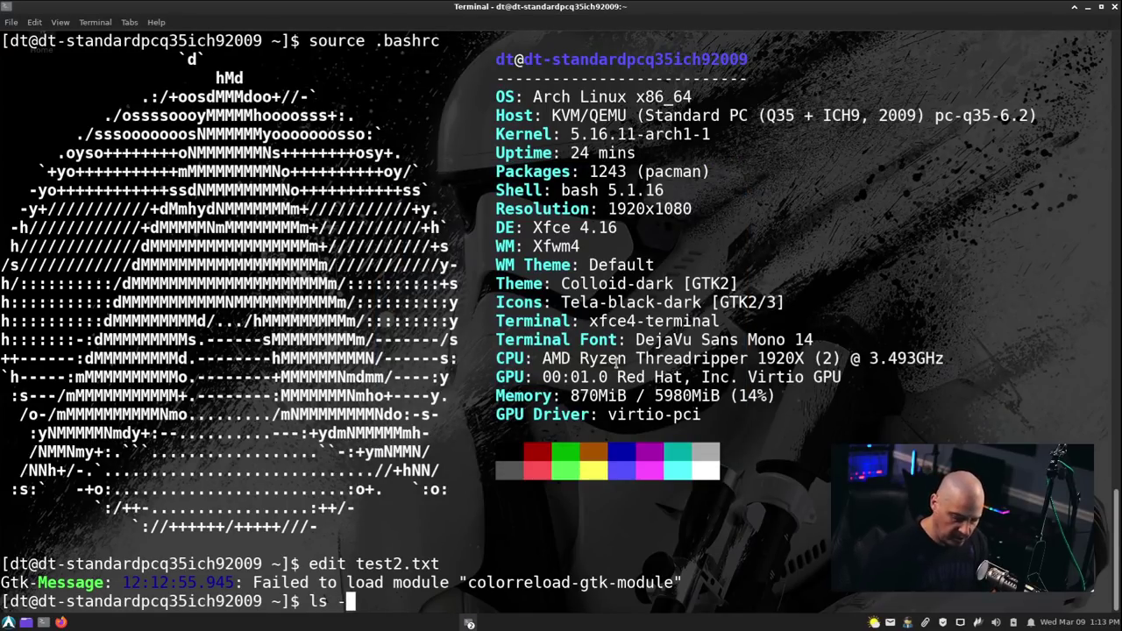
type("l")
key("Return")
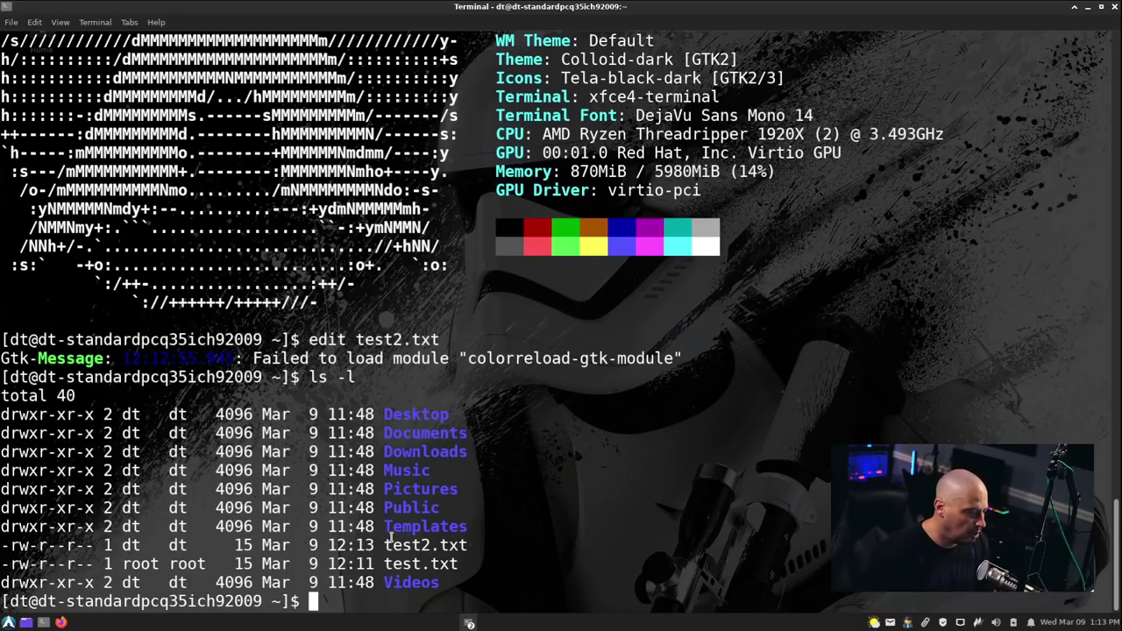
left_click_drag(457, 563, 120, 564)
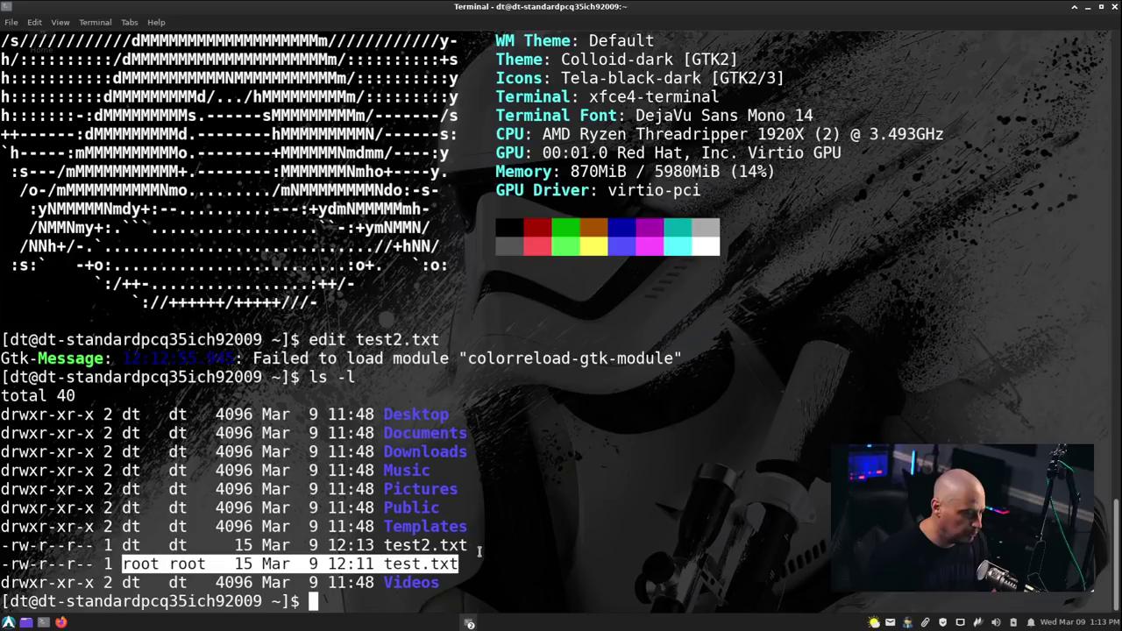
left_click_drag(481, 549, 11, 546)
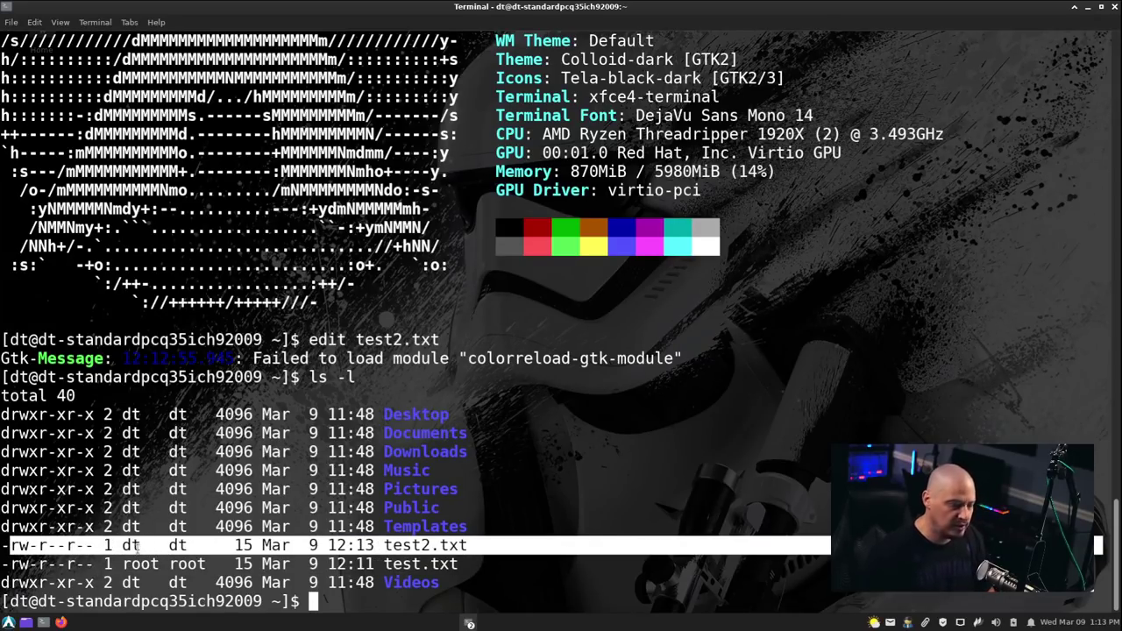
left_click(380, 600)
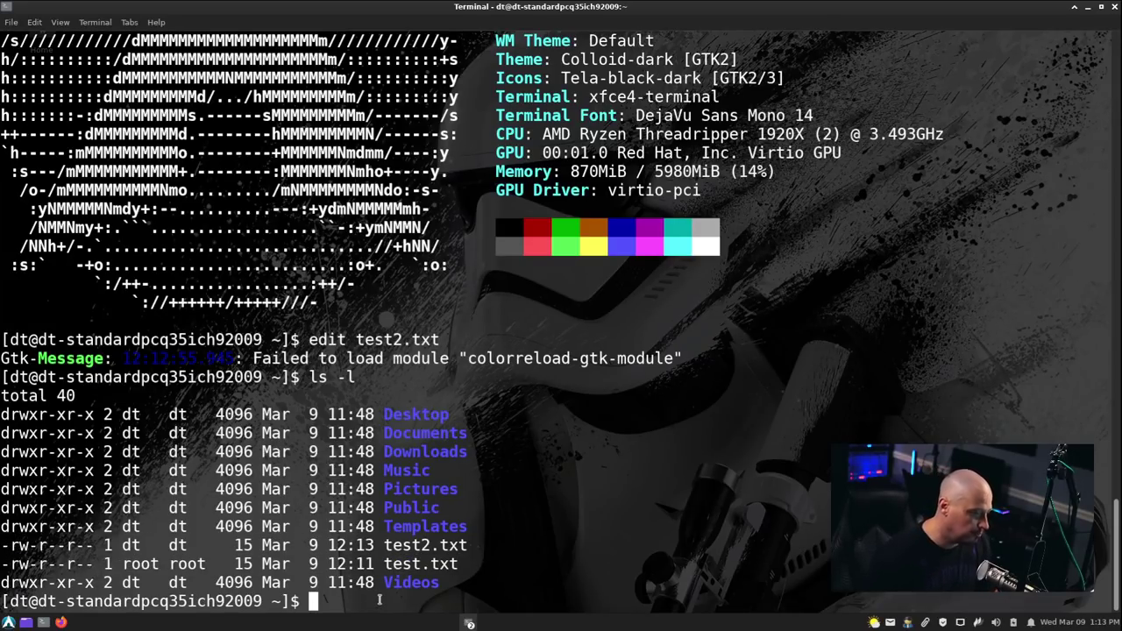
left_click(1113, 7)
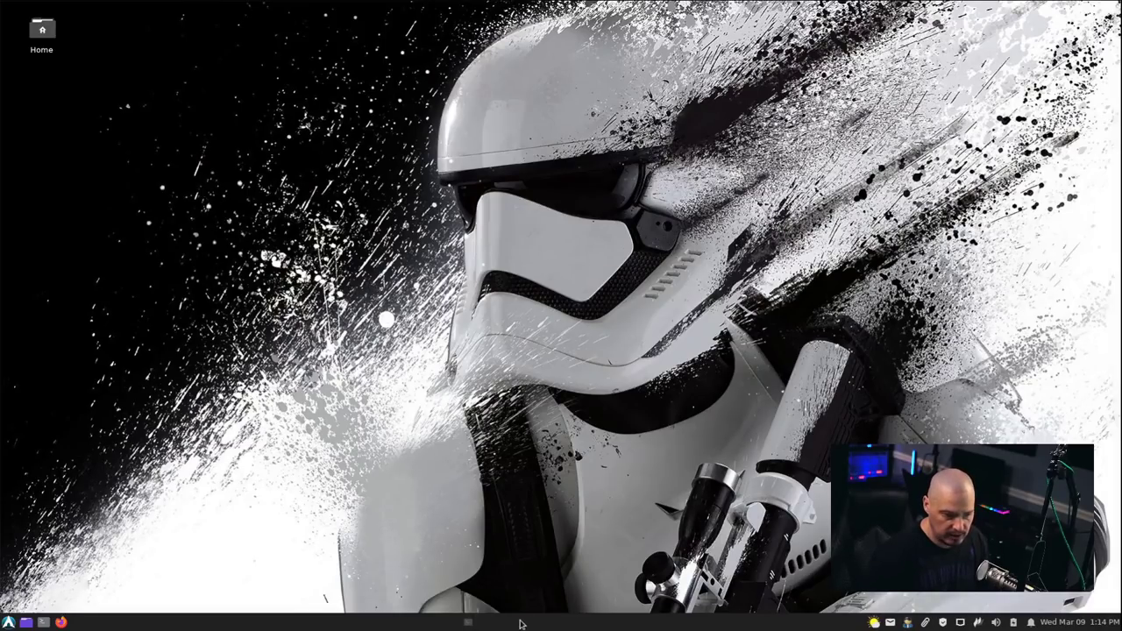
Restore the finished StormOS upgrade terminal from the taskbar and close it, leaving the bare desktop.
left_click(469, 624)
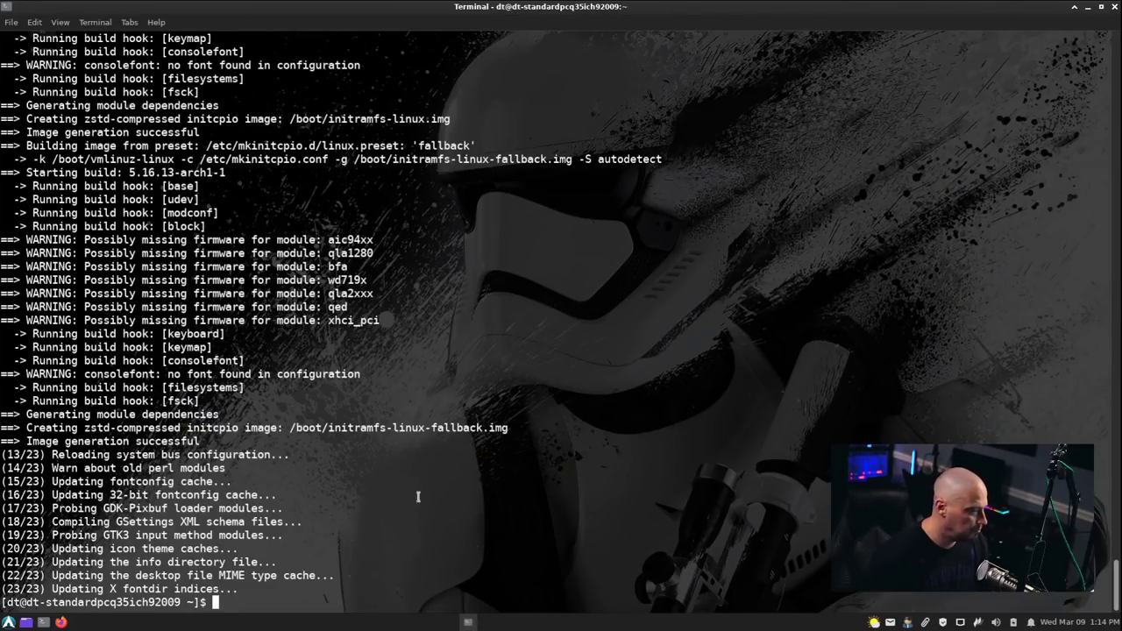
left_click(1115, 6)
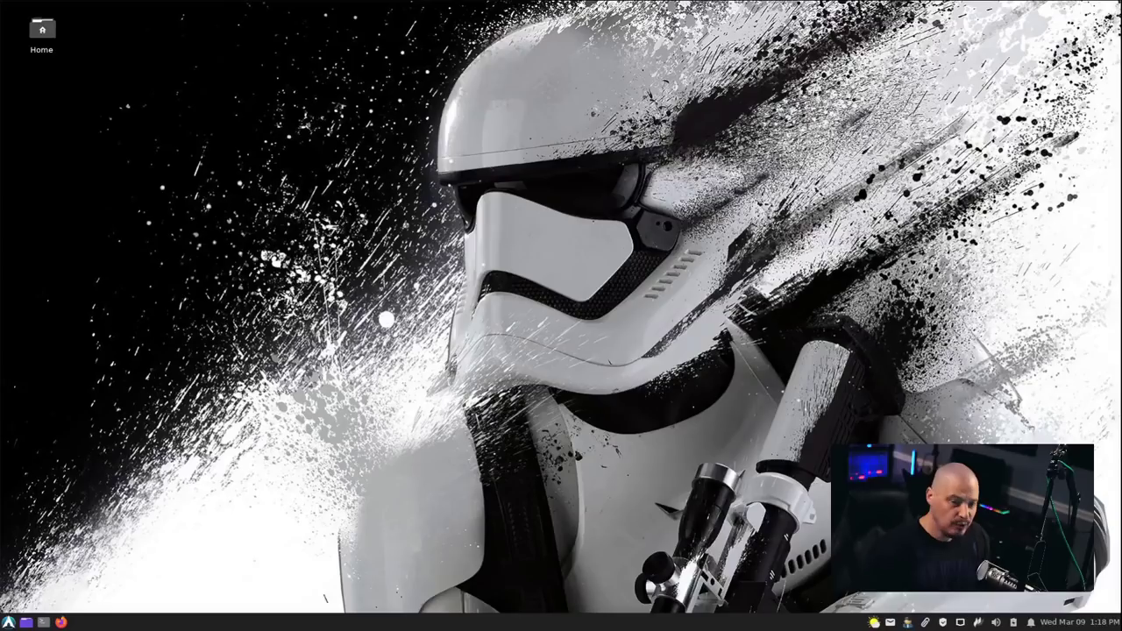